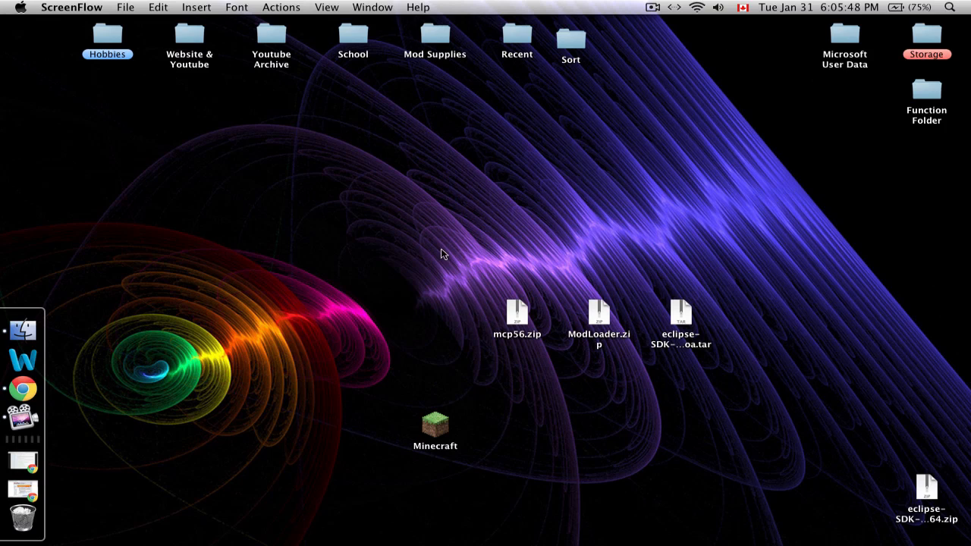
{"action": "left_click", "coordinate": [505, 229]}
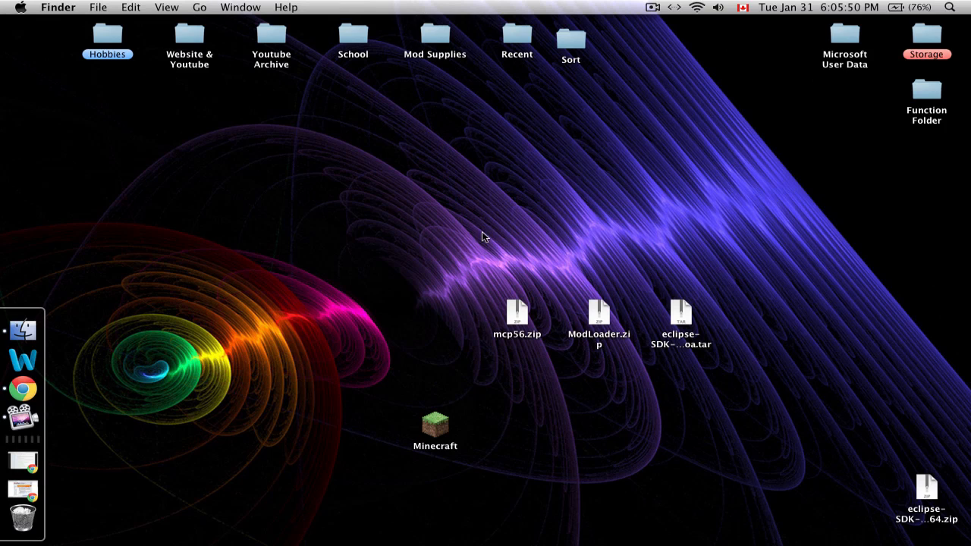
{"action": "left_click_drag", "start_coordinate": [469, 232], "coordinate": [720, 277]}
{"action": "left_click_drag", "start_coordinate": [332, 170], "coordinate": [872, 287]}
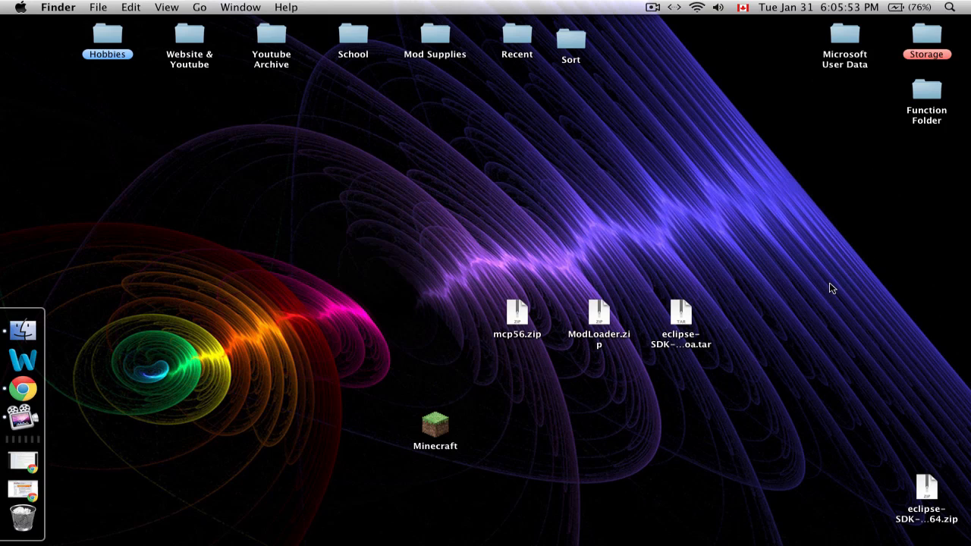
{"action": "left_click", "coordinate": [681, 311]}
{"action": "left_click", "coordinate": [589, 207]}
{"action": "left_click_drag", "start_coordinate": [631, 251], "coordinate": [637, 371]}
{"action": "left_click", "coordinate": [442, 429]}
{"action": "left_click", "coordinate": [488, 308]}
{"action": "left_click", "coordinate": [520, 323]}
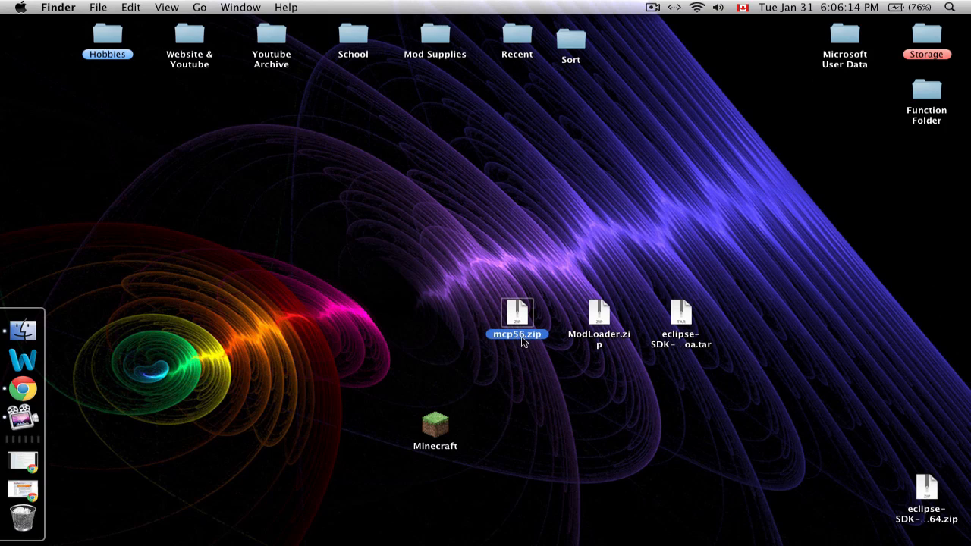
{"action": "left_click", "coordinate": [446, 408]}
{"action": "left_click_drag", "start_coordinate": [452, 290], "coordinate": [705, 357]}
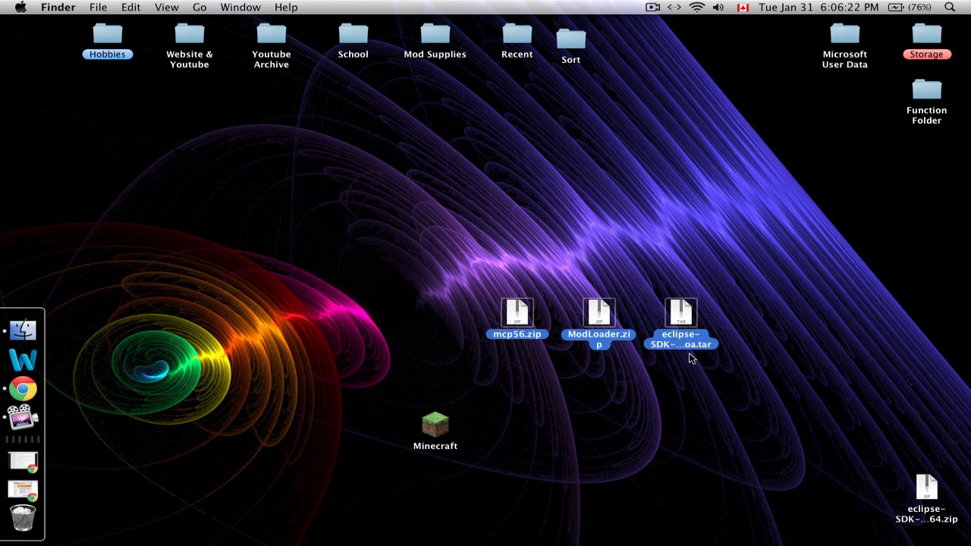
{"action": "left_click", "coordinate": [573, 376]}
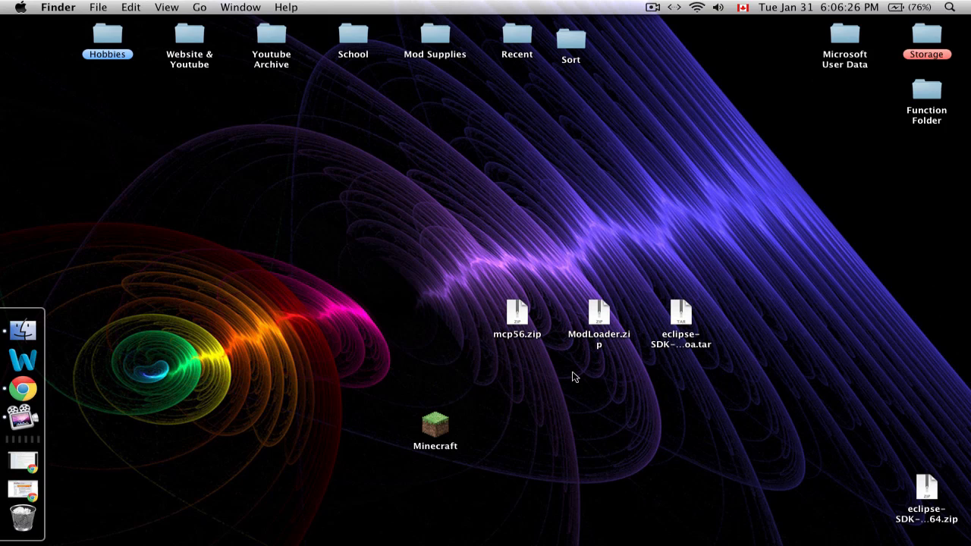
{"action": "left_click", "coordinate": [605, 314]}
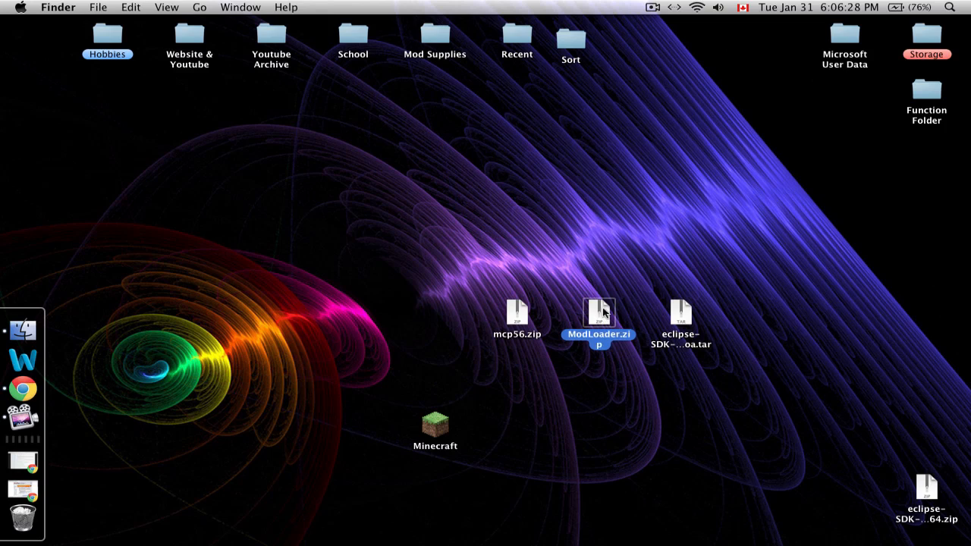
{"action": "left_click", "coordinate": [679, 311]}
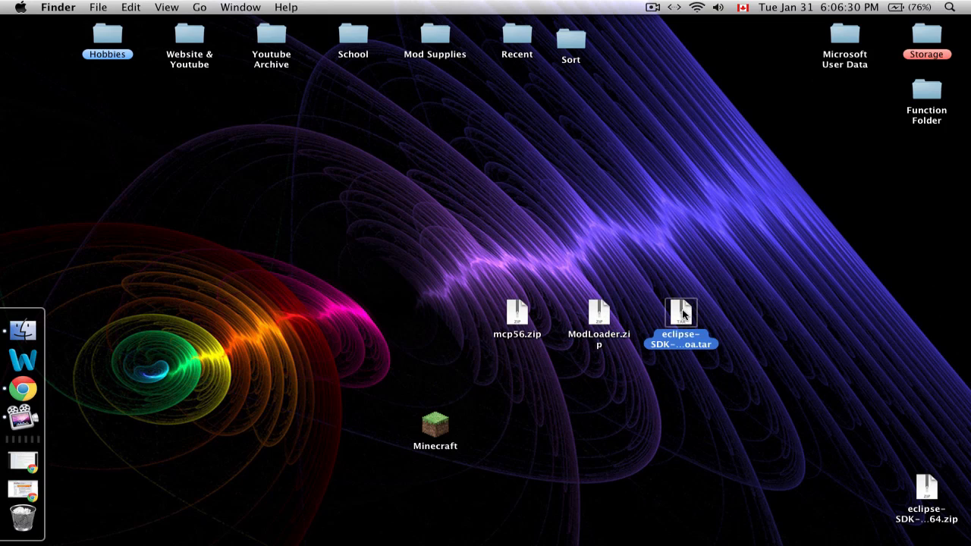
{"action": "left_click", "coordinate": [644, 229]}
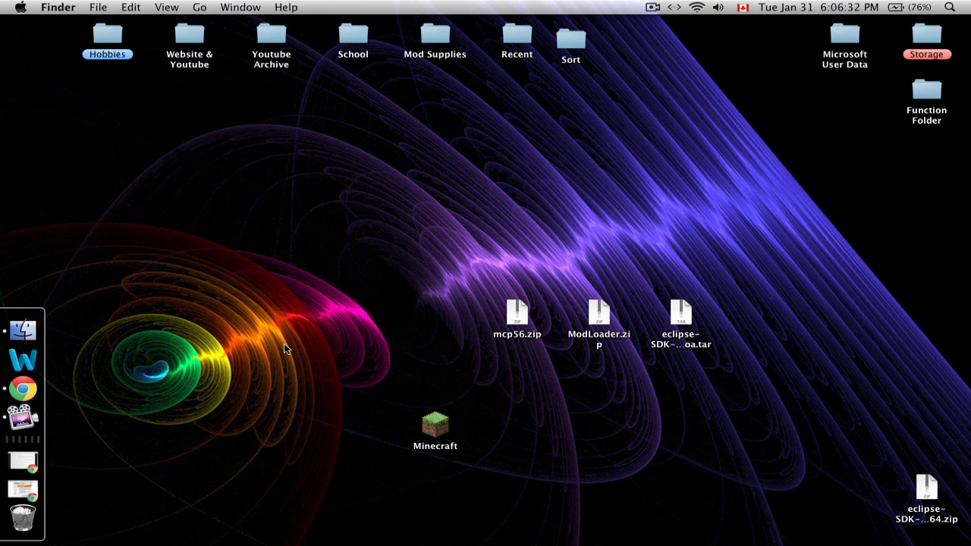
- Switch to Chrome, examine the ModLoader 1.1 download section in the Risugami's Mods forum thread, and close that page
{"action": "left_click", "coordinate": [23, 461]}
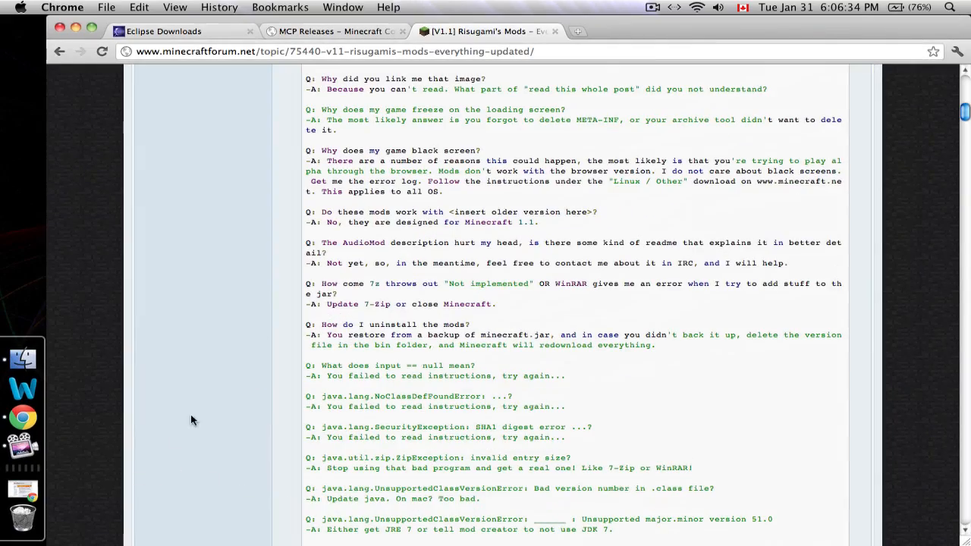
{"action": "scroll", "coordinate": [228, 278], "scroll_direction": "up", "scroll_amount": 15}
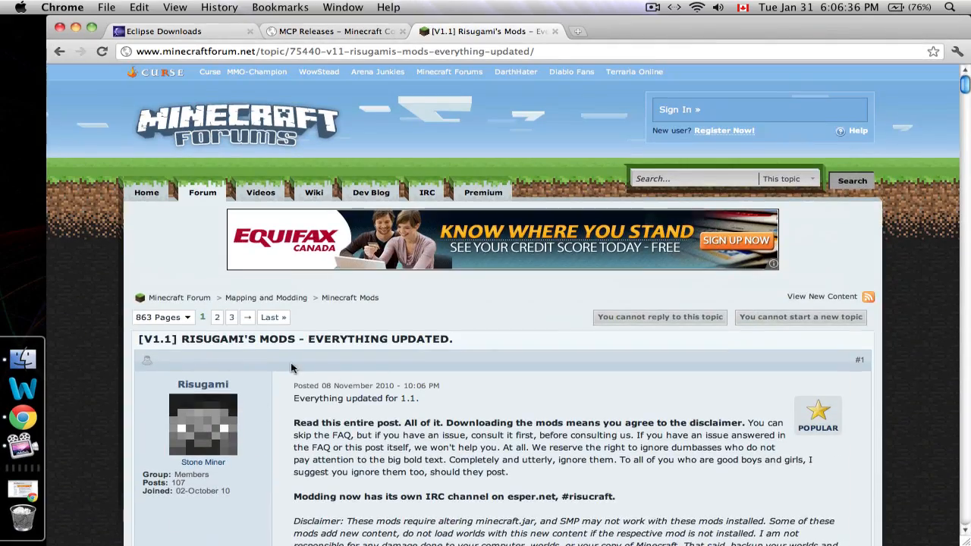
{"action": "scroll", "coordinate": [310, 368], "scroll_direction": "down", "scroll_amount": 20}
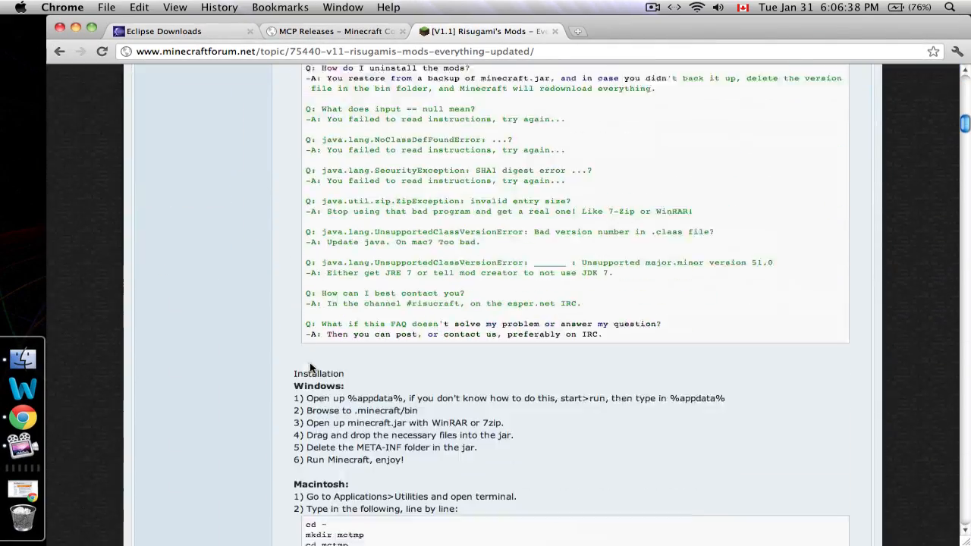
{"action": "scroll", "coordinate": [310, 367], "scroll_direction": "down", "scroll_amount": 8}
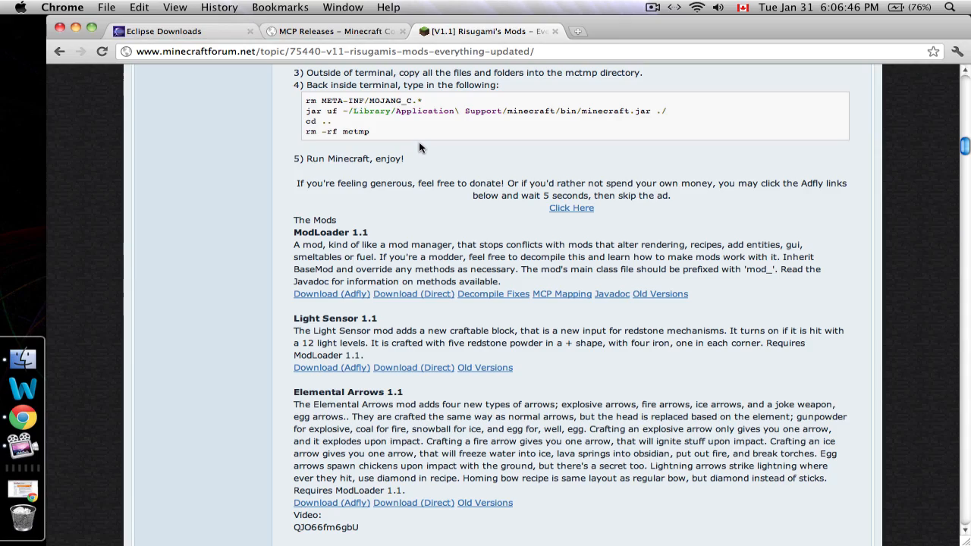
{"action": "key", "text": "super+w"}
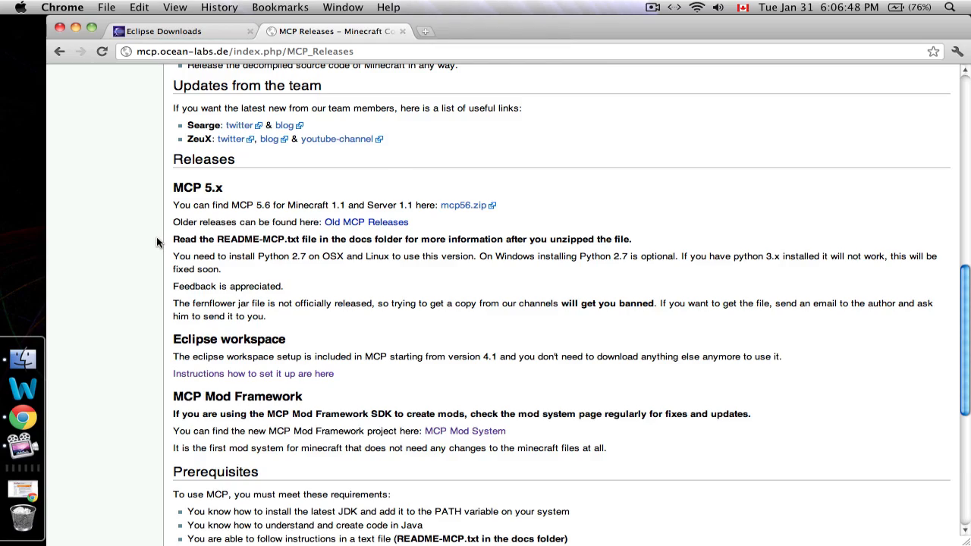
- Examine the MCP 5.x release section and its mcp56.zip link on the MCP Releases page, and close that page
{"action": "scroll", "coordinate": [156, 237], "scroll_direction": "up", "scroll_amount": 10}
{"action": "scroll", "coordinate": [157, 239], "scroll_direction": "down", "scroll_amount": 7}
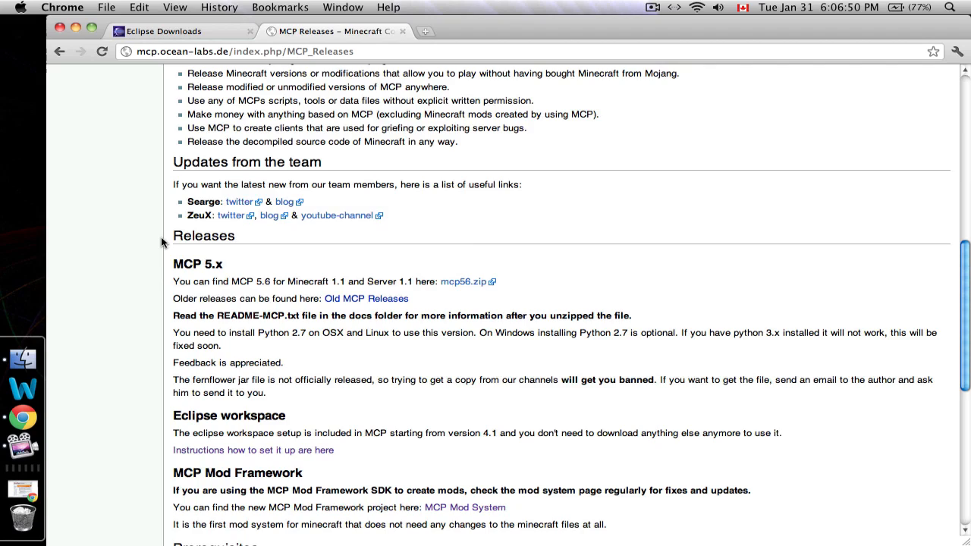
{"action": "scroll", "coordinate": [161, 242], "scroll_direction": "up", "scroll_amount": 3}
{"action": "scroll", "coordinate": [161, 239], "scroll_direction": "up", "scroll_amount": 1}
{"action": "scroll", "coordinate": [161, 239], "scroll_direction": "down", "scroll_amount": 3}
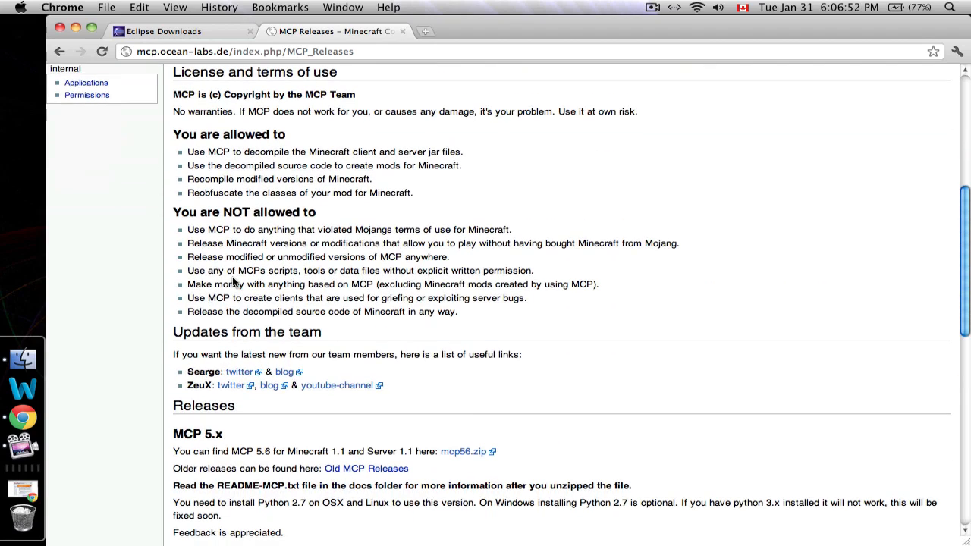
{"action": "scroll", "coordinate": [314, 245], "scroll_direction": "down", "scroll_amount": 3}
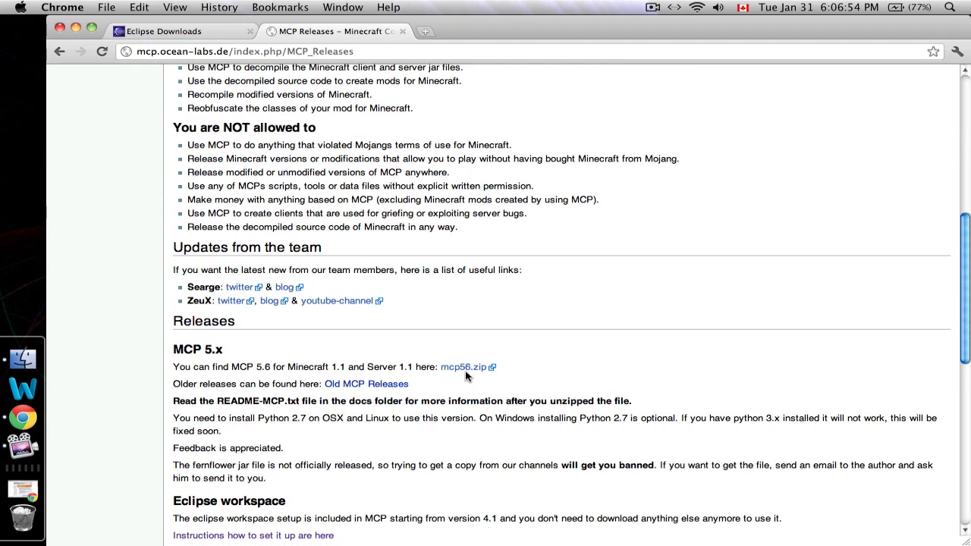
{"action": "left_click_drag", "start_coordinate": [344, 369], "coordinate": [315, 369]}
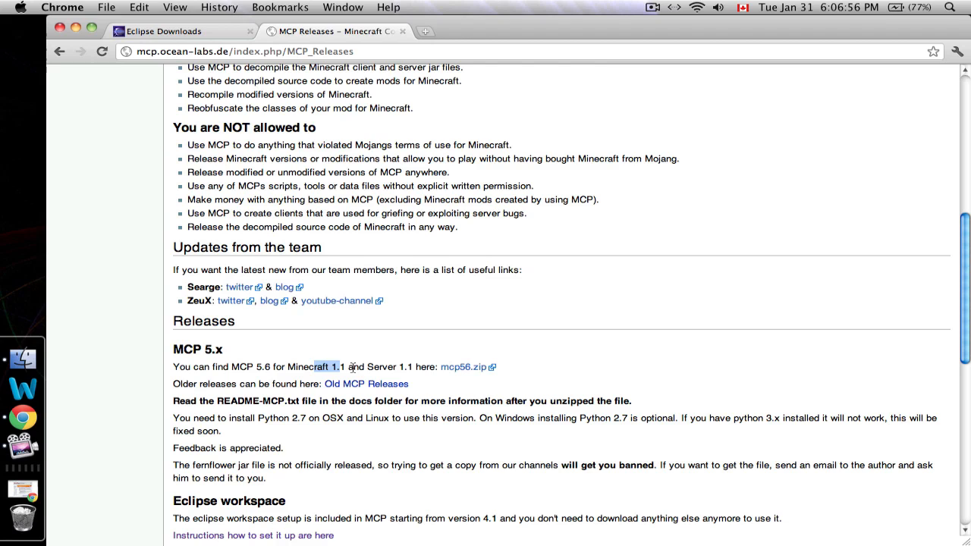
{"action": "left_click", "coordinate": [353, 368]}
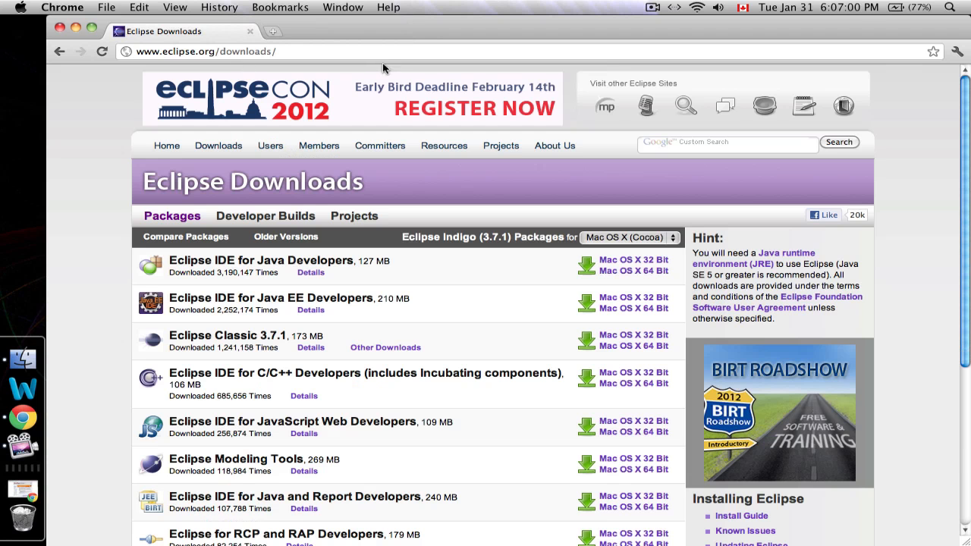
{"action": "key", "text": "super+w"}
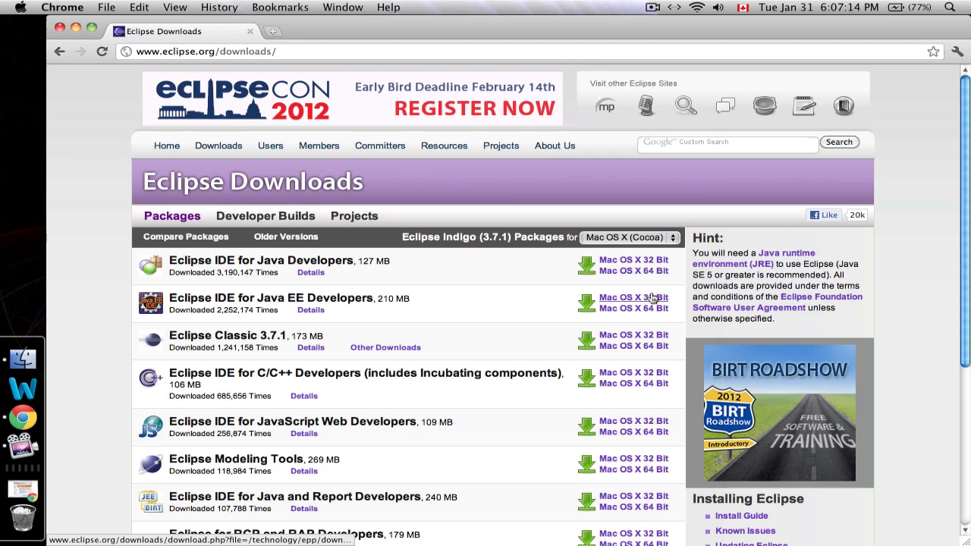
- Check the operating system choices for the Eclipse packages, keep Mac OS X (Cocoa), and quit Chrome
{"action": "left_click", "coordinate": [659, 239]}
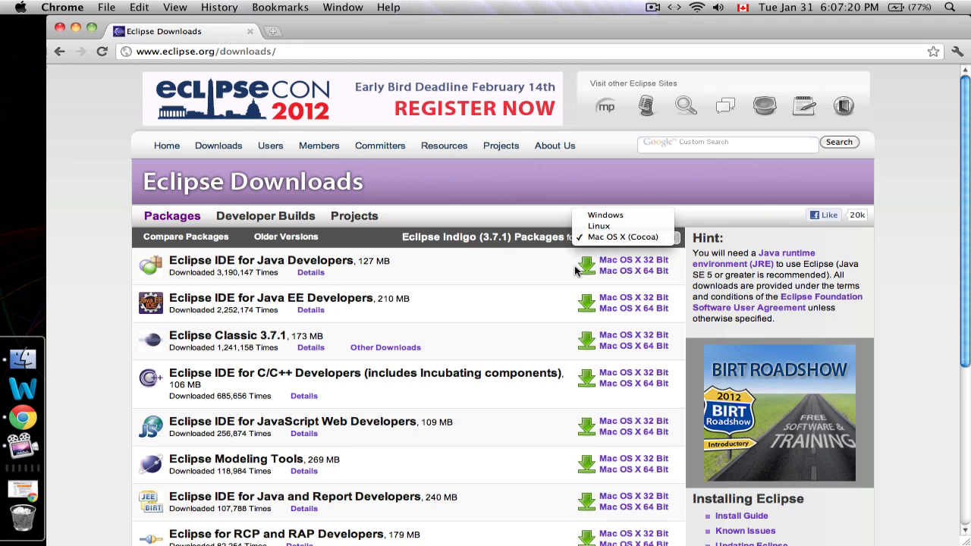
{"action": "left_click", "coordinate": [623, 237]}
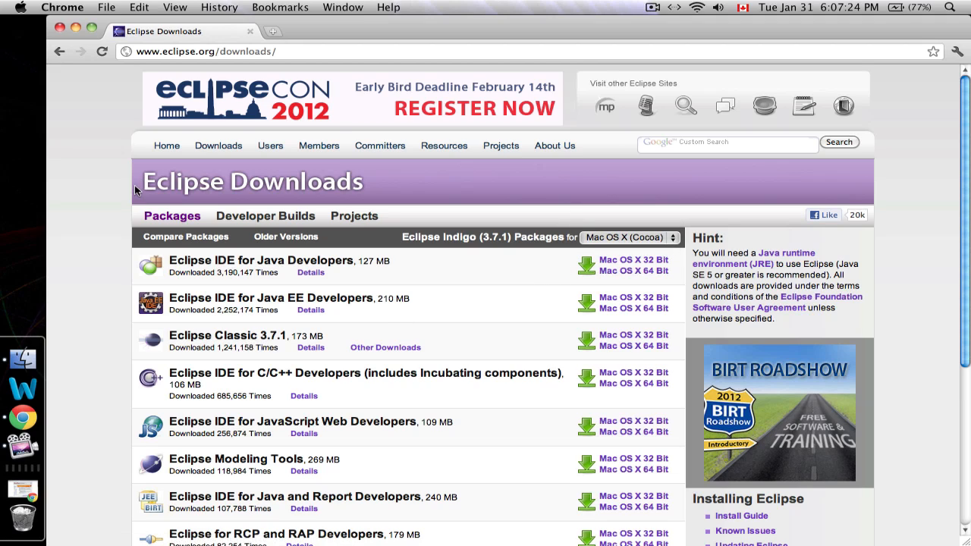
{"action": "key", "text": "super+q"}
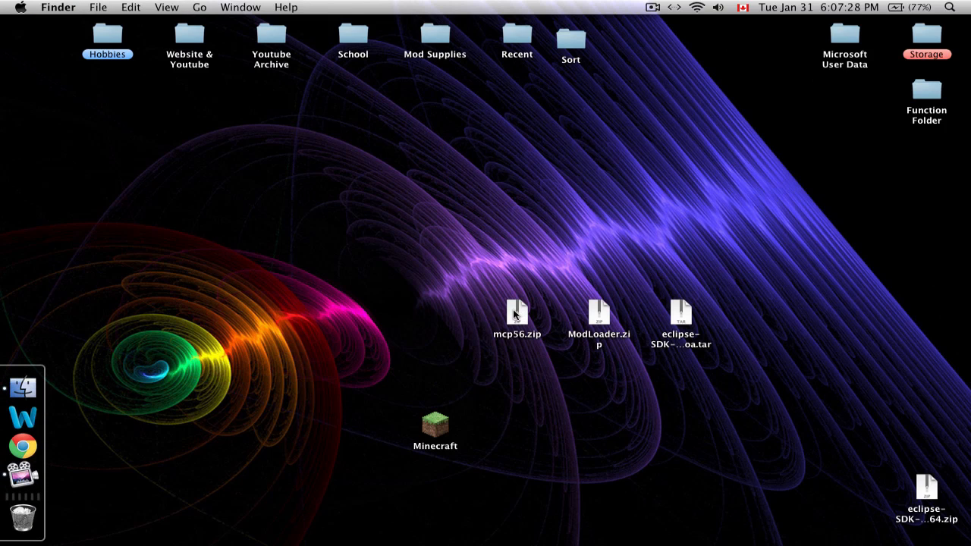
- Extract mcp56.zip on the desktop and place the resulting mcp56 folder just below the archive
{"action": "left_click_drag", "start_coordinate": [481, 266], "coordinate": [804, 357]}
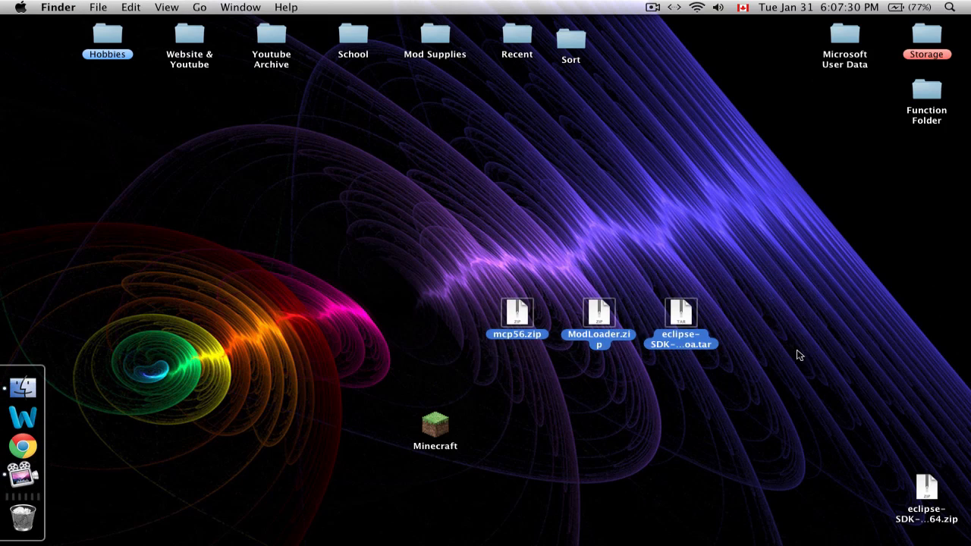
{"action": "left_click", "coordinate": [726, 349]}
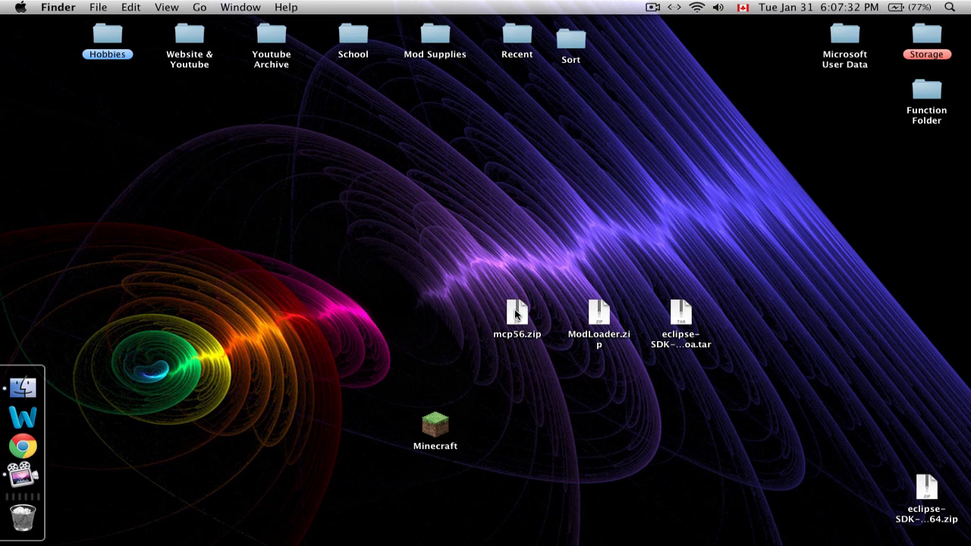
{"action": "left_click", "coordinate": [516, 314]}
{"action": "double_click", "coordinate": [516, 314]}
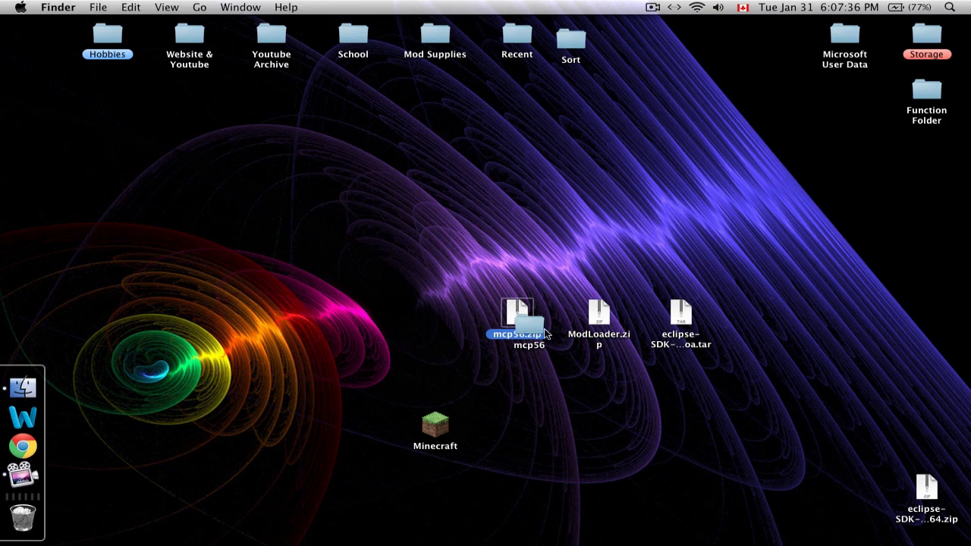
{"action": "left_click_drag", "start_coordinate": [536, 326], "coordinate": [544, 381]}
{"action": "left_click", "coordinate": [592, 387]}
{"action": "left_click", "coordinate": [616, 386]}
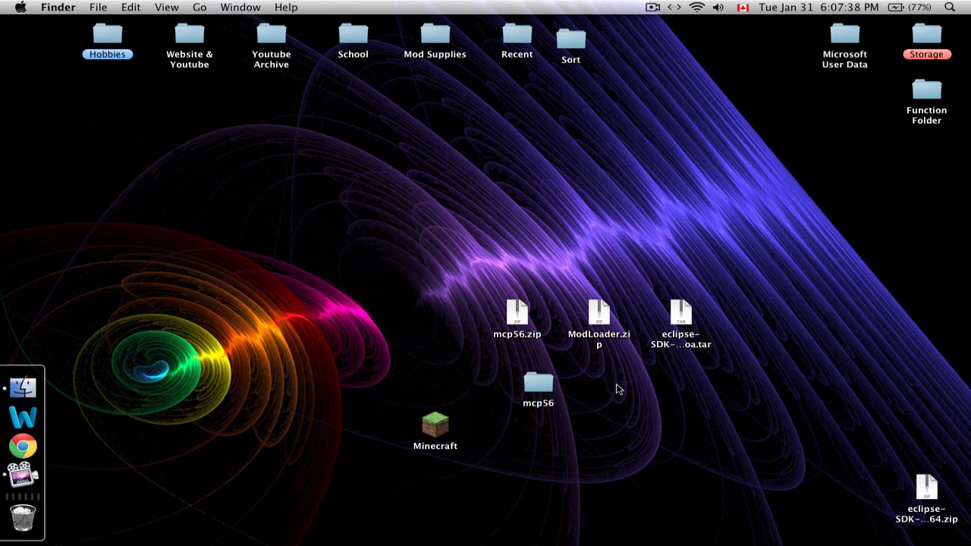
- Extract ModLoader.zip on the desktop and place the resulting ModLoader folder just below its archive
{"action": "double_click", "coordinate": [600, 325]}
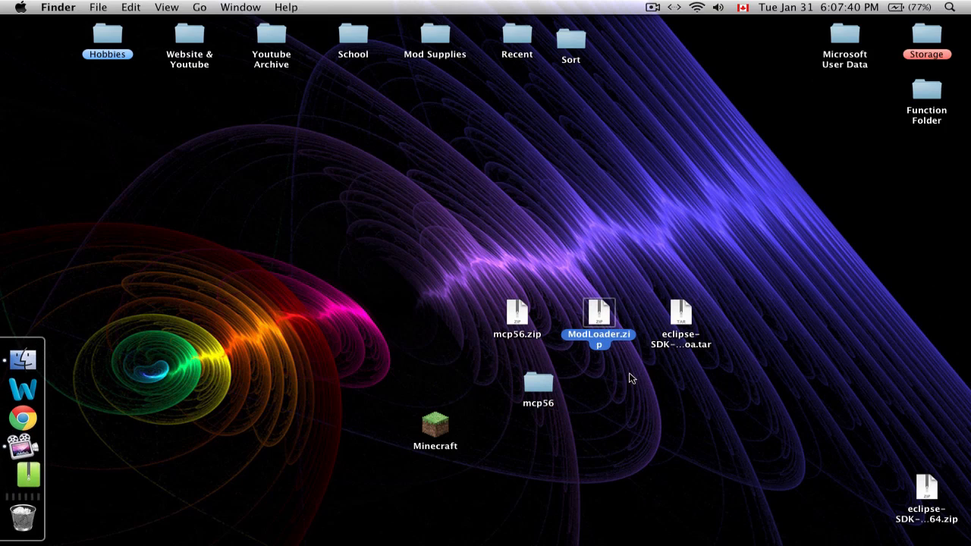
{"action": "left_click_drag", "start_coordinate": [612, 324], "coordinate": [620, 389]}
{"action": "left_click", "coordinate": [689, 393]}
- Open the ModLoader folder to view its class files, and close its window
{"action": "double_click", "coordinate": [620, 391]}
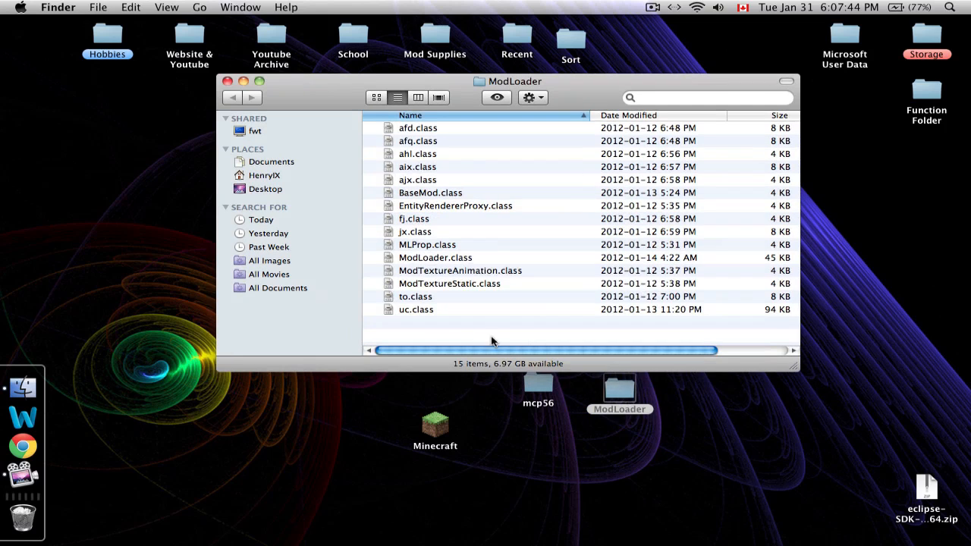
{"action": "key", "text": "super+a"}
{"action": "left_click", "coordinate": [410, 337]}
{"action": "left_click", "coordinate": [227, 80]}
- Open the mcp56 folder, look through its contents, and enlarge the window to fit the whole file list
{"action": "left_click", "coordinate": [532, 379]}
{"action": "double_click", "coordinate": [533, 379]}
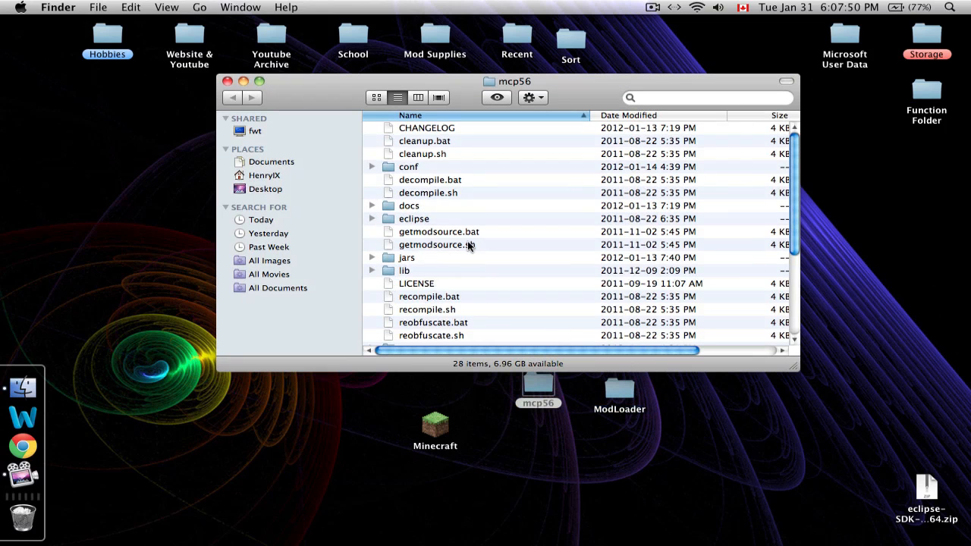
{"action": "scroll", "coordinate": [464, 239], "scroll_direction": "down", "scroll_amount": 5}
{"action": "scroll", "coordinate": [466, 243], "scroll_direction": "up", "scroll_amount": 5}
{"action": "scroll", "coordinate": [465, 242], "scroll_direction": "down", "scroll_amount": 5}
{"action": "scroll", "coordinate": [466, 242], "scroll_direction": "up", "scroll_amount": 5}
{"action": "left_click_drag", "start_coordinate": [792, 367], "coordinate": [970, 544]}
- View the contents of the jars folder inside mcp56, return to mcp56, and close the window
{"action": "left_click", "coordinate": [406, 262]}
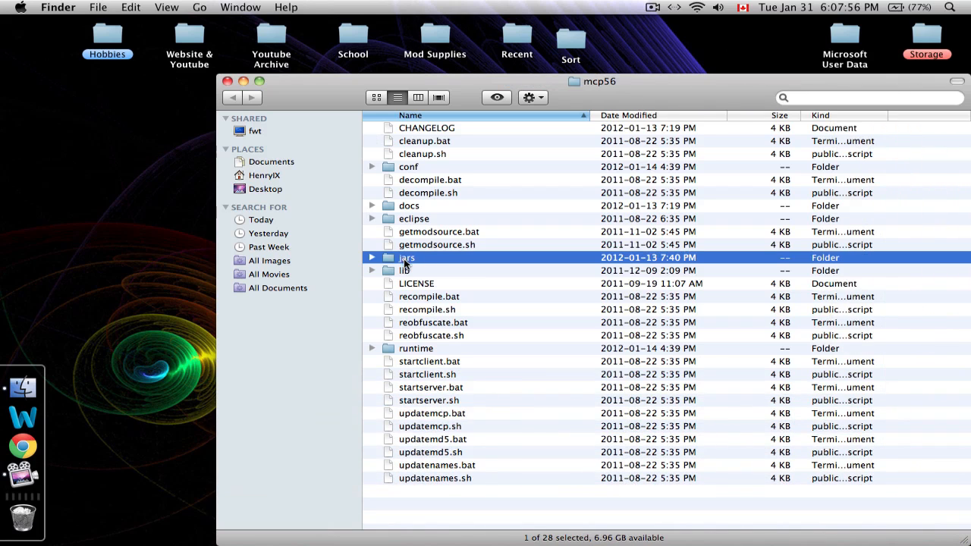
{"action": "double_click", "coordinate": [407, 262]}
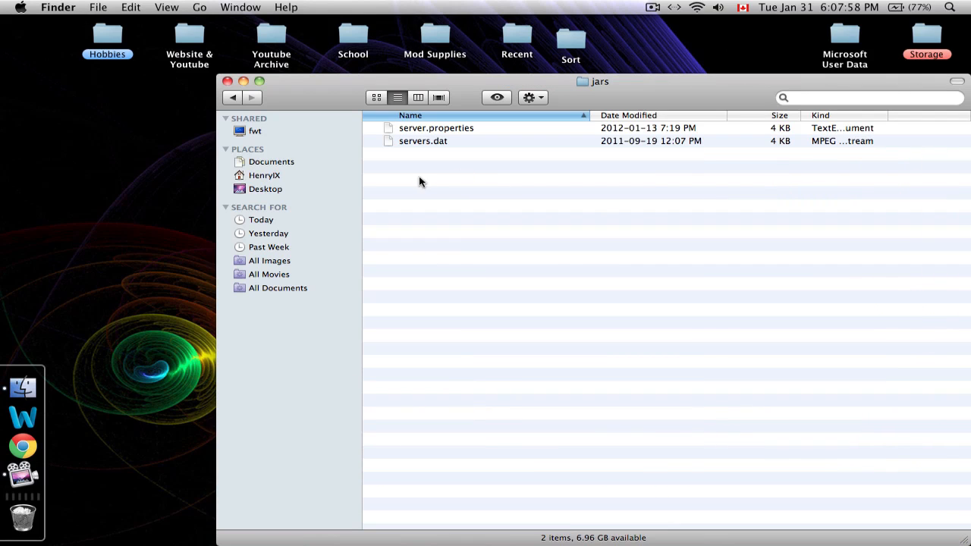
{"action": "left_click", "coordinate": [233, 97]}
{"action": "left_click", "coordinate": [429, 260]}
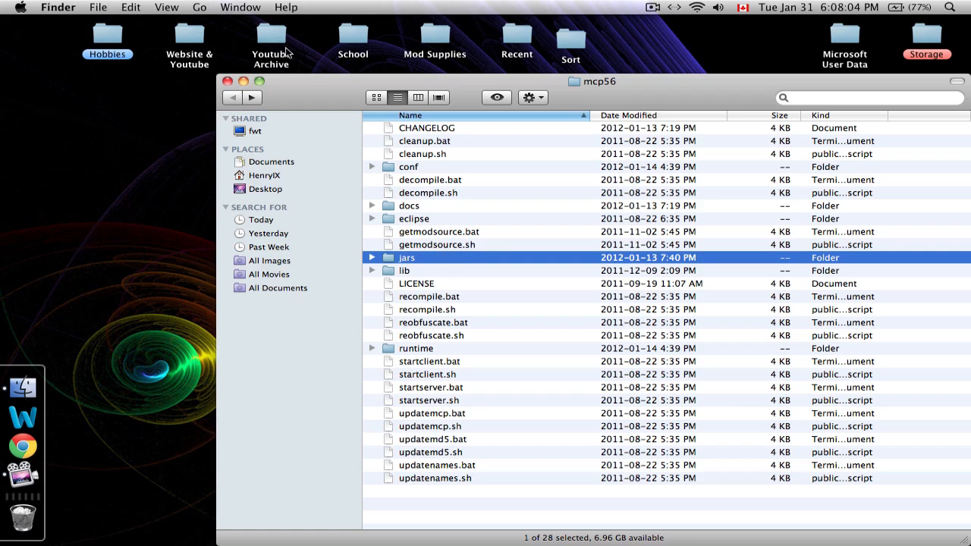
{"action": "left_click", "coordinate": [228, 81]}
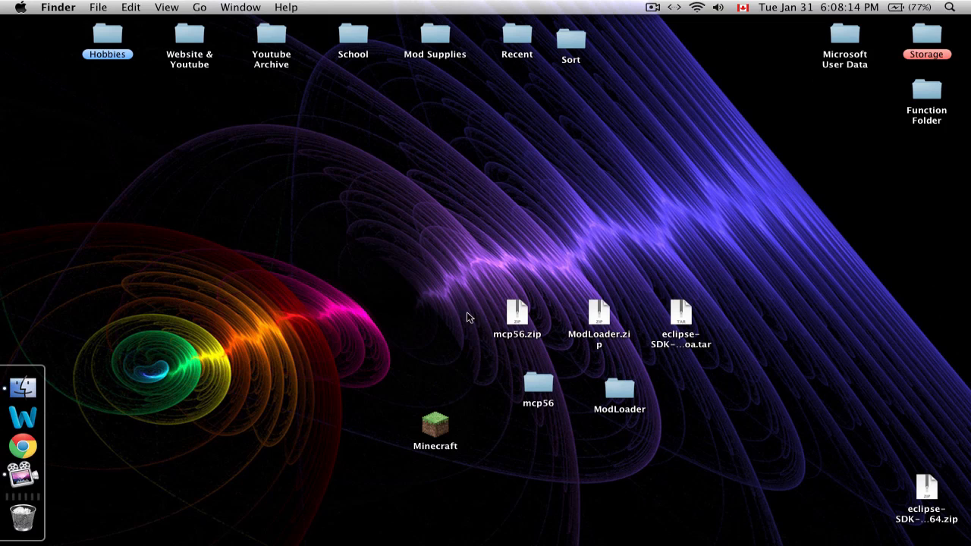
- Open the minecraft folder inside the home folder's Library/Application Support
{"action": "left_click", "coordinate": [87, 391]}
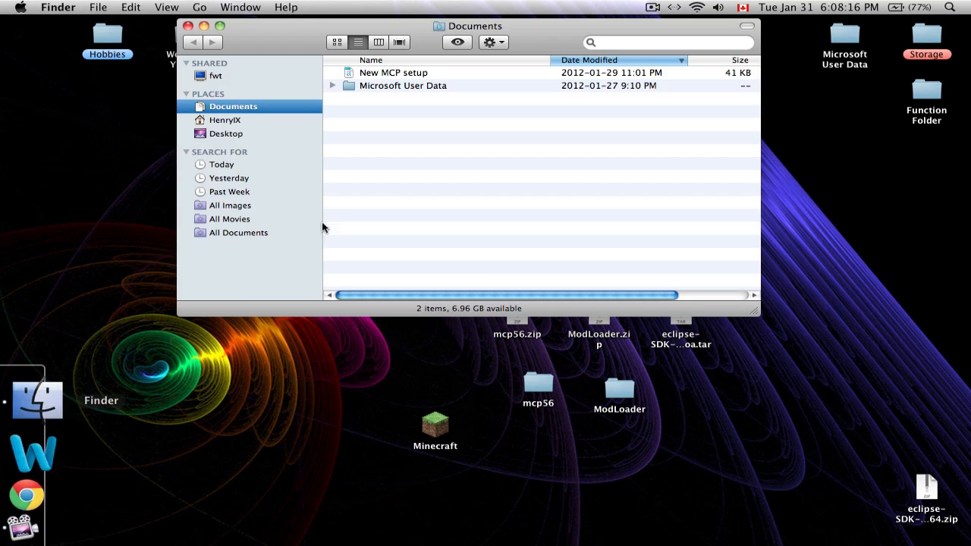
{"action": "left_click", "coordinate": [215, 121]}
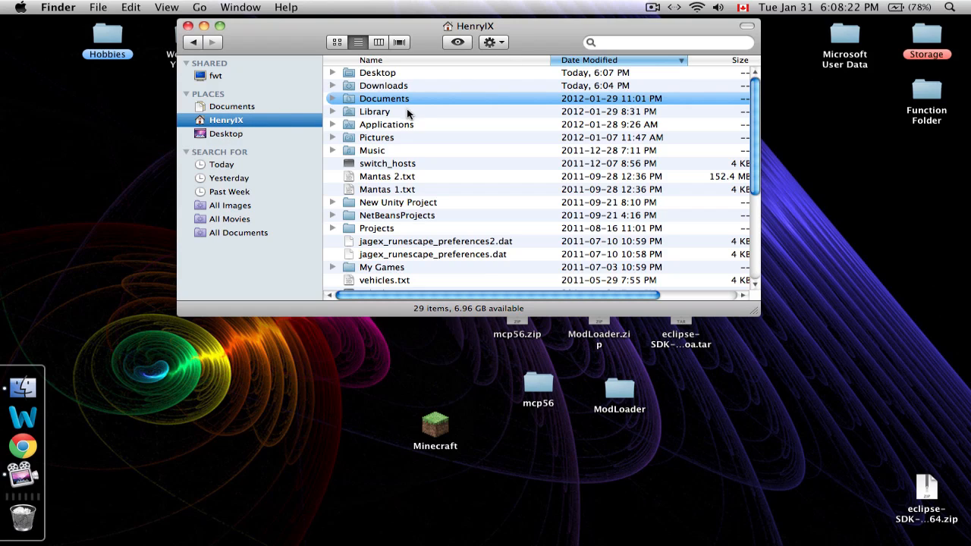
{"action": "left_click", "coordinate": [372, 114]}
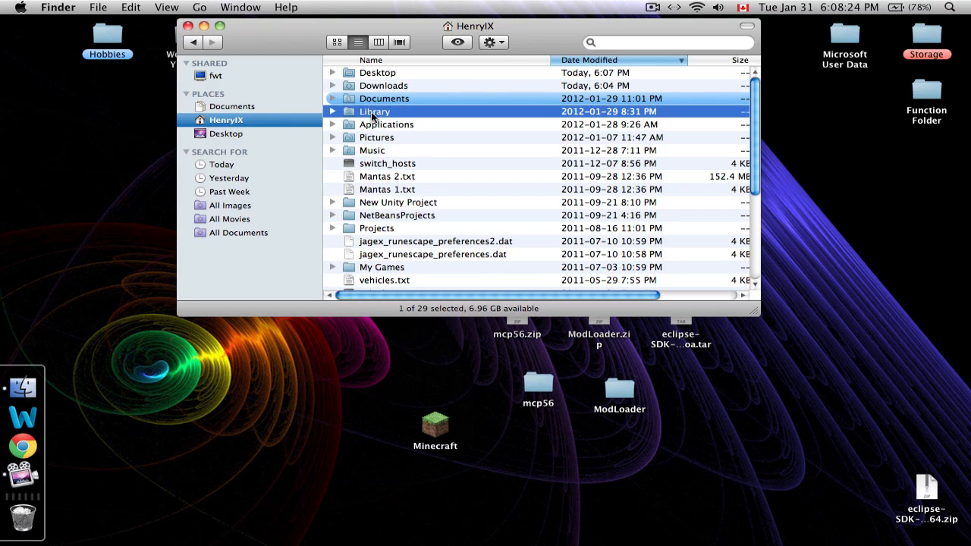
{"action": "double_click", "coordinate": [372, 114]}
{"action": "double_click", "coordinate": [371, 86]}
{"action": "scroll", "coordinate": [369, 95], "scroll_direction": "down", "scroll_amount": 3}
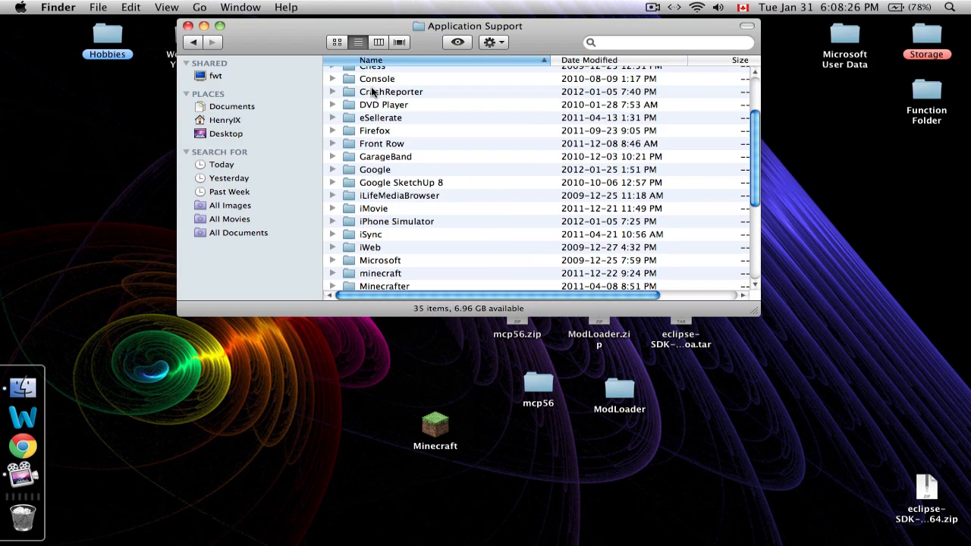
{"action": "scroll", "coordinate": [396, 190], "scroll_direction": "down", "scroll_amount": 2}
{"action": "left_click", "coordinate": [380, 217]}
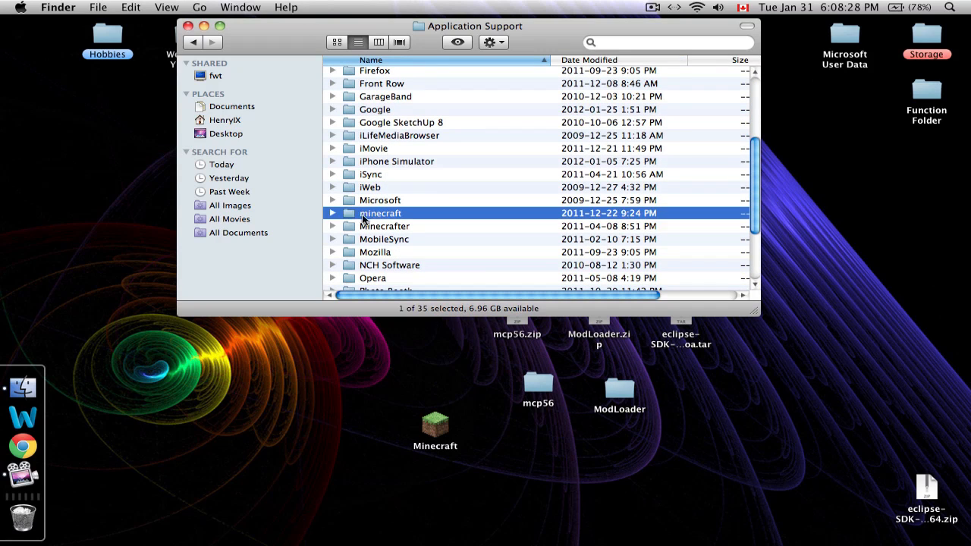
{"action": "double_click", "coordinate": [372, 214]}
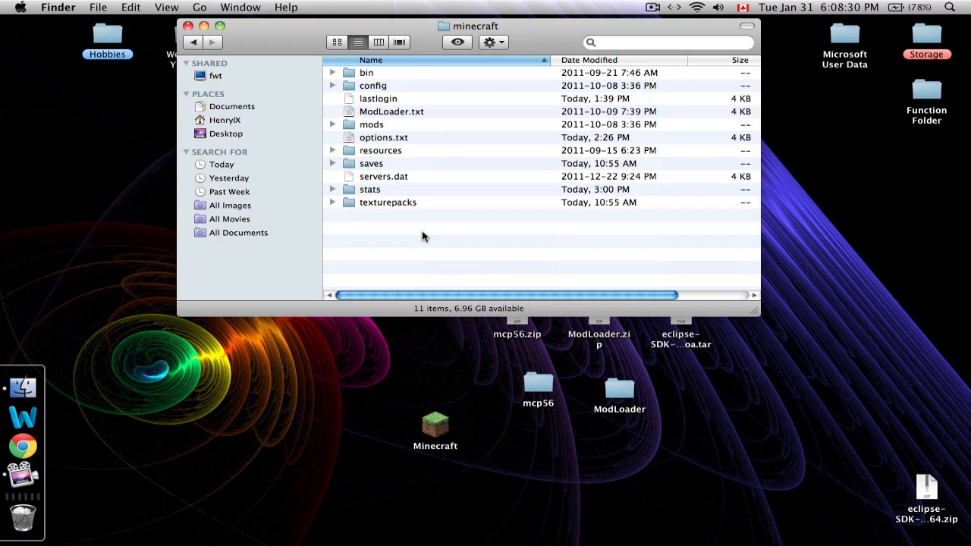
- Copy the bin folder from the minecraft folder into the jars folder inside mcp56
{"action": "left_click", "coordinate": [356, 75]}
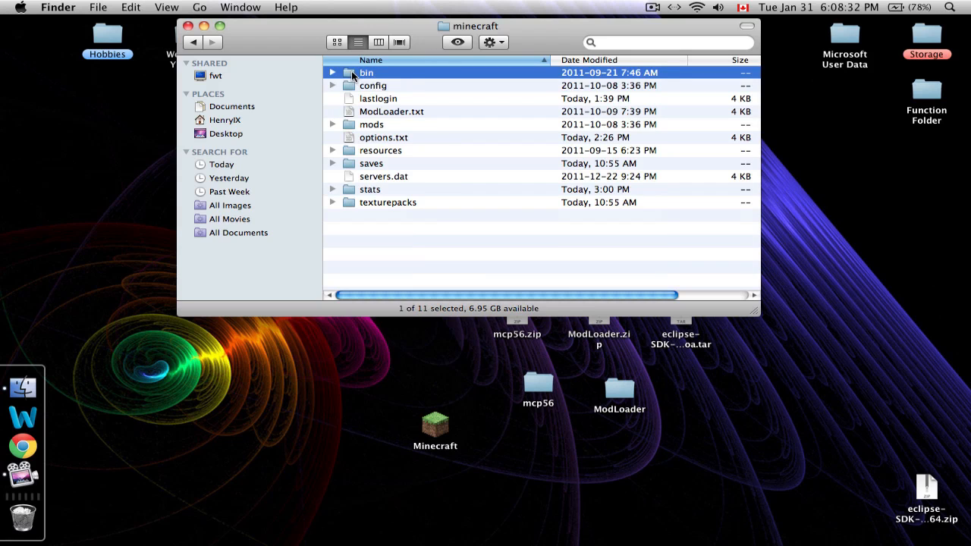
{"action": "key", "text": "super+w"}
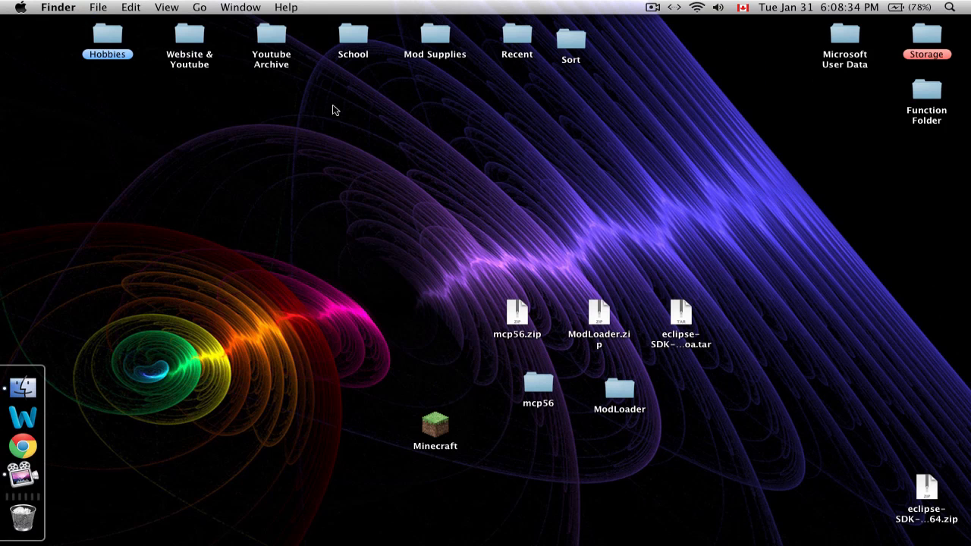
{"action": "double_click", "coordinate": [540, 383]}
{"action": "left_click", "coordinate": [402, 260]}
{"action": "double_click", "coordinate": [402, 259]}
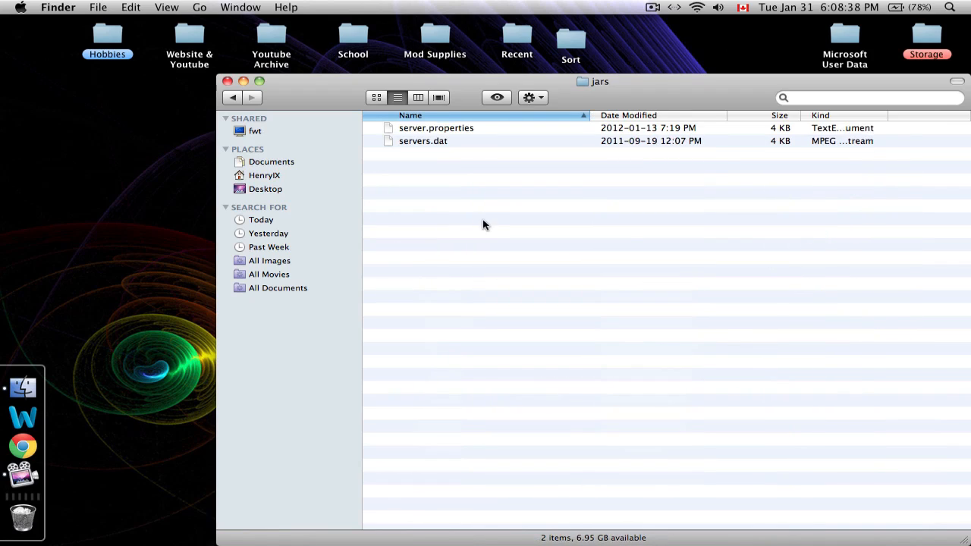
{"action": "key", "text": "super+v"}
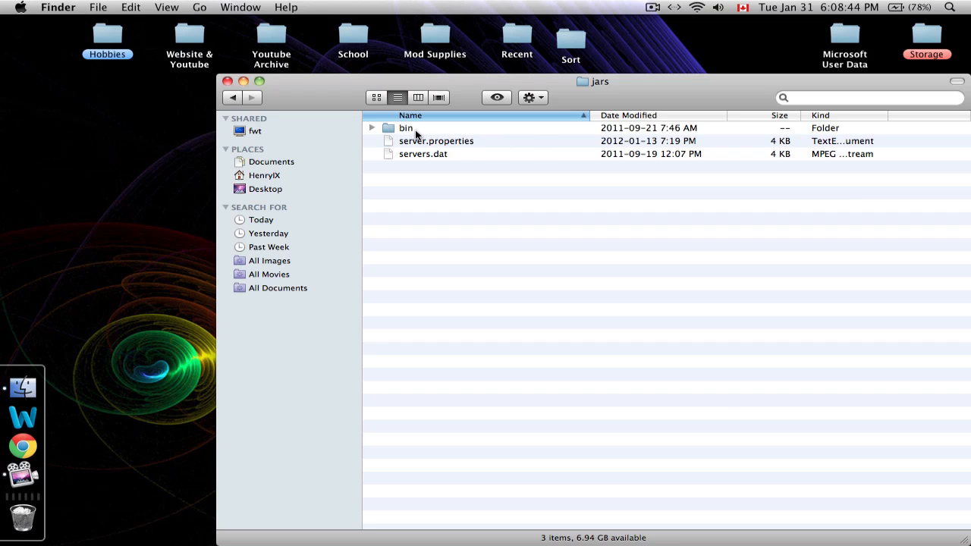
- Open the copied bin folder in jars and move old minecraft.jar to the Trash
{"action": "double_click", "coordinate": [414, 130]}
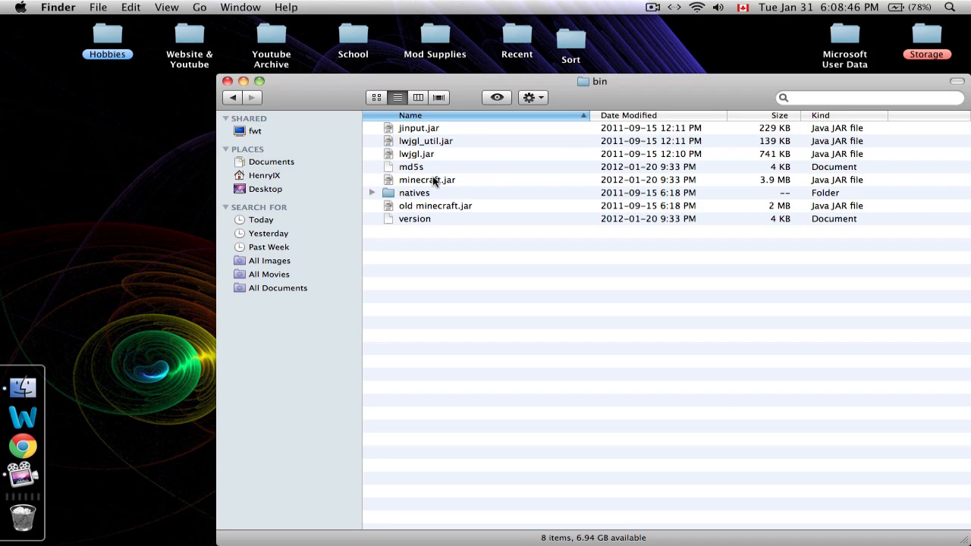
{"action": "left_click", "coordinate": [475, 180]}
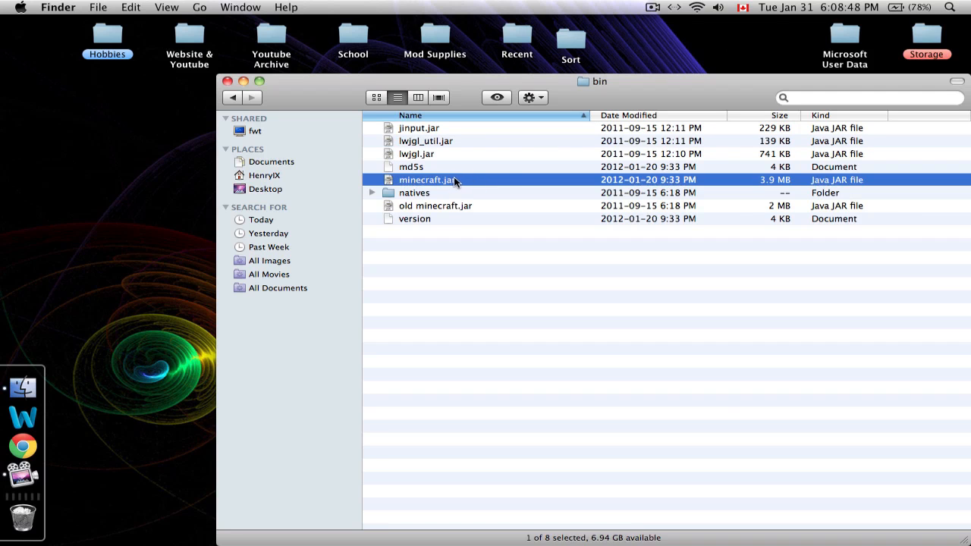
{"action": "left_click", "coordinate": [458, 204]}
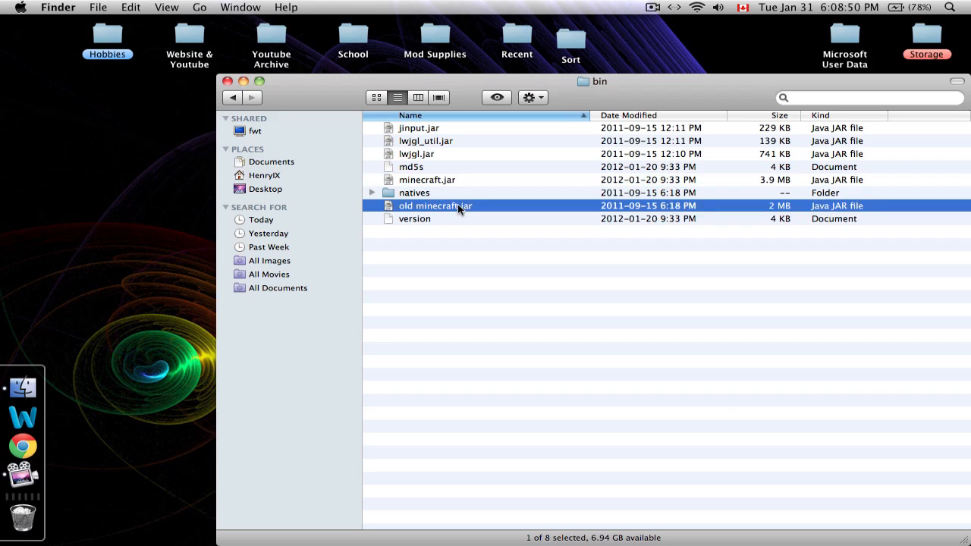
{"action": "key", "text": "super+BackSpace"}
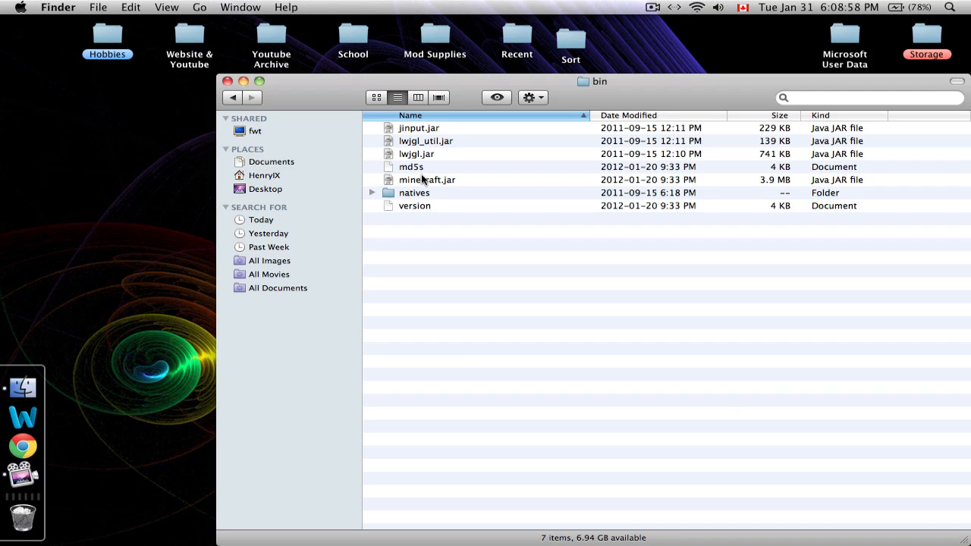
- Minimize the bin window, view the Minecraft launcher's force update option, and close the launcher without updating
{"action": "left_click", "coordinate": [441, 183]}
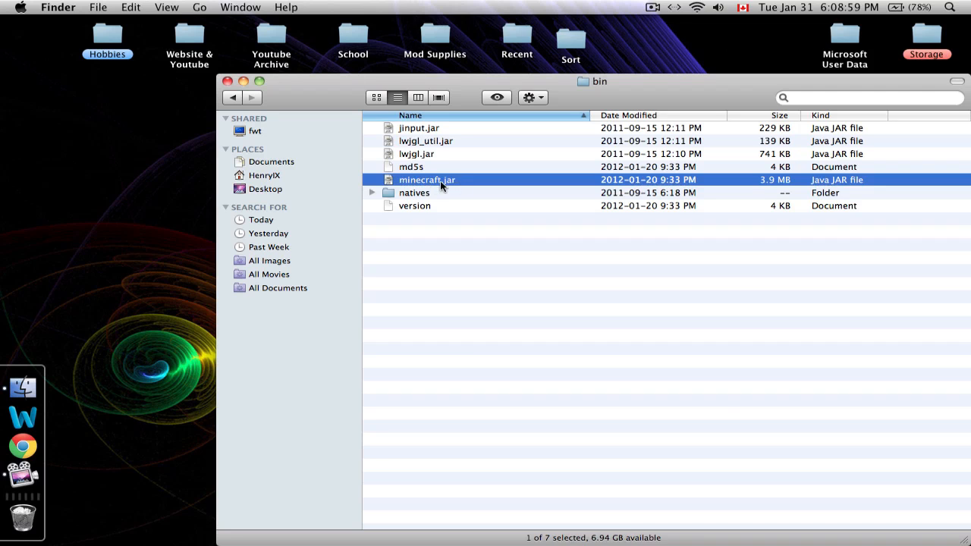
{"action": "left_click", "coordinate": [243, 81]}
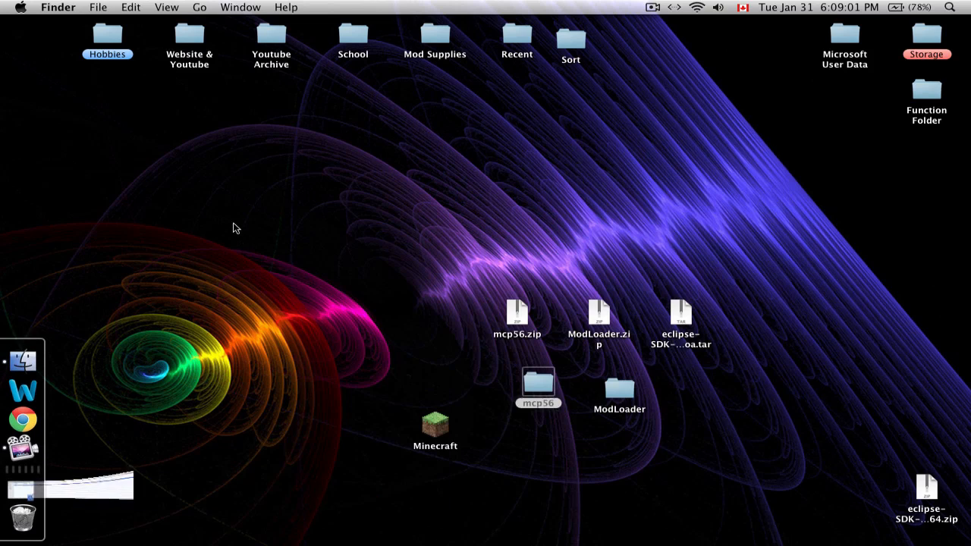
{"action": "double_click", "coordinate": [434, 428]}
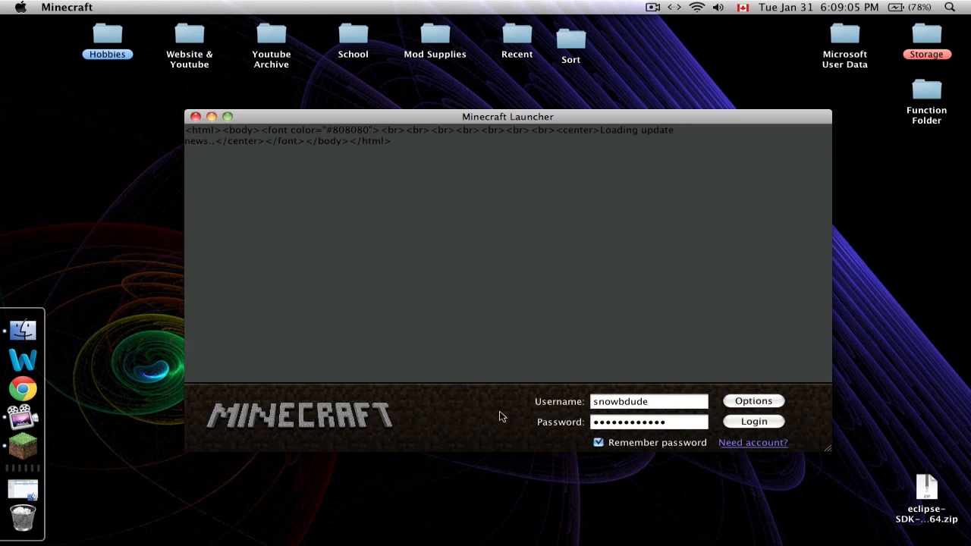
{"action": "left_click", "coordinate": [742, 404]}
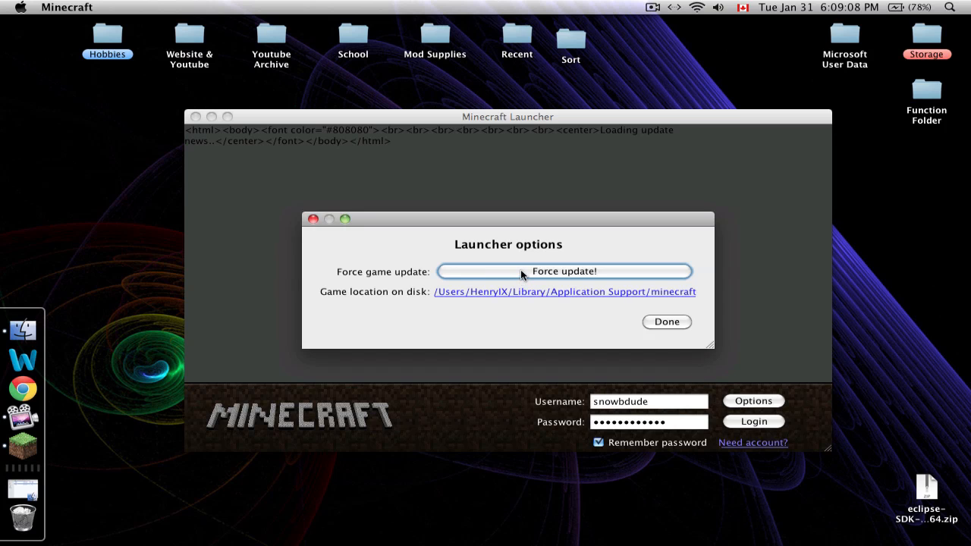
{"action": "left_click", "coordinate": [661, 321]}
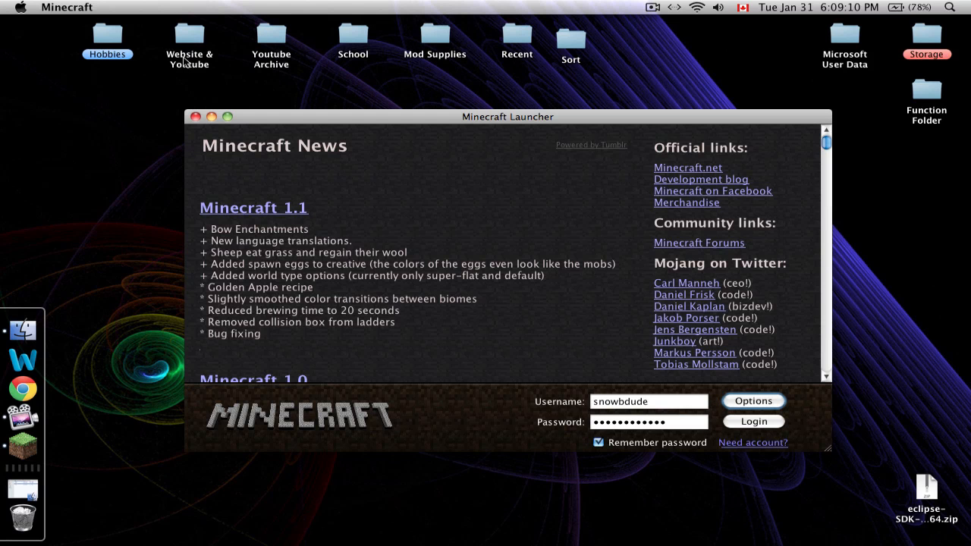
{"action": "left_click", "coordinate": [195, 116]}
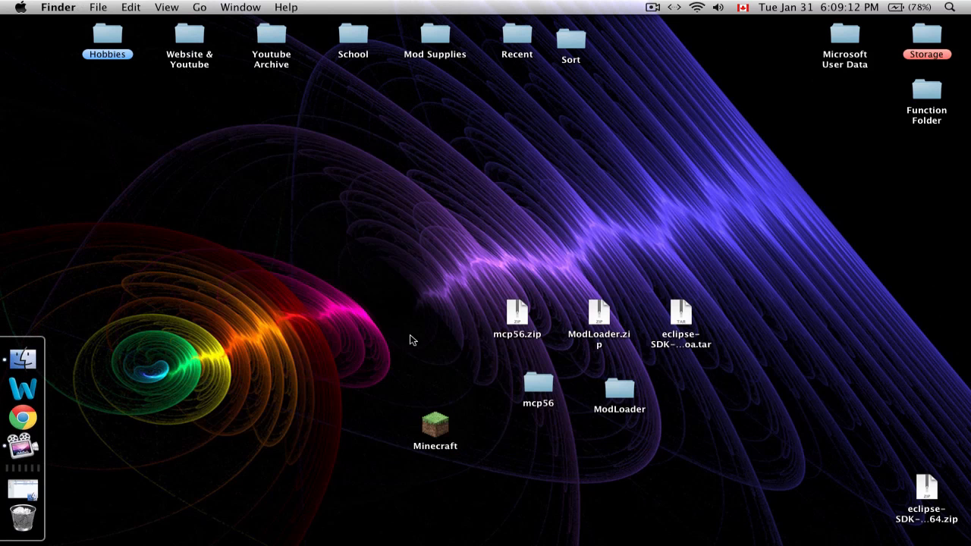
- Extract minecraft.jar in mcp56's jars/bin folder with Archive Utility
{"action": "double_click", "coordinate": [543, 389]}
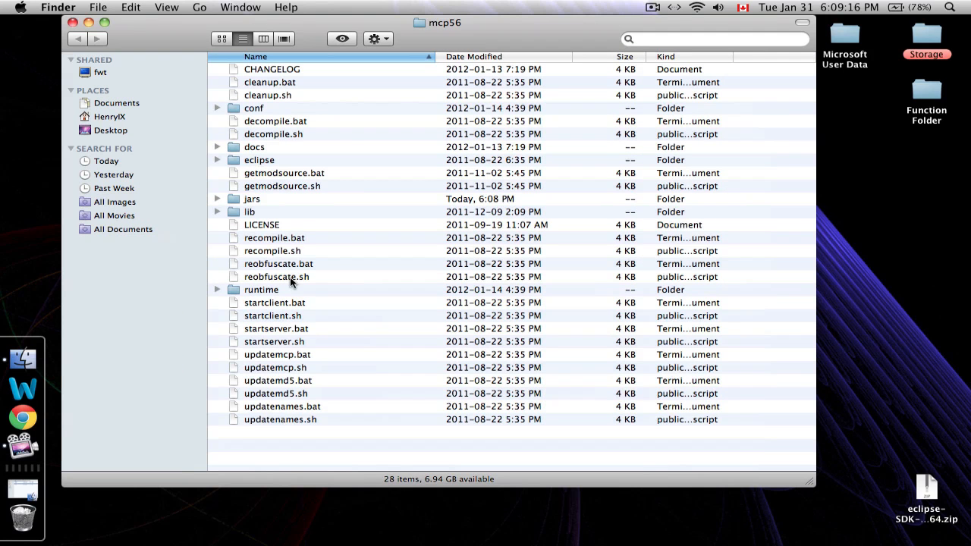
{"action": "double_click", "coordinate": [238, 200]}
{"action": "left_click", "coordinate": [241, 69]}
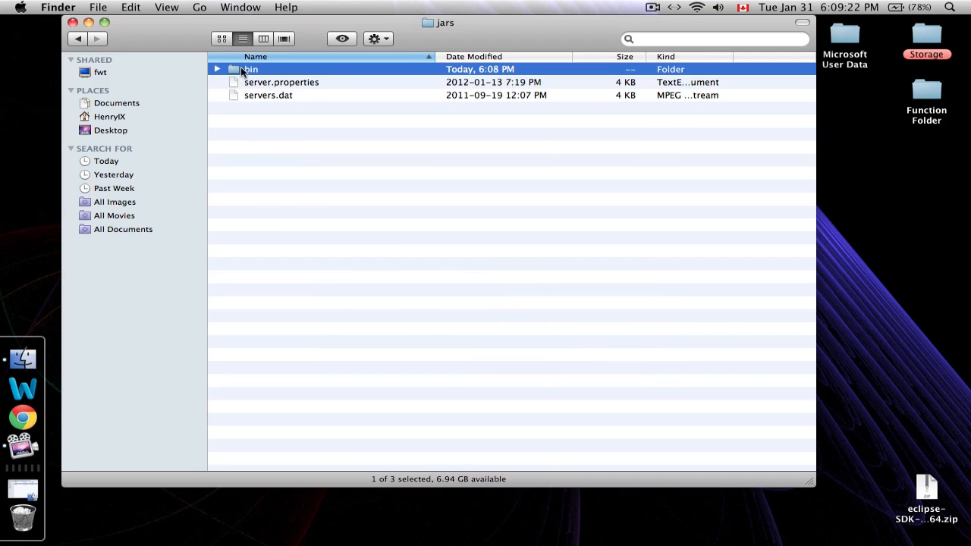
{"action": "double_click", "coordinate": [237, 68]}
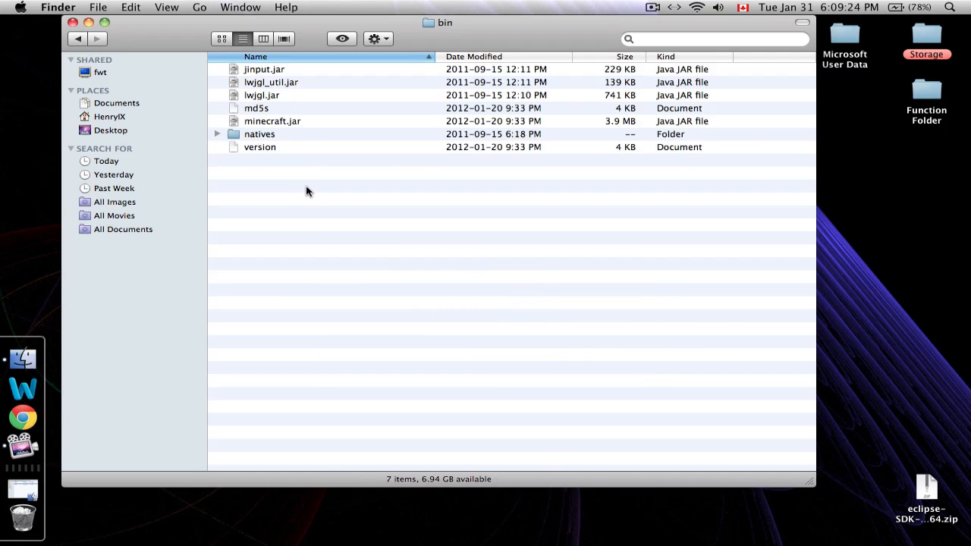
{"action": "left_click", "coordinate": [277, 123]}
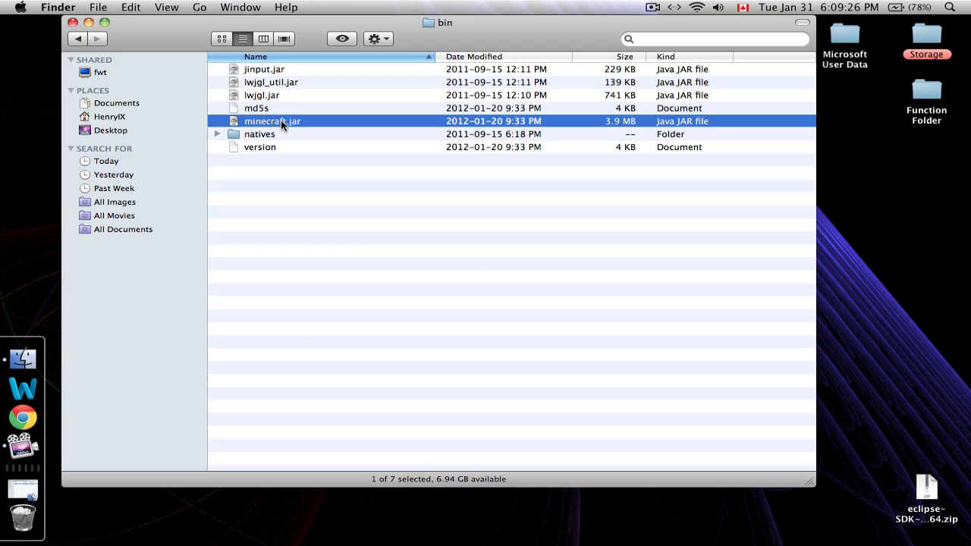
{"action": "right_click", "coordinate": [281, 123]}
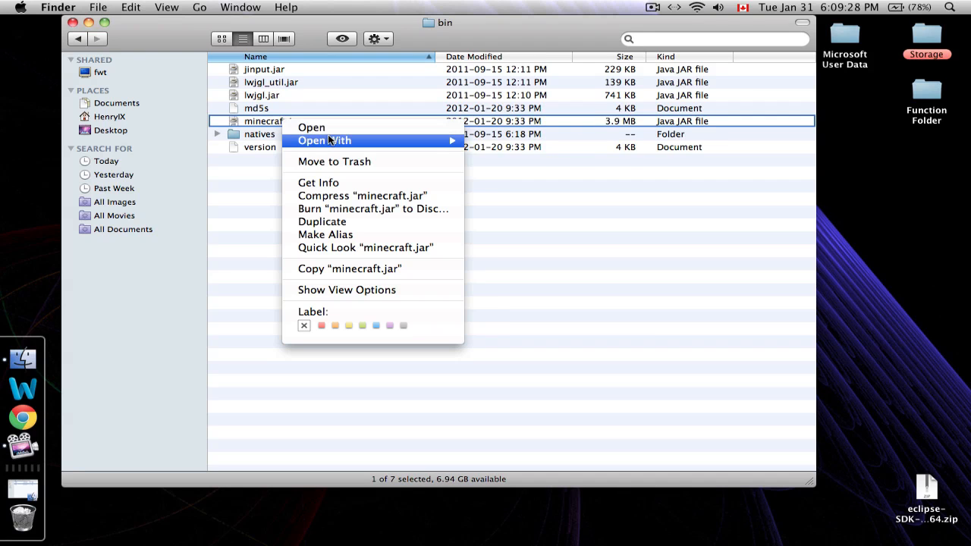
{"action": "mouse_move", "coordinate": [288, 140]}
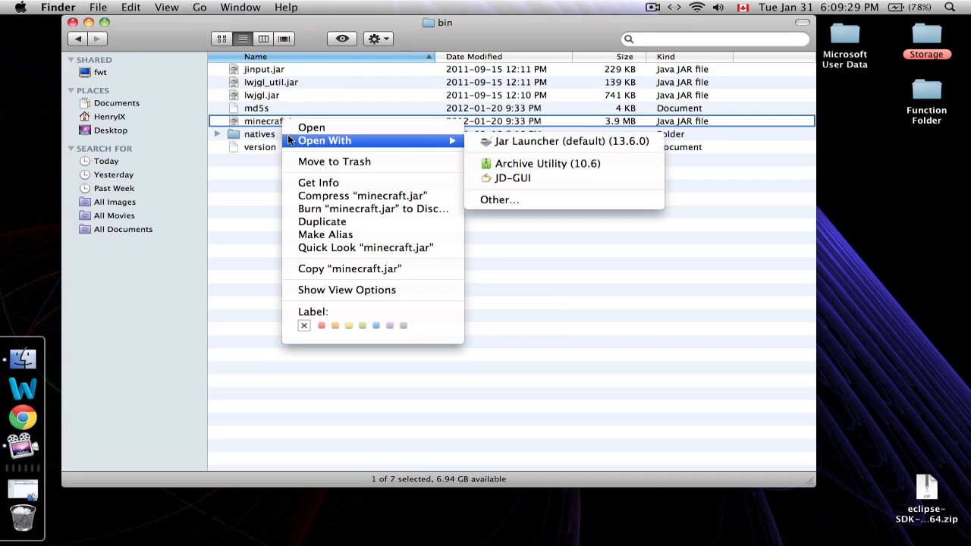
{"action": "left_click", "coordinate": [503, 164]}
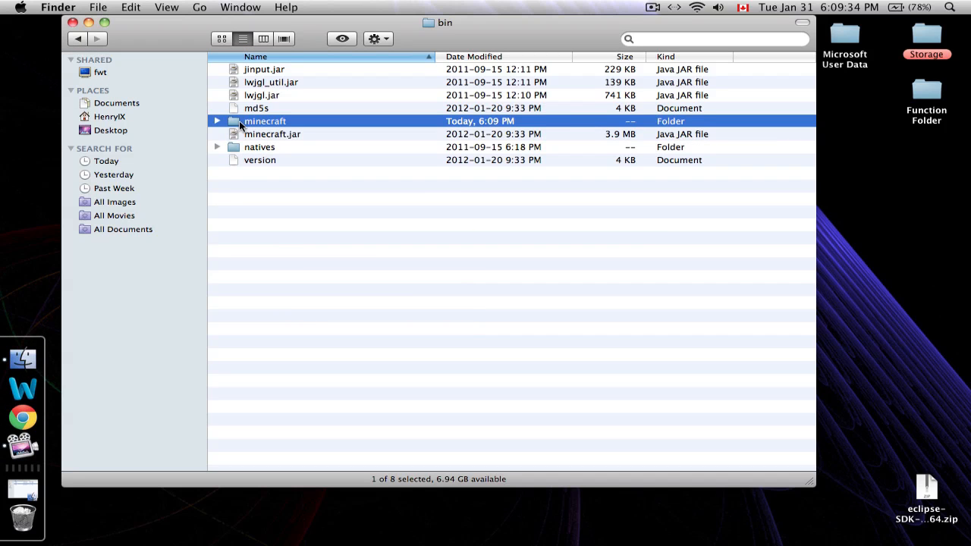
- Open the extracted minecraft folder and look through its class files
{"action": "double_click", "coordinate": [237, 120]}
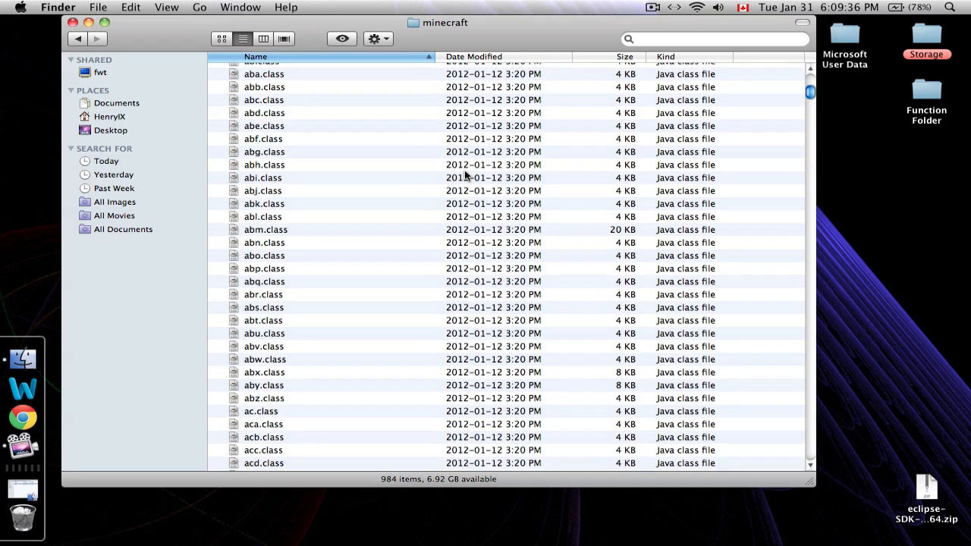
{"action": "scroll", "coordinate": [466, 175], "scroll_direction": "down", "scroll_amount": 20}
{"action": "scroll", "coordinate": [466, 175], "scroll_direction": "down", "scroll_amount": 20}
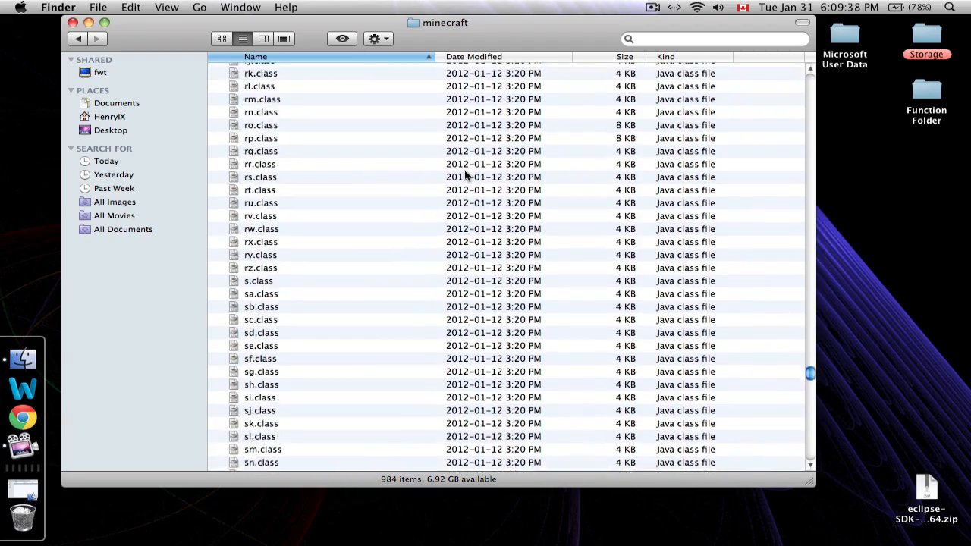
{"action": "scroll", "coordinate": [466, 176], "scroll_direction": "up", "scroll_amount": 20}
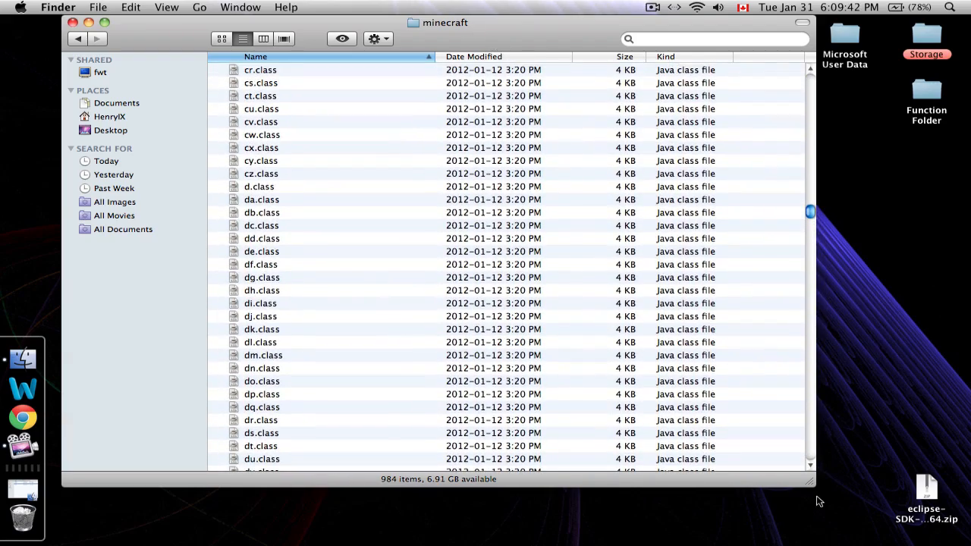
- Narrow the minecraft window and move the ModLoader folder to the clear desktop area beside it
{"action": "left_click_drag", "start_coordinate": [810, 481], "coordinate": [586, 540]}
{"action": "left_click", "coordinate": [809, 440]}
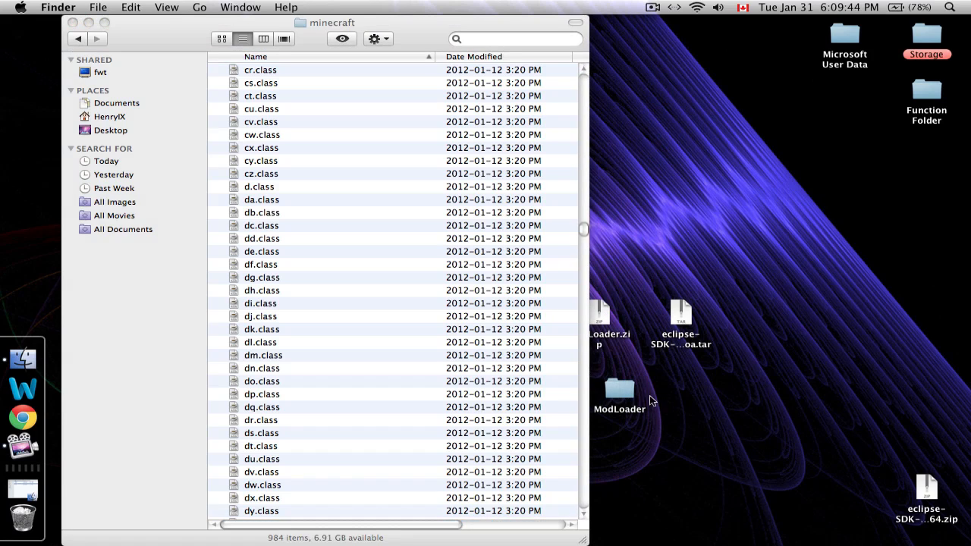
{"action": "left_click_drag", "start_coordinate": [630, 398], "coordinate": [769, 185]}
- Copy all class files from the ModLoader folder into the extracted minecraft folder, replacing every duplicate file
{"action": "double_click", "coordinate": [768, 184]}
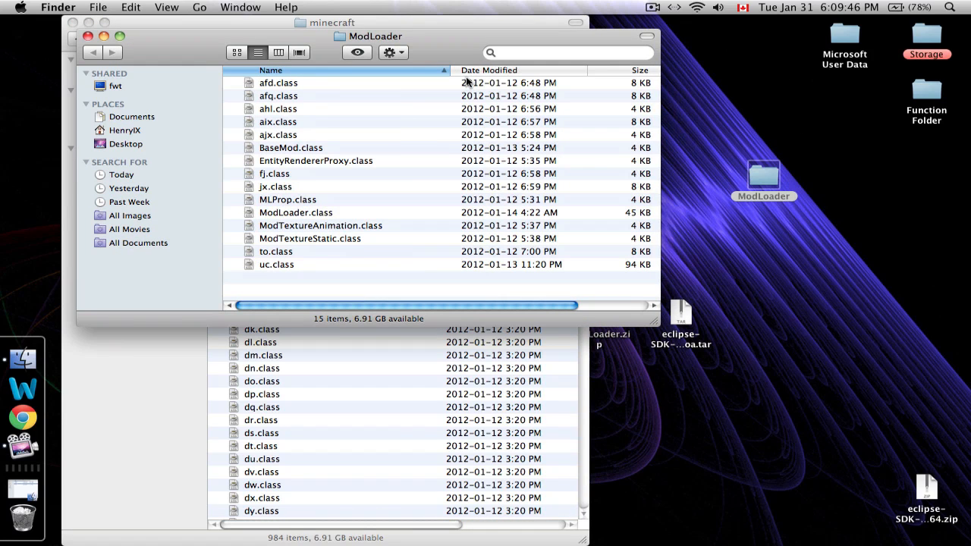
{"action": "key", "text": "super+a"}
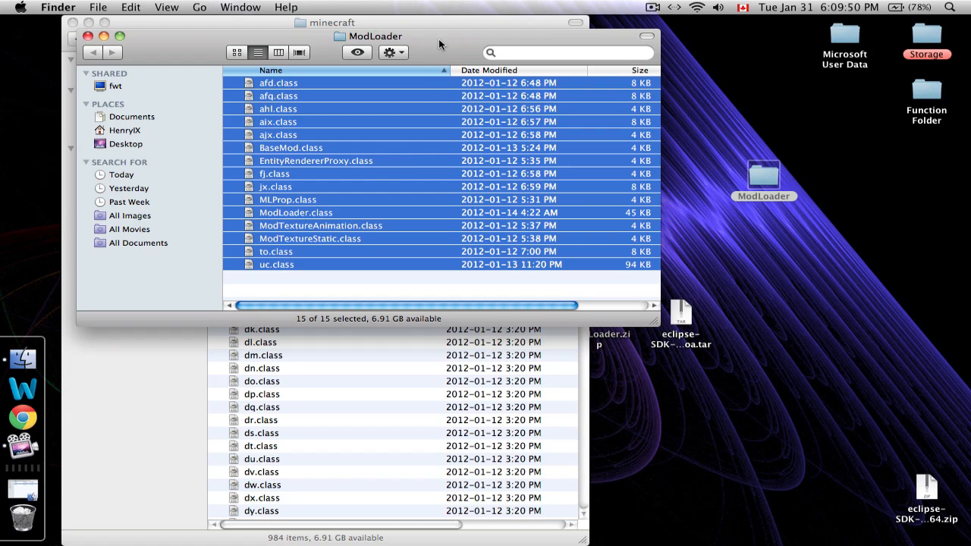
{"action": "key", "text": "super+w"}
{"action": "left_click", "coordinate": [407, 235]}
{"action": "key", "text": "super+v"}
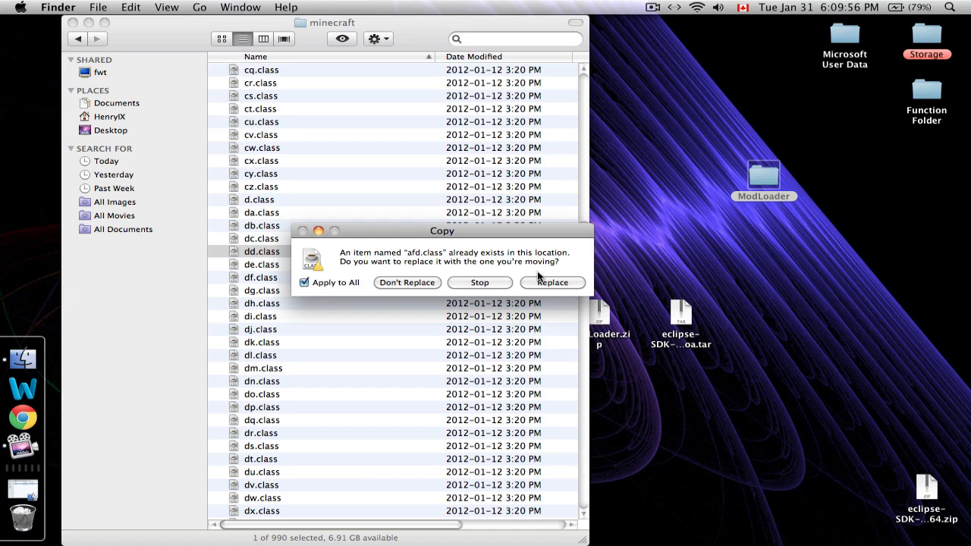
{"action": "left_click", "coordinate": [553, 282]}
{"action": "scroll", "coordinate": [423, 299], "scroll_direction": "up", "scroll_amount": 10}
{"action": "scroll", "coordinate": [424, 298], "scroll_direction": "up", "scroll_amount": 20}
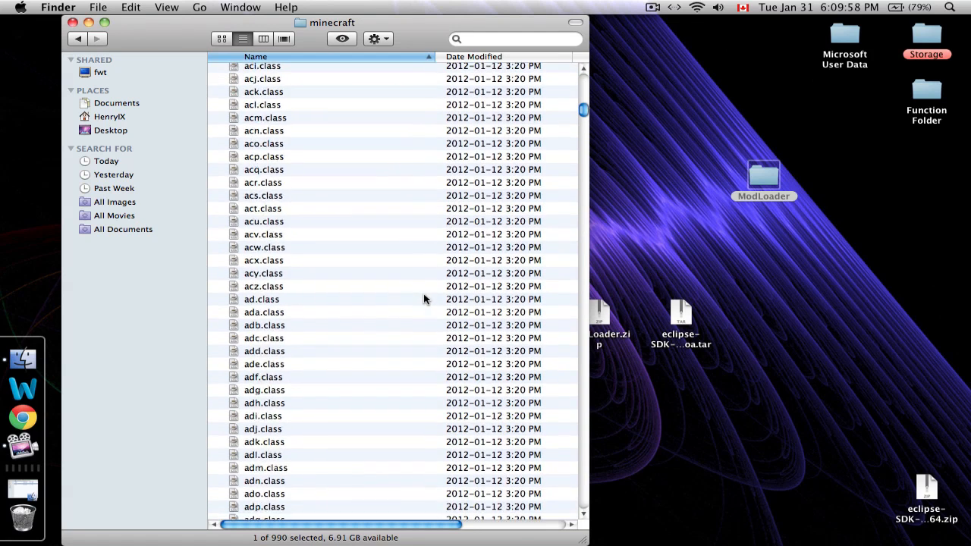
- Look through the extracted minecraft folder to check that ModLoader.class and the other ModLoader files are among its class files
{"action": "left_click", "coordinate": [383, 256]}
{"action": "key", "text": "m"}
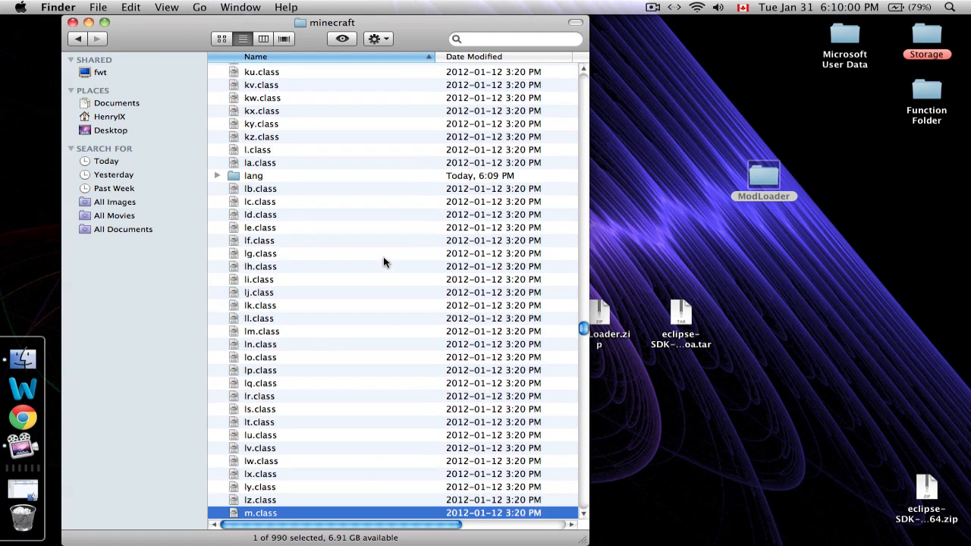
{"action": "scroll", "coordinate": [349, 325], "scroll_direction": "down", "scroll_amount": 10}
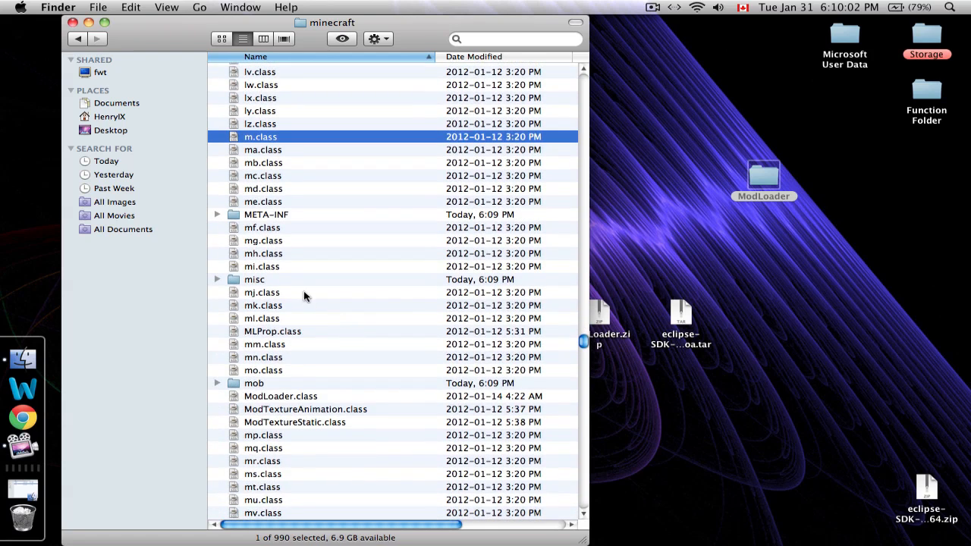
{"action": "scroll", "coordinate": [278, 371], "scroll_direction": "down", "scroll_amount": 1}
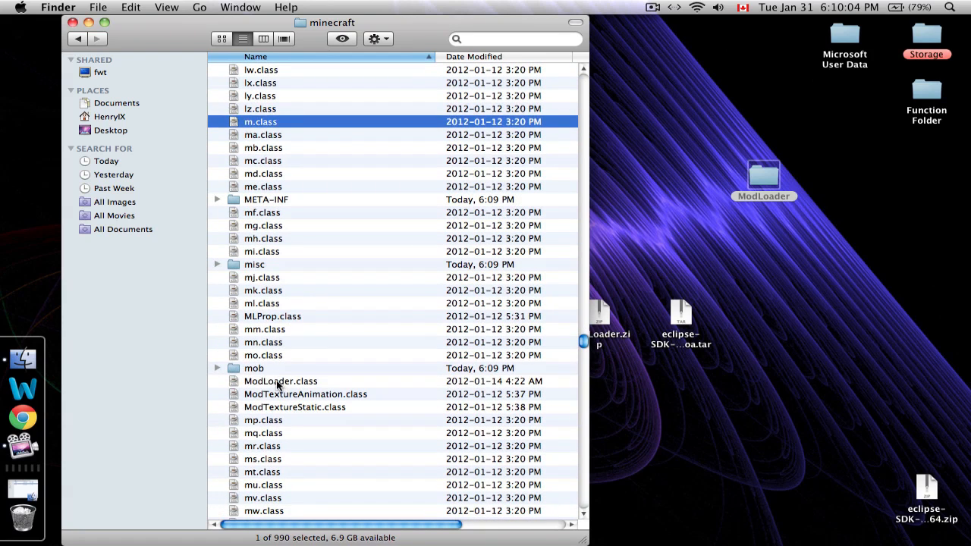
{"action": "left_click", "coordinate": [270, 382]}
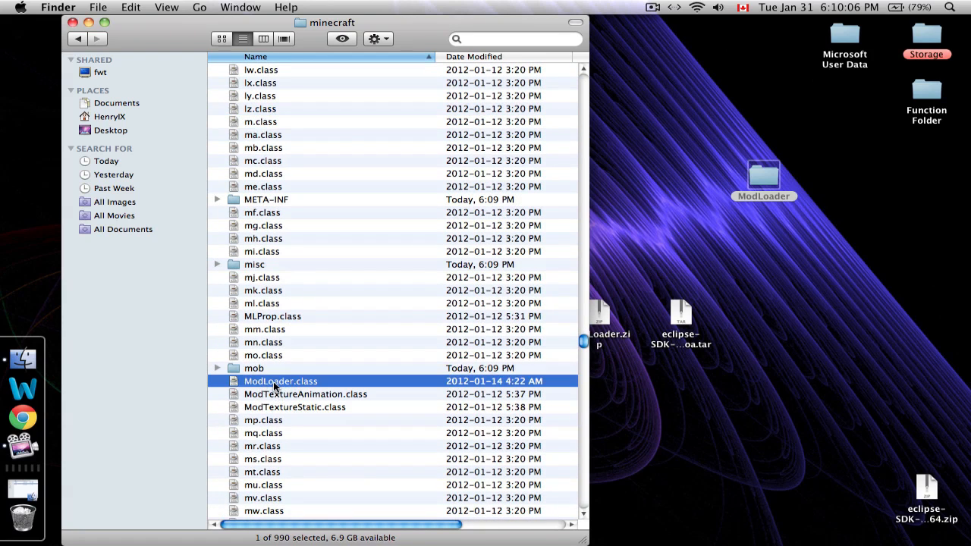
{"action": "scroll", "coordinate": [275, 375], "scroll_direction": "up", "scroll_amount": 5}
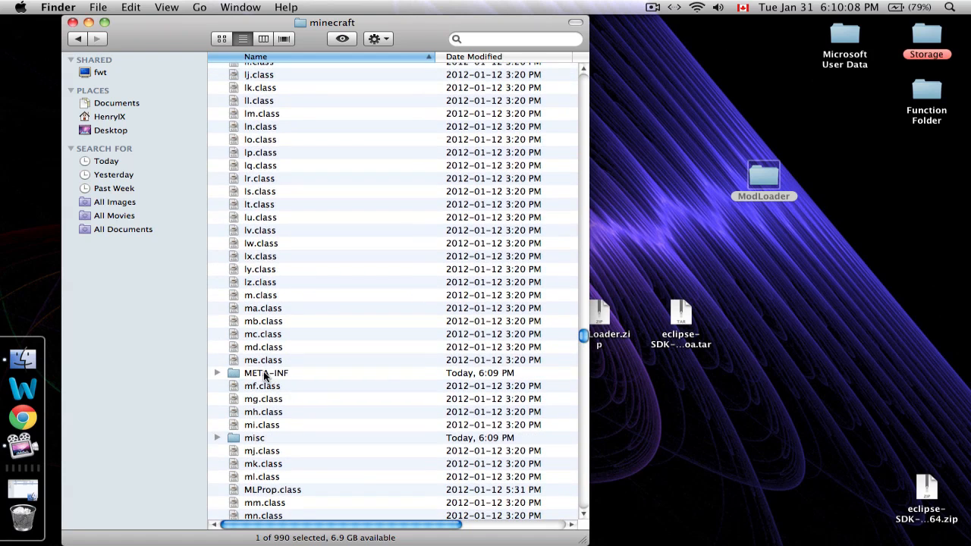
{"action": "left_click", "coordinate": [305, 373]}
{"action": "scroll", "coordinate": [293, 310], "scroll_direction": "up", "scroll_amount": 15}
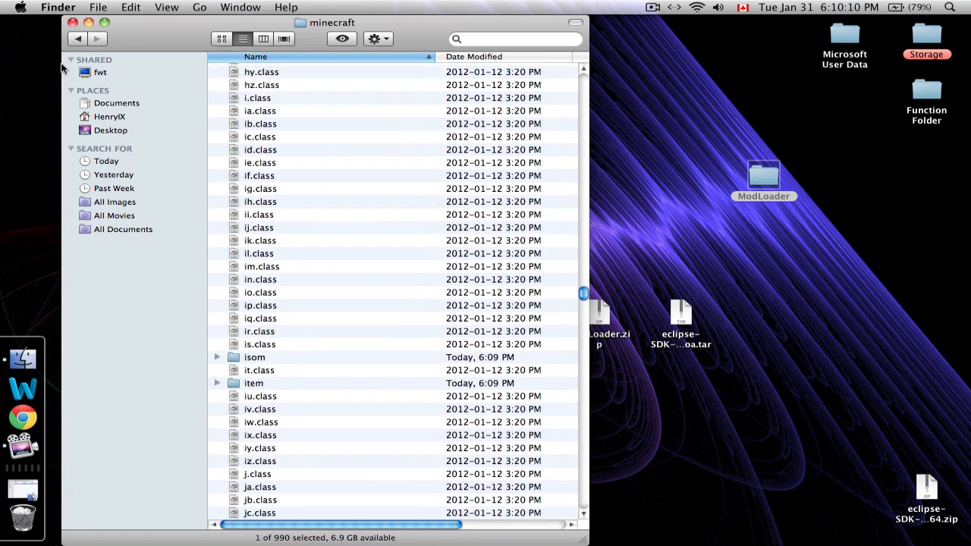
- Go back to the bin folder and rename the original minecraft.jar as "backup minecraft.jar"
{"action": "left_click", "coordinate": [76, 39]}
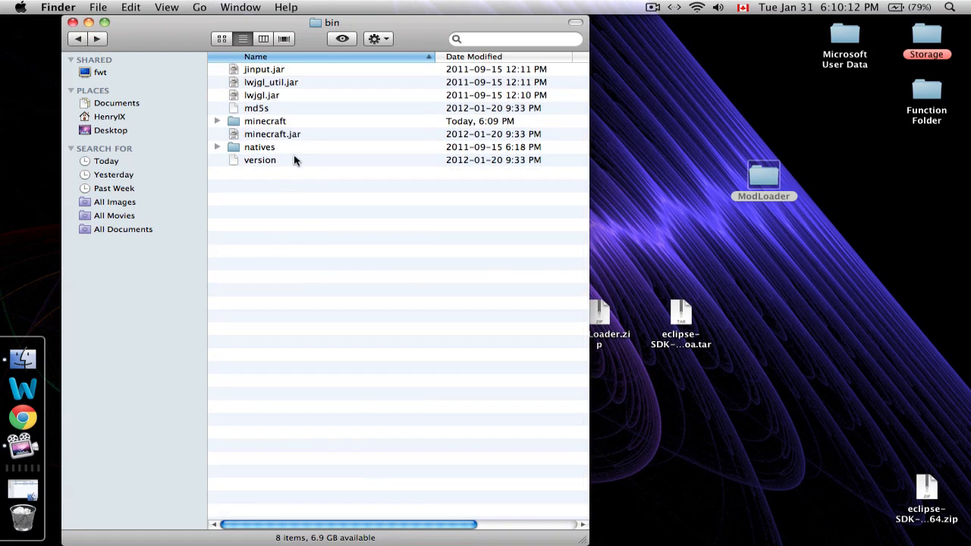
{"action": "left_click", "coordinate": [267, 113]}
{"action": "left_click", "coordinate": [265, 123]}
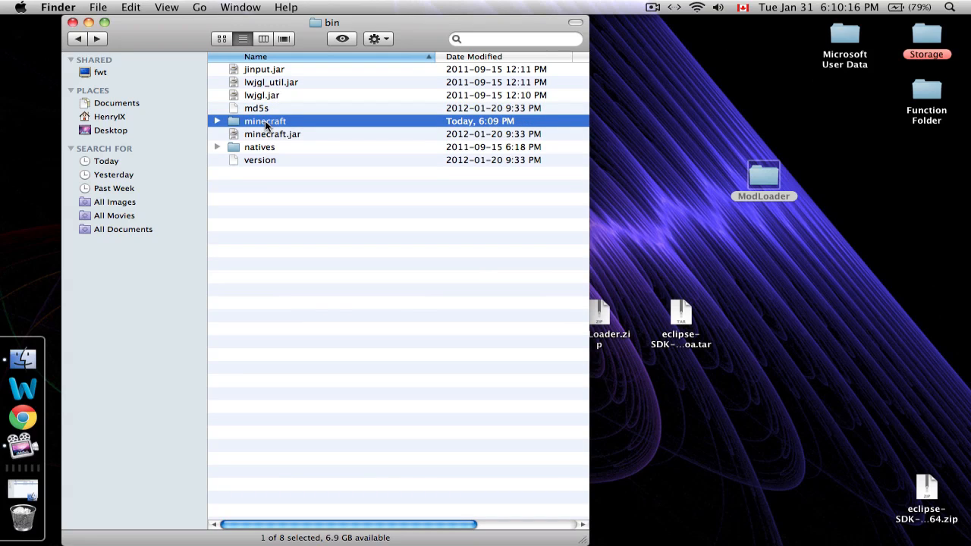
{"action": "left_click", "coordinate": [263, 134]}
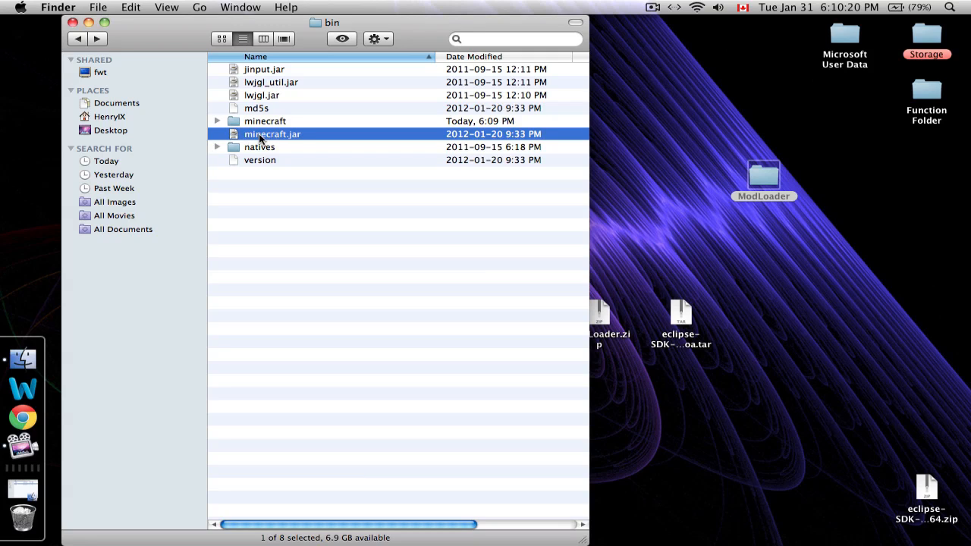
{"action": "left_click", "coordinate": [259, 134]}
{"action": "type", "text": "old"}
{"action": "key", "text": "BackSpace"}
{"action": "key", "text": "BackSpace"}
{"action": "key", "text": "BackSpace"}
{"action": "key", "text": "BackSpace"}
{"action": "type", "text": "backup"}
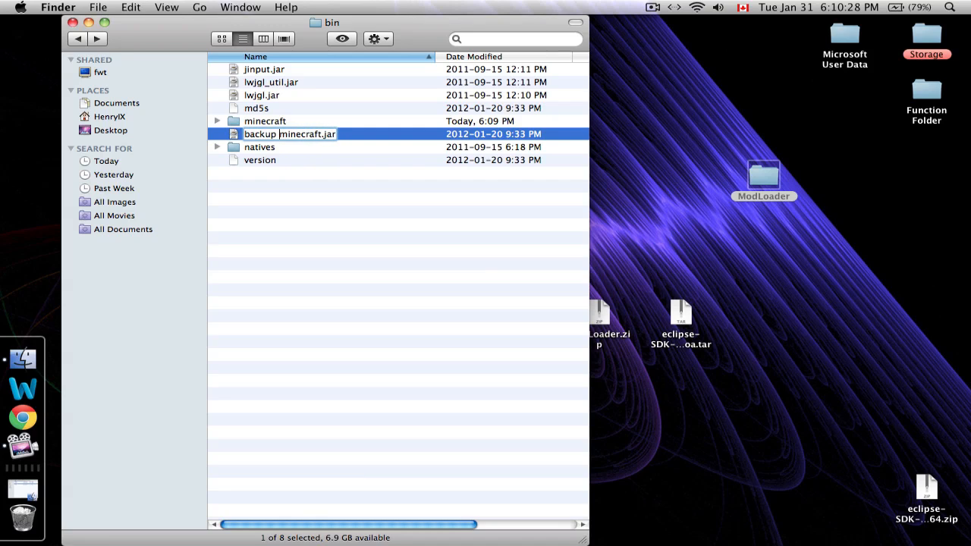
{"action": "key", "text": "Return"}
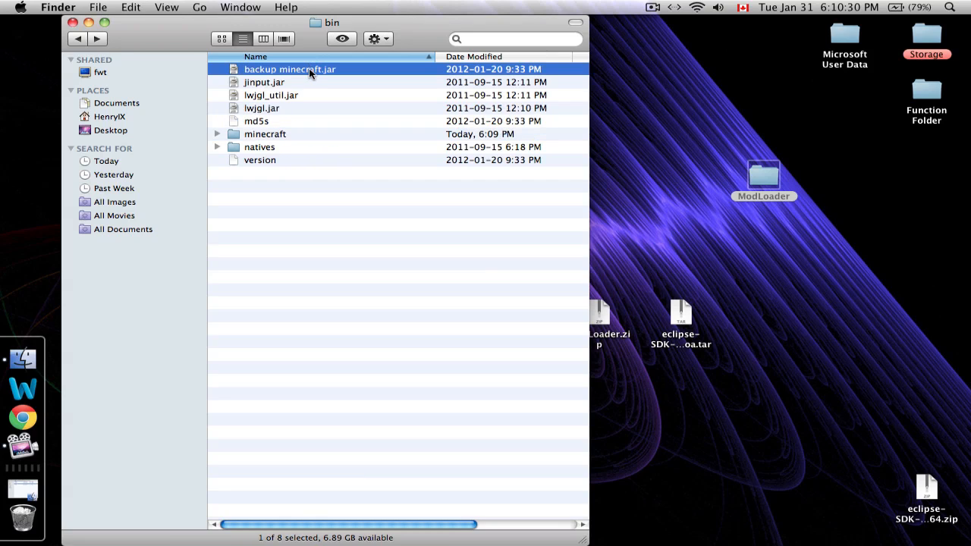
- Open the extracted minecraft folder and compress all of its contents into a single zip archive
{"action": "left_click", "coordinate": [271, 134]}
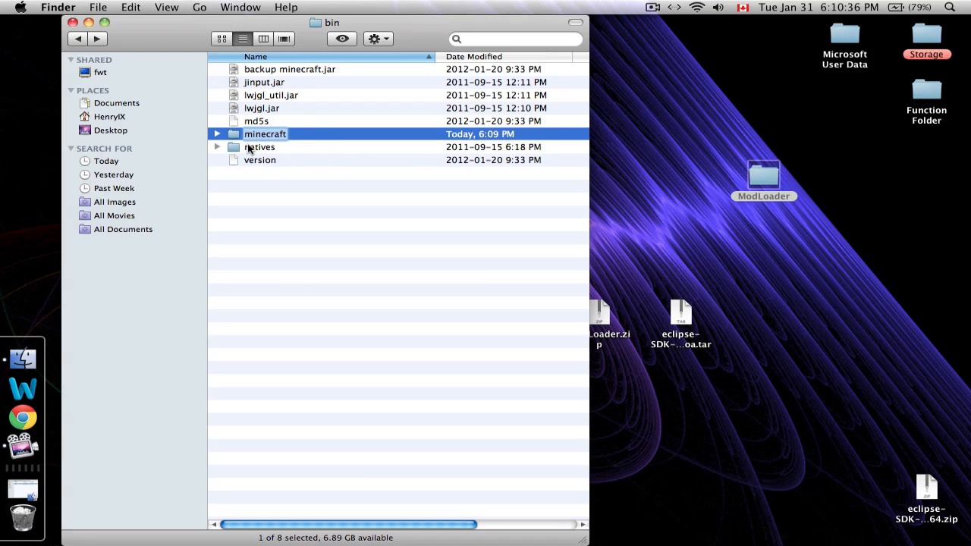
{"action": "left_click", "coordinate": [314, 201]}
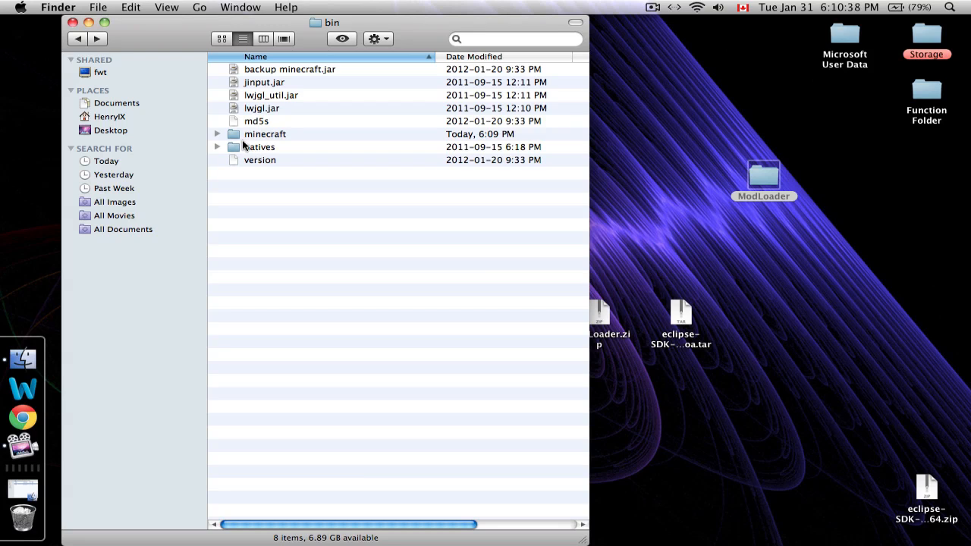
{"action": "left_click", "coordinate": [263, 135]}
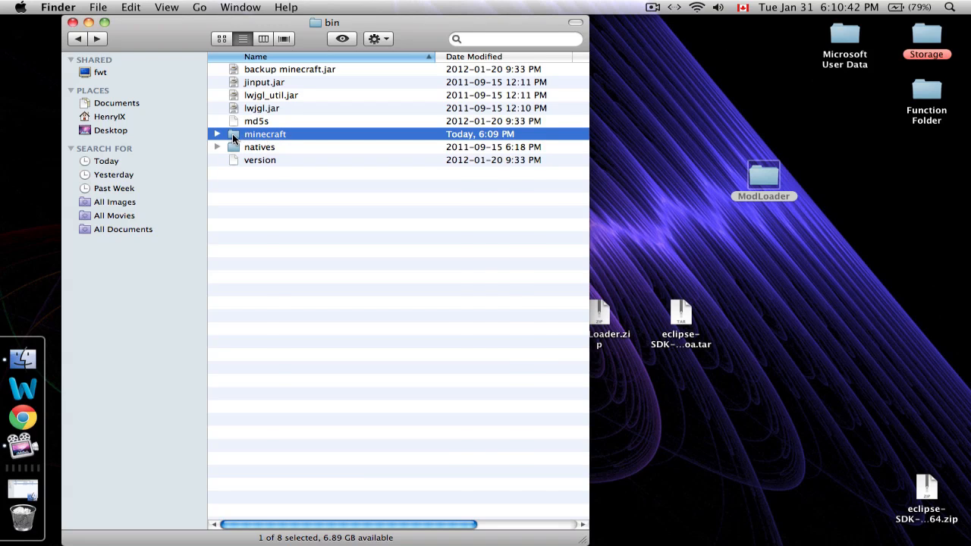
{"action": "double_click", "coordinate": [233, 137]}
{"action": "left_click", "coordinate": [283, 166]}
{"action": "scroll", "coordinate": [284, 166], "scroll_direction": "up", "scroll_amount": 20}
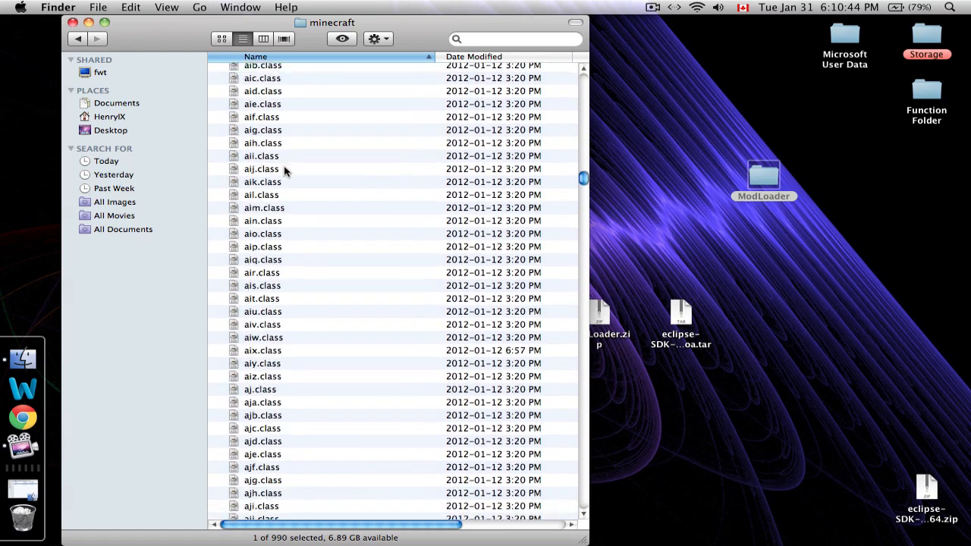
{"action": "scroll", "coordinate": [284, 170], "scroll_direction": "up", "scroll_amount": 20}
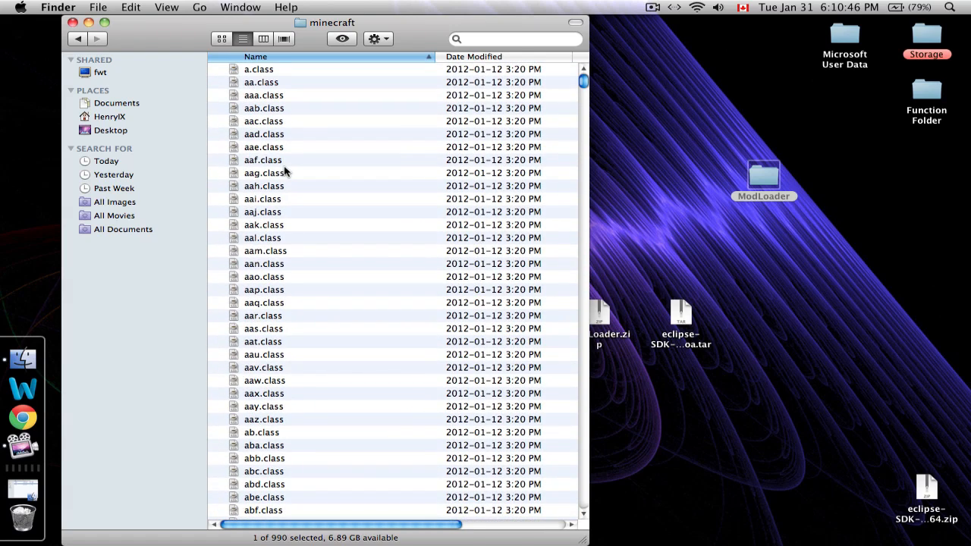
{"action": "key", "text": "super+a"}
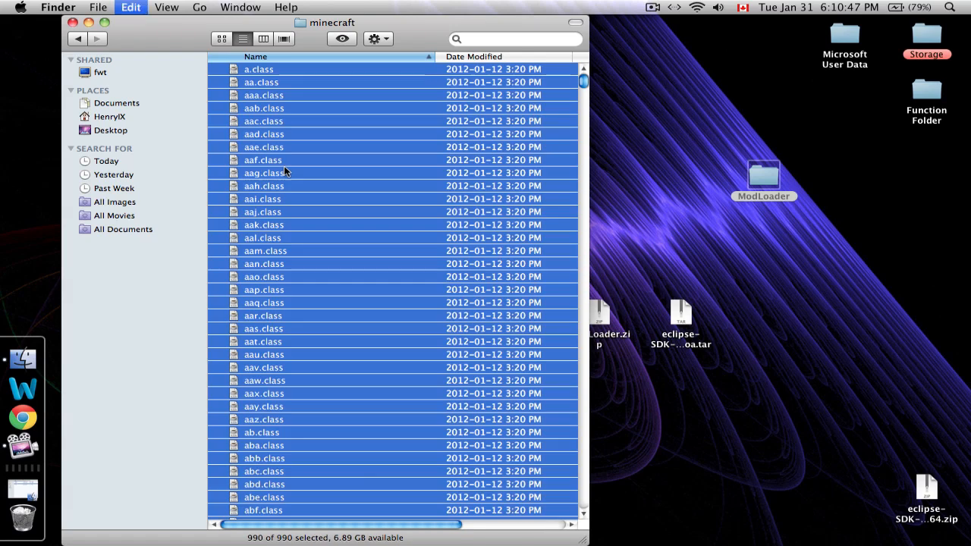
{"action": "right_click", "coordinate": [324, 247]}
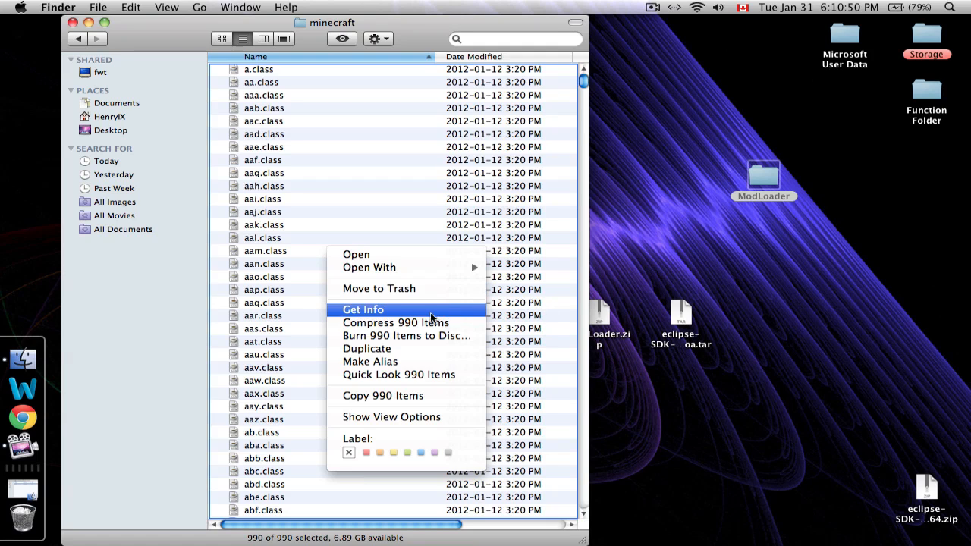
{"action": "left_click", "coordinate": [390, 325]}
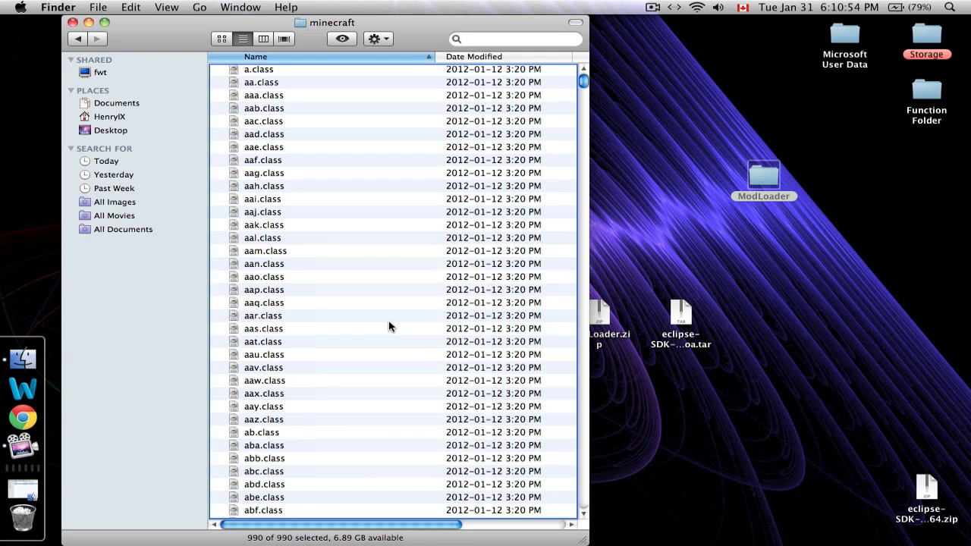
- Find Archive.zip in the minecraft folder and, in column view, move it up into the bin folder
{"action": "scroll", "coordinate": [388, 320], "scroll_direction": "down", "scroll_amount": 5}
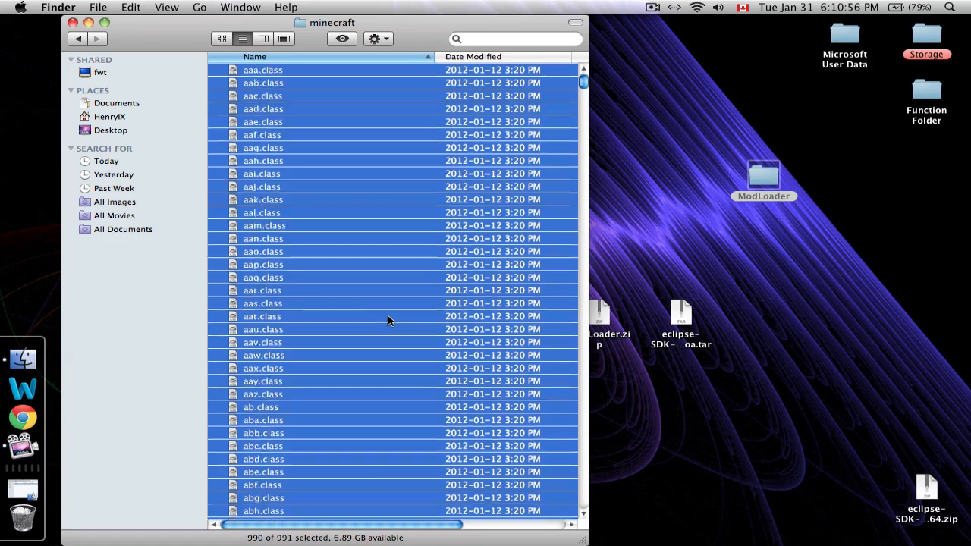
{"action": "scroll", "coordinate": [375, 317], "scroll_direction": "down", "scroll_amount": 15}
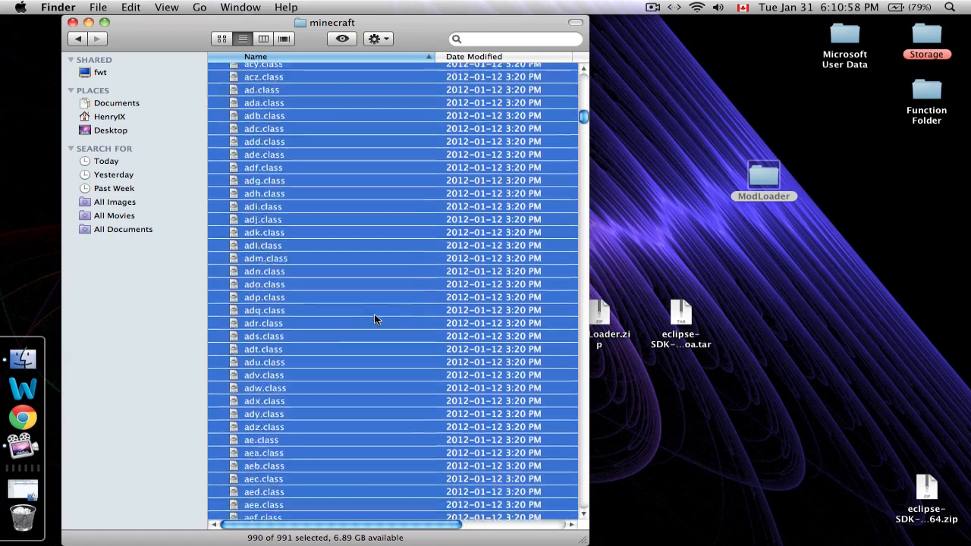
{"action": "scroll", "coordinate": [374, 318], "scroll_direction": "down", "scroll_amount": 20}
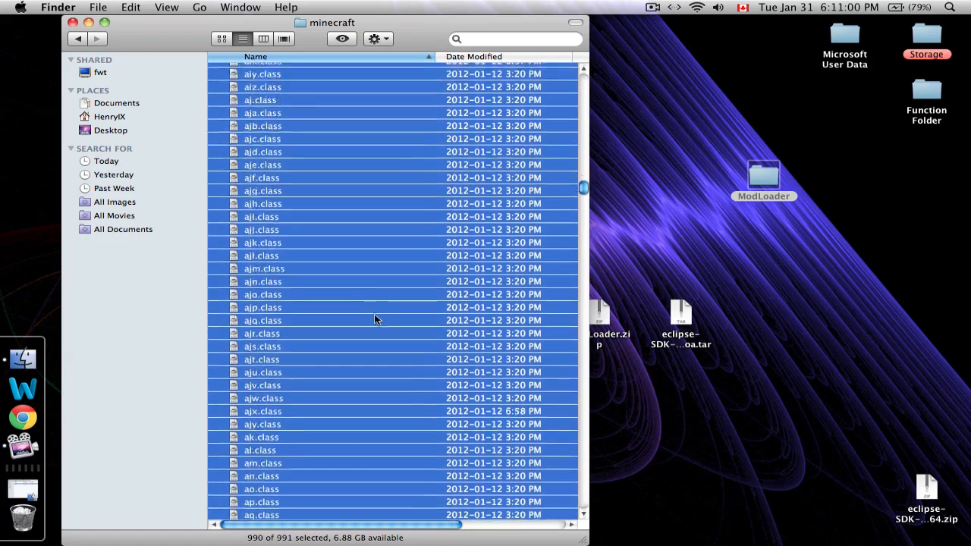
{"action": "scroll", "coordinate": [327, 304], "scroll_direction": "up", "scroll_amount": 5}
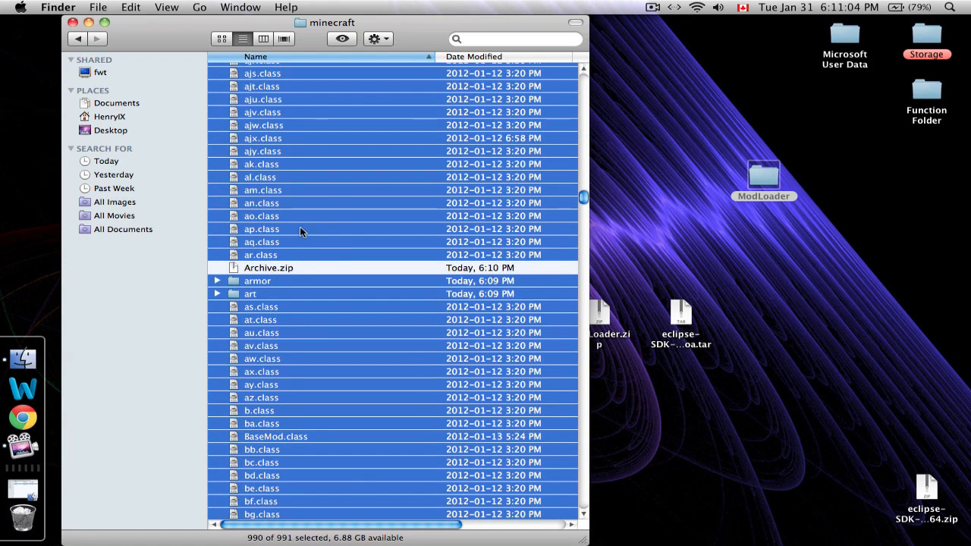
{"action": "left_click", "coordinate": [286, 267]}
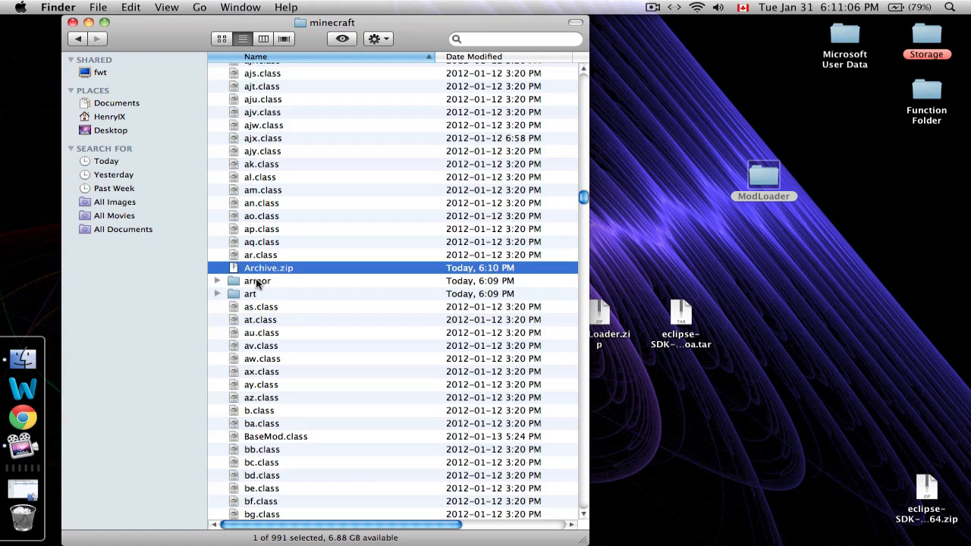
{"action": "left_click", "coordinate": [263, 38]}
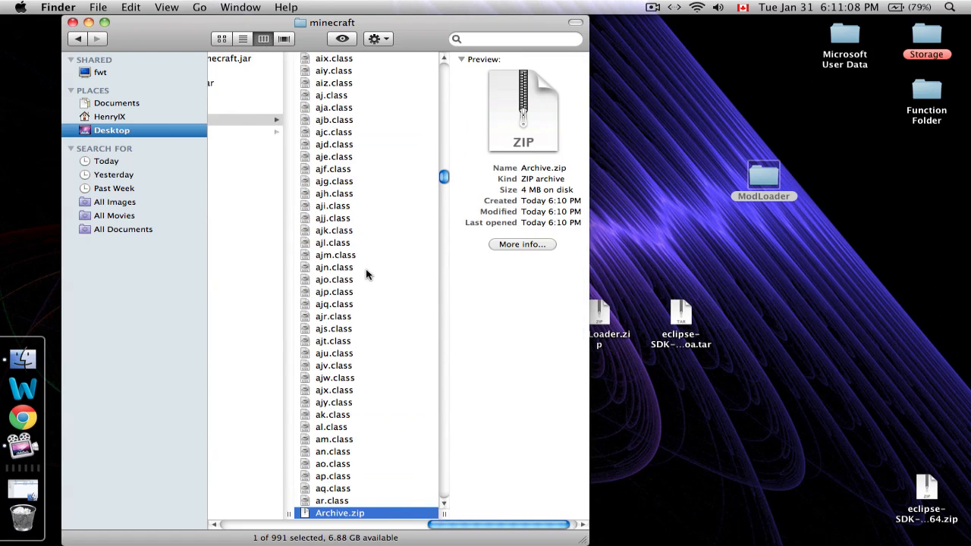
{"action": "scroll", "coordinate": [364, 273], "scroll_direction": "left", "scroll_amount": 2}
{"action": "scroll", "coordinate": [431, 357], "scroll_direction": "down", "scroll_amount": 5}
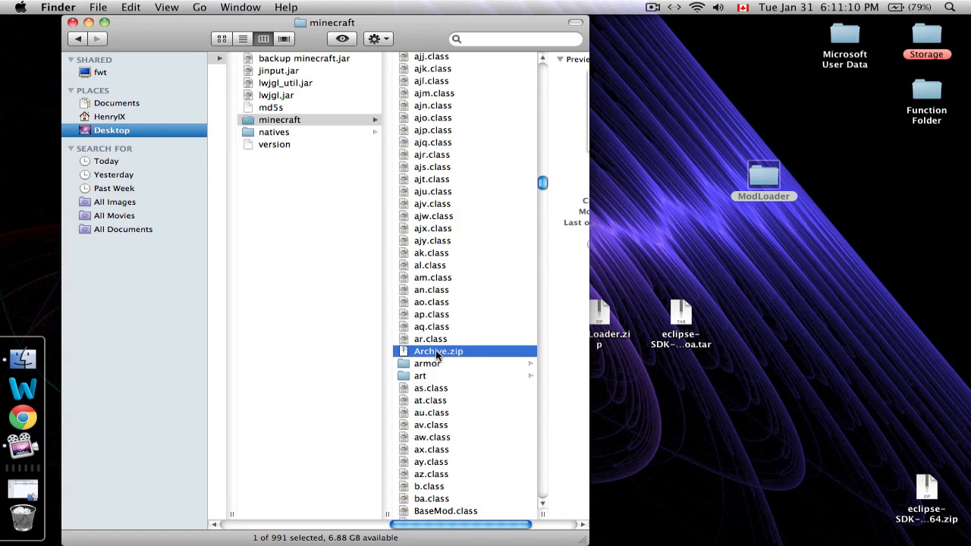
{"action": "left_click_drag", "start_coordinate": [431, 350], "coordinate": [295, 216]}
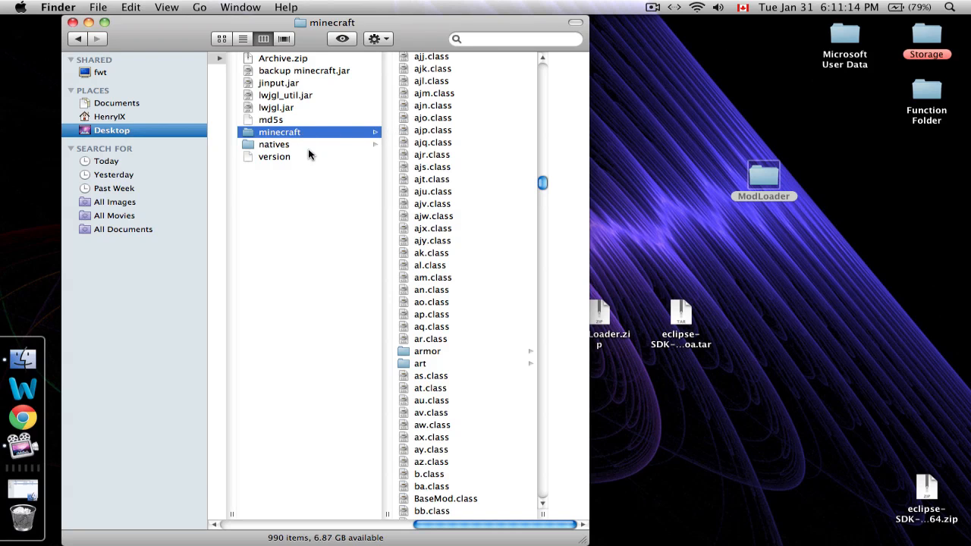
- Rename Archive.zip in the bin folder as minecraft.jar, accepting the change to the .jar extension
{"action": "scroll", "coordinate": [303, 140], "scroll_direction": "left", "scroll_amount": 5}
{"action": "left_click", "coordinate": [271, 61]}
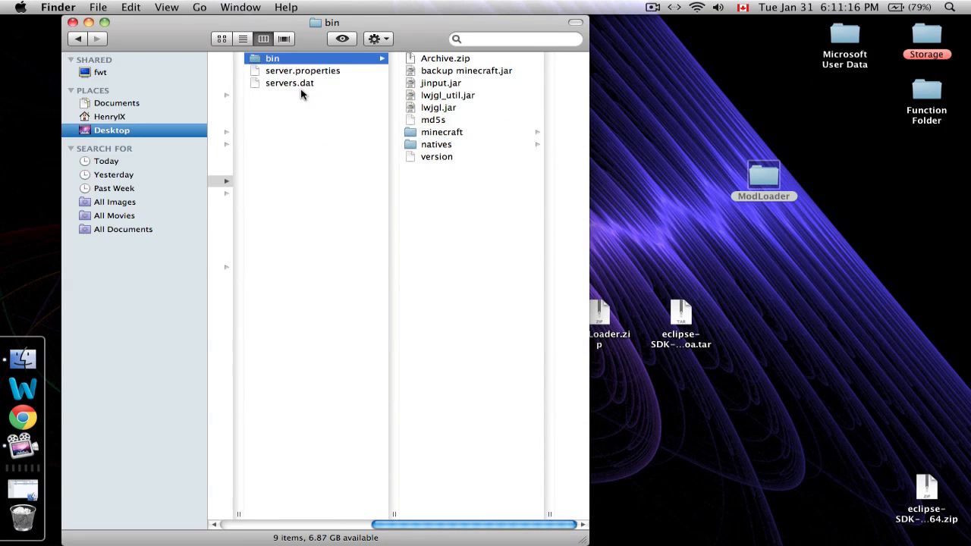
{"action": "scroll", "coordinate": [303, 129], "scroll_direction": "left", "scroll_amount": 5}
{"action": "scroll", "coordinate": [420, 135], "scroll_direction": "right", "scroll_amount": 5}
{"action": "left_click", "coordinate": [446, 61]}
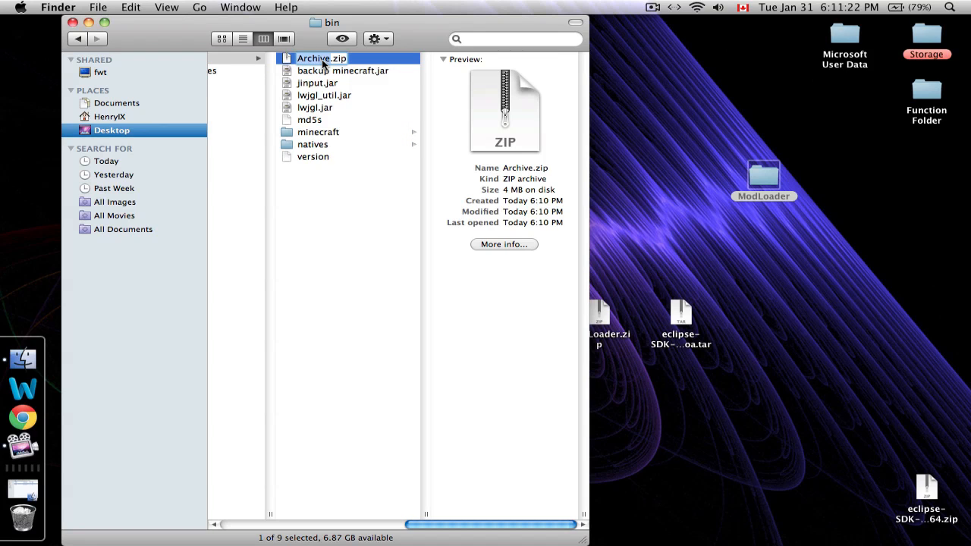
{"action": "type", "text": "minecraft.ja"}
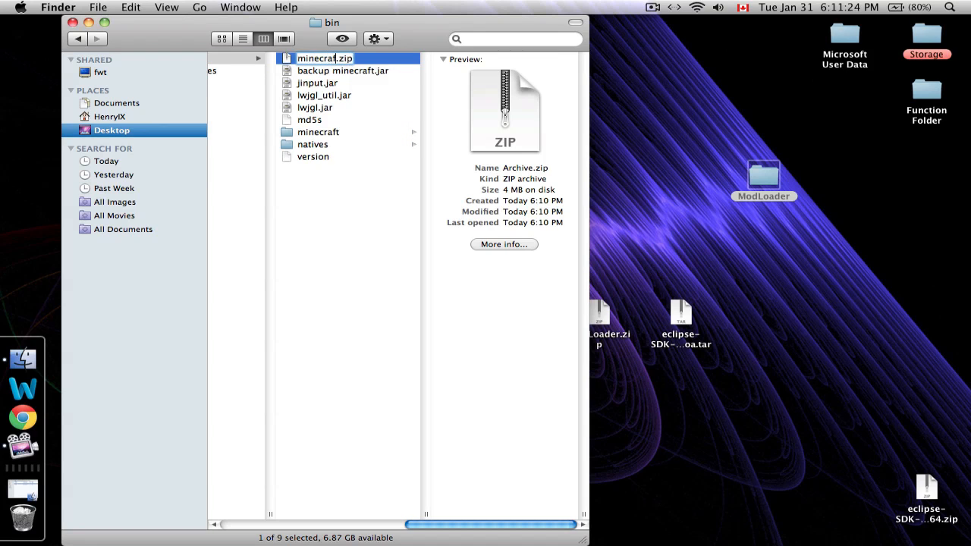
{"action": "type", "text": "r"}
{"action": "key", "text": "Delete"}
{"action": "key", "text": "Delete"}
{"action": "key", "text": "Delete"}
{"action": "key", "text": "Delete"}
{"action": "key", "text": "Return"}
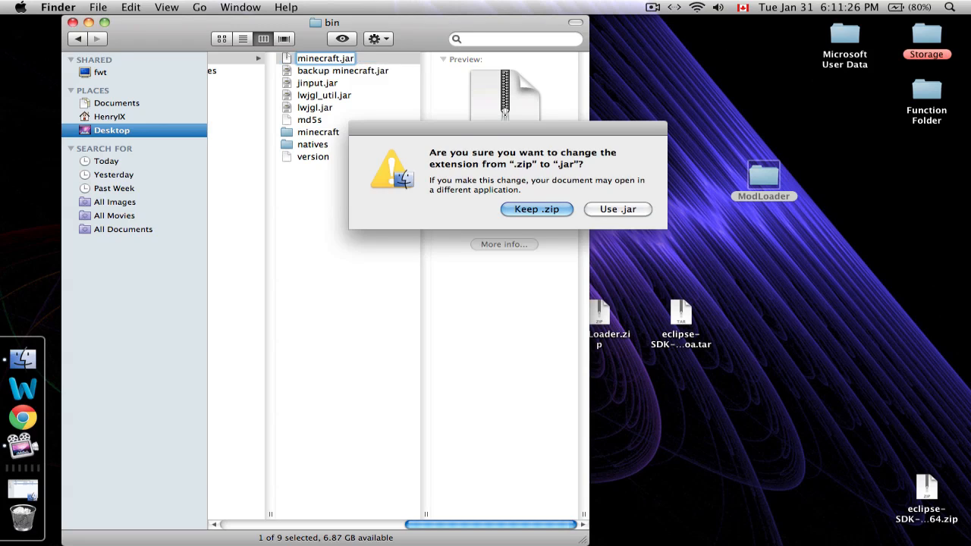
{"action": "left_click", "coordinate": [632, 212]}
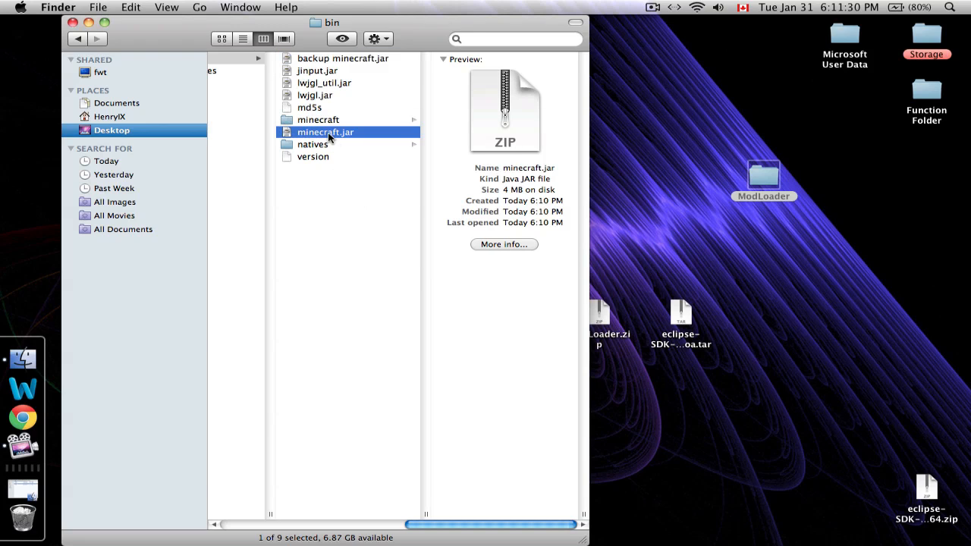
- Review the bin folder's contents and the preview details of the new minecraft.jar
{"action": "scroll", "coordinate": [367, 195], "scroll_direction": "left", "scroll_amount": 5}
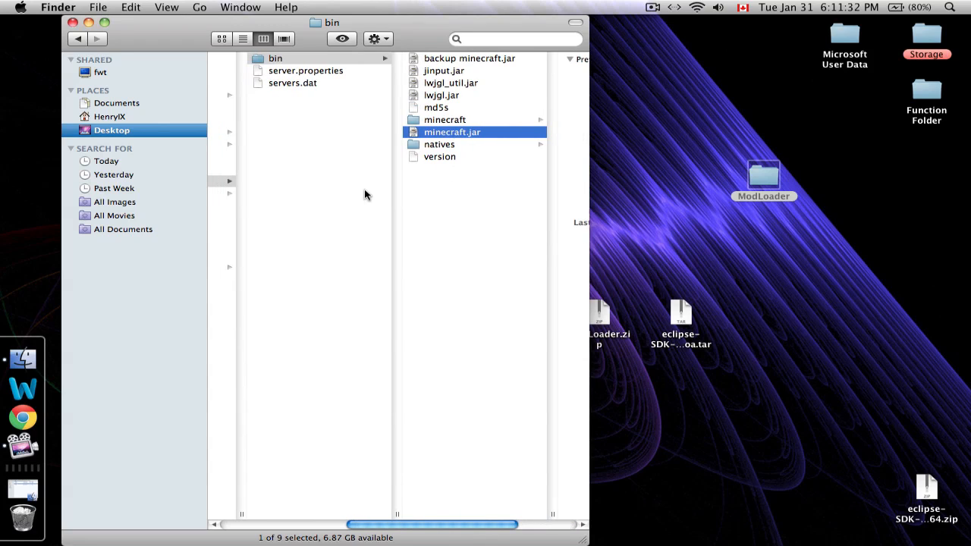
{"action": "left_click", "coordinate": [274, 60]}
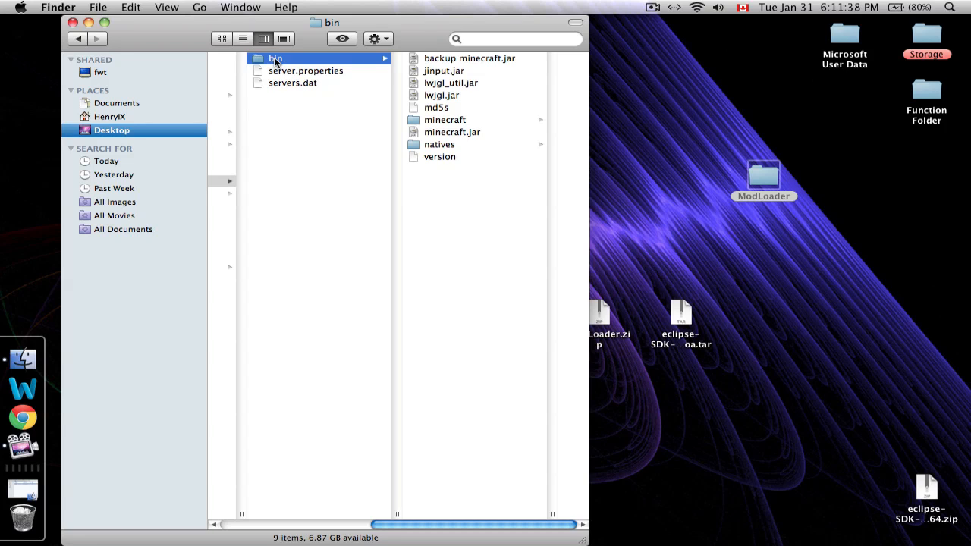
{"action": "left_click", "coordinate": [448, 133]}
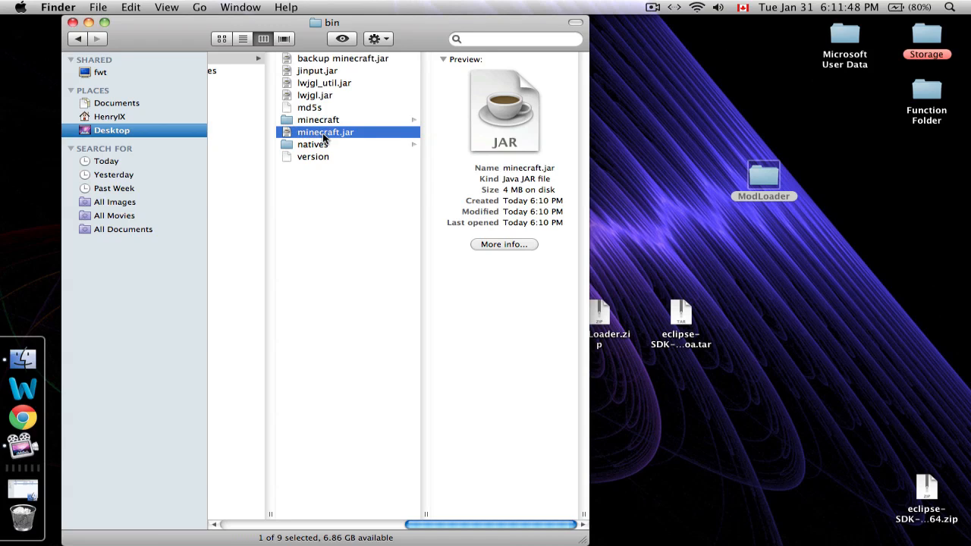
- Look through the class files in the extracted minecraft folder and compare the details of minecraft.jar and backup minecraft.jar
{"action": "left_click", "coordinate": [311, 123]}
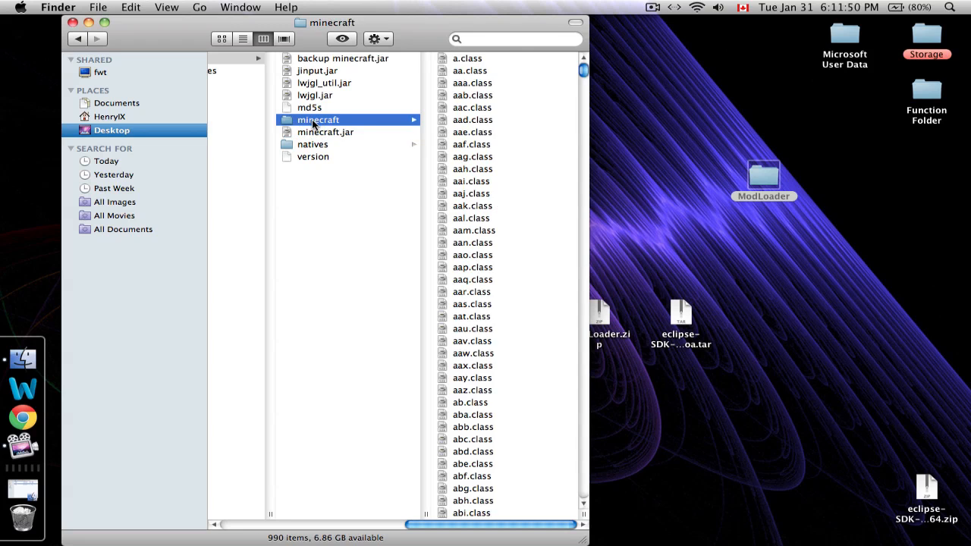
{"action": "scroll", "coordinate": [469, 189], "scroll_direction": "down", "scroll_amount": 20}
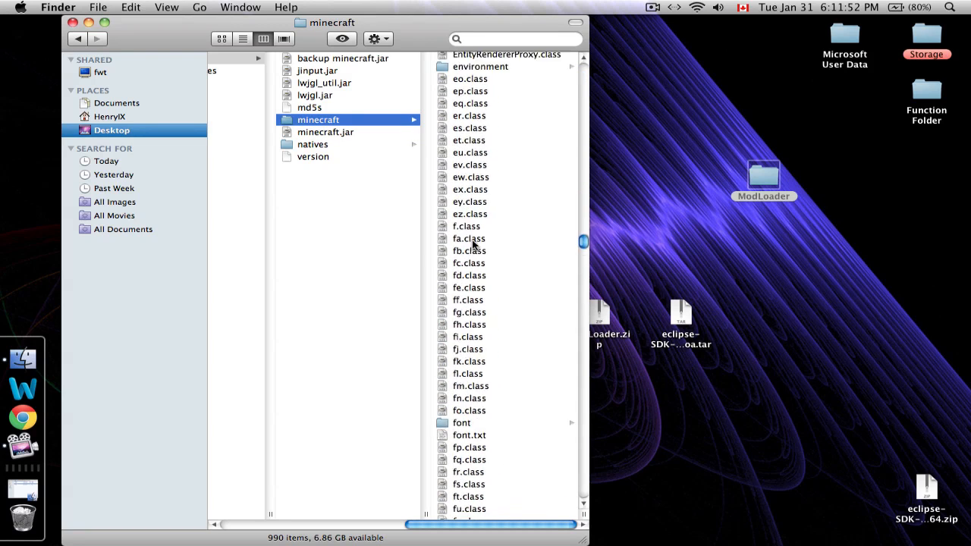
{"action": "scroll", "coordinate": [471, 243], "scroll_direction": "down", "scroll_amount": 5}
{"action": "scroll", "coordinate": [472, 243], "scroll_direction": "up", "scroll_amount": 20}
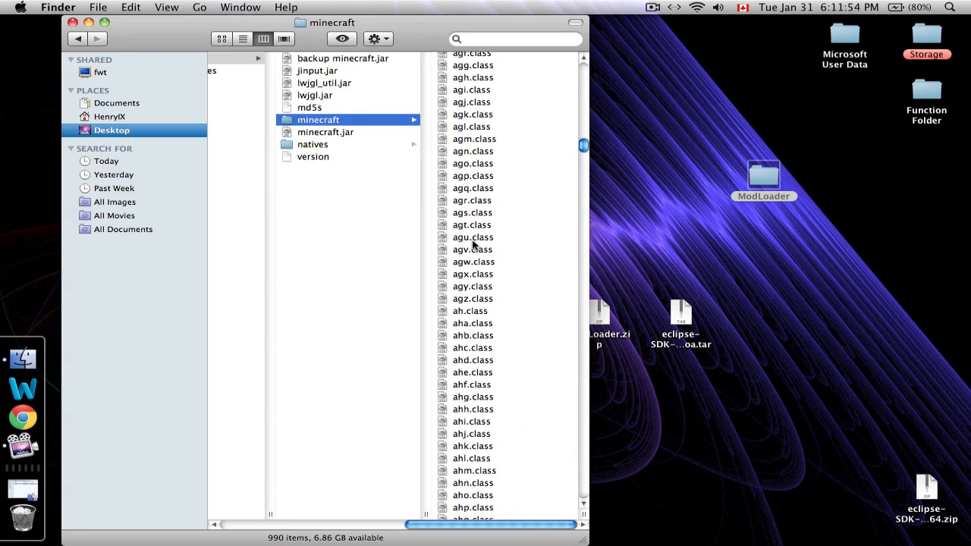
{"action": "scroll", "coordinate": [472, 242], "scroll_direction": "up", "scroll_amount": 12}
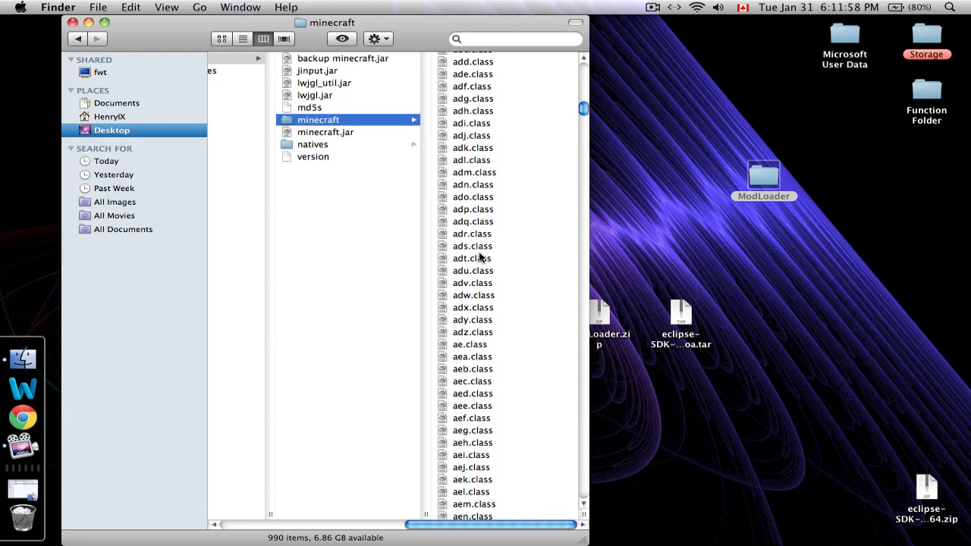
{"action": "scroll", "coordinate": [474, 222], "scroll_direction": "up", "scroll_amount": 15}
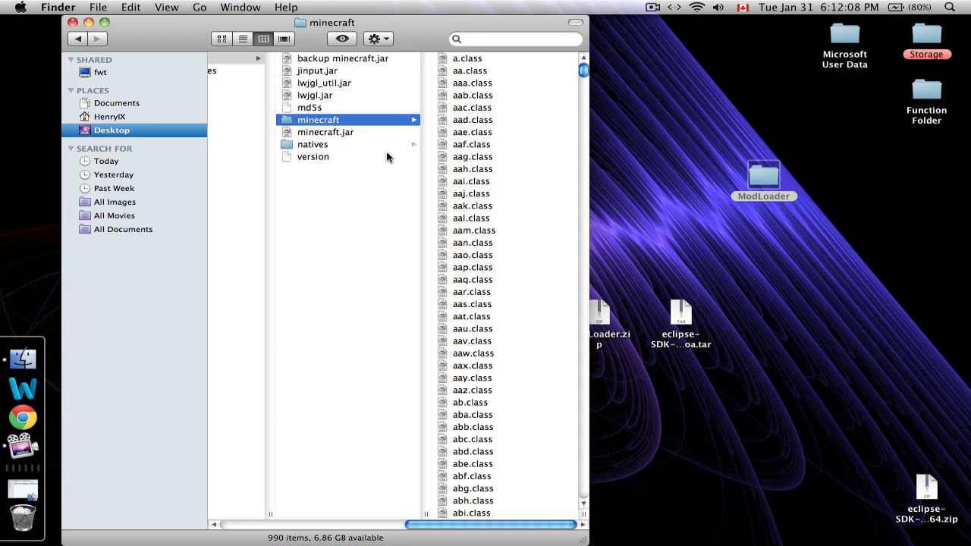
{"action": "left_click", "coordinate": [327, 135]}
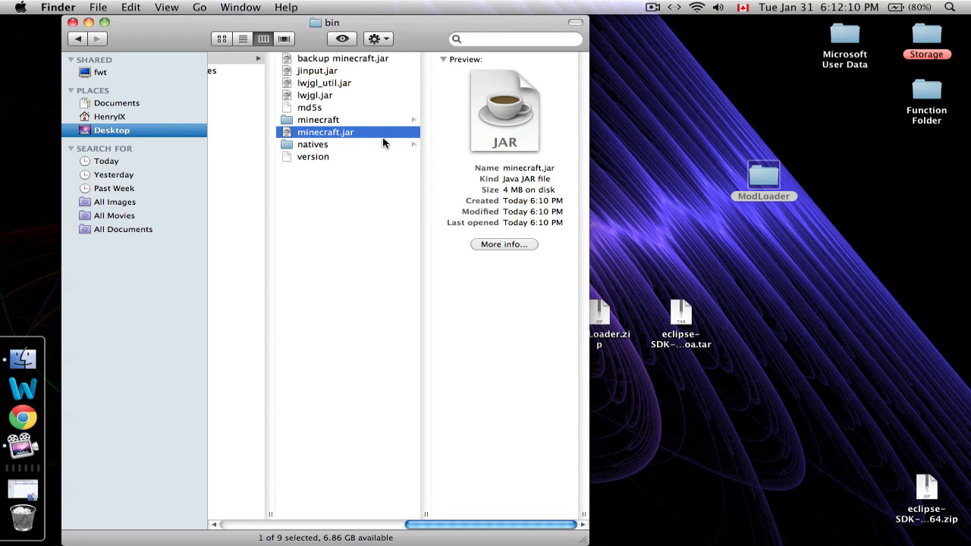
{"action": "left_click", "coordinate": [365, 61]}
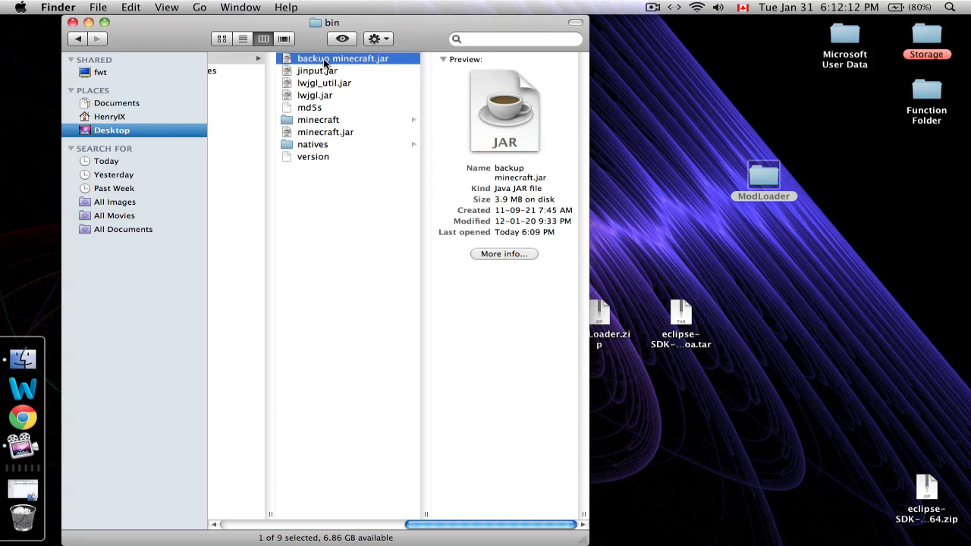
{"action": "scroll", "coordinate": [376, 167], "scroll_direction": "left", "scroll_amount": 3}
{"action": "left_click", "coordinate": [416, 135]}
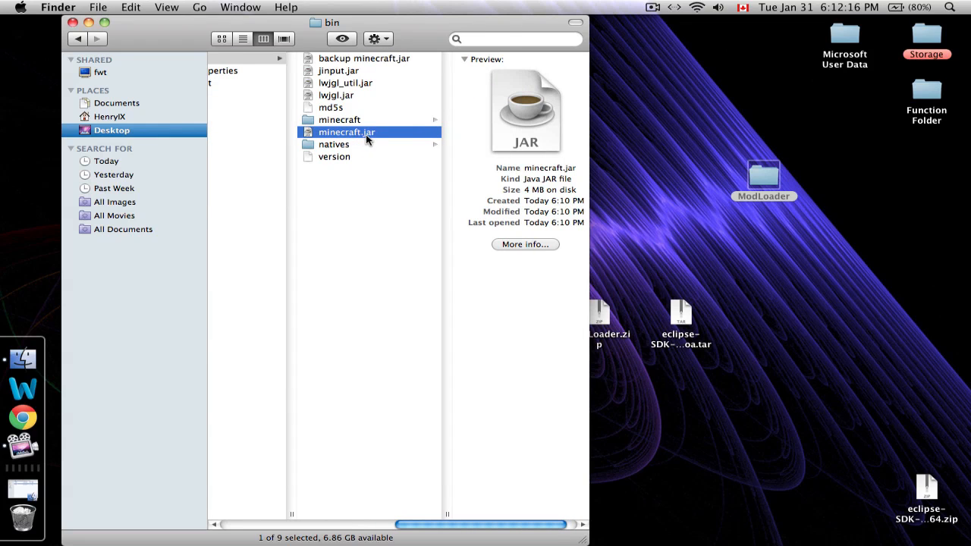
- Trace the folder path from mcp56 through jars and bin to the class files in the minecraft folder
{"action": "scroll", "coordinate": [367, 133], "scroll_direction": "left", "scroll_amount": 8}
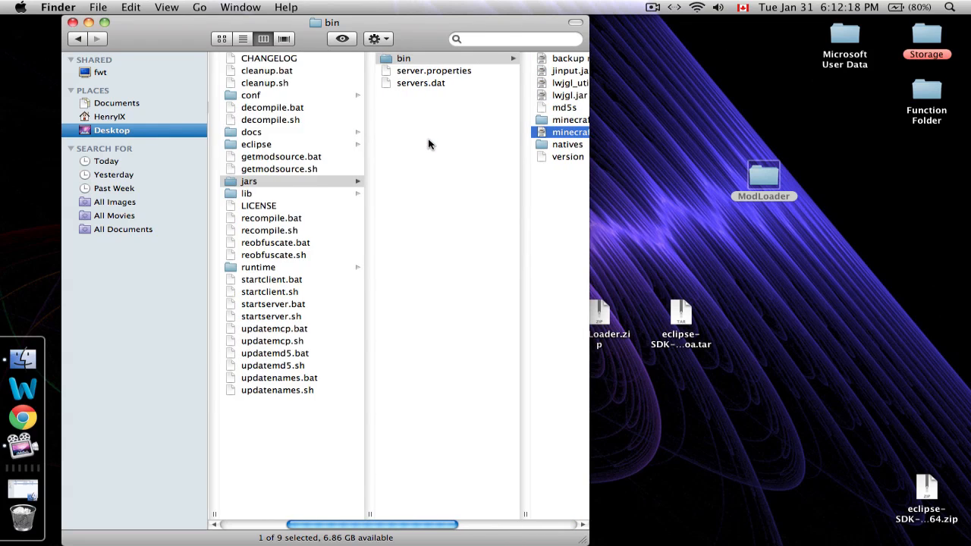
{"action": "scroll", "coordinate": [428, 144], "scroll_direction": "left", "scroll_amount": 3}
{"action": "left_click", "coordinate": [371, 183]}
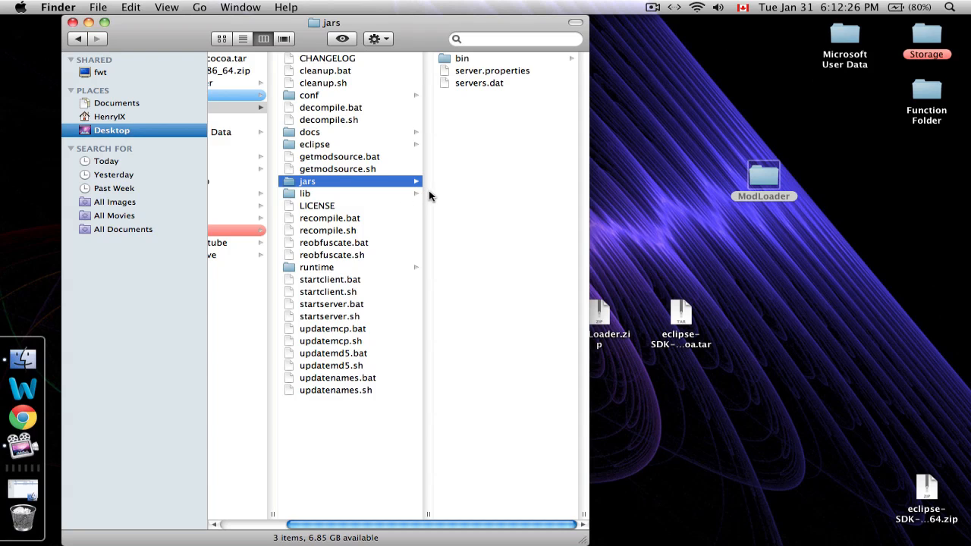
{"action": "left_click", "coordinate": [456, 59]}
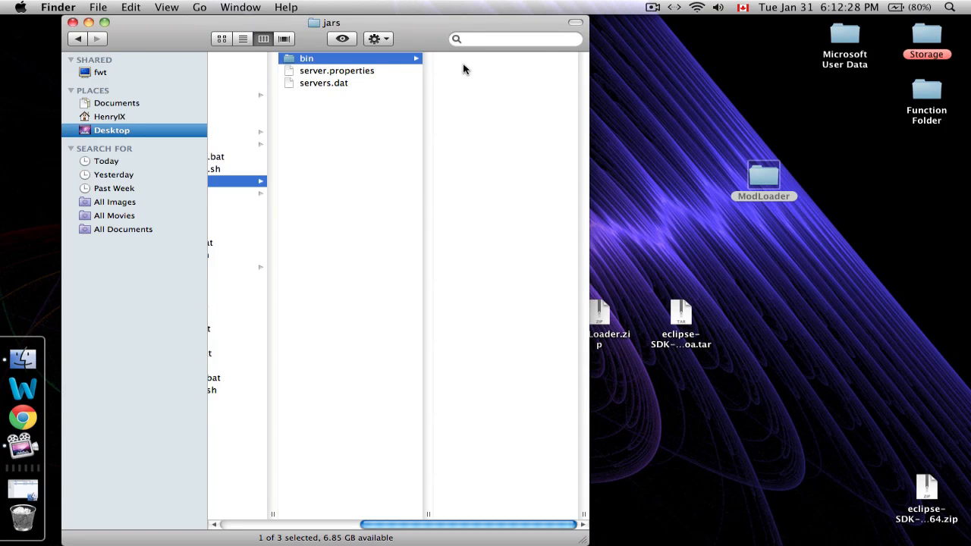
{"action": "left_click", "coordinate": [466, 59]}
{"action": "left_click", "coordinate": [345, 121]}
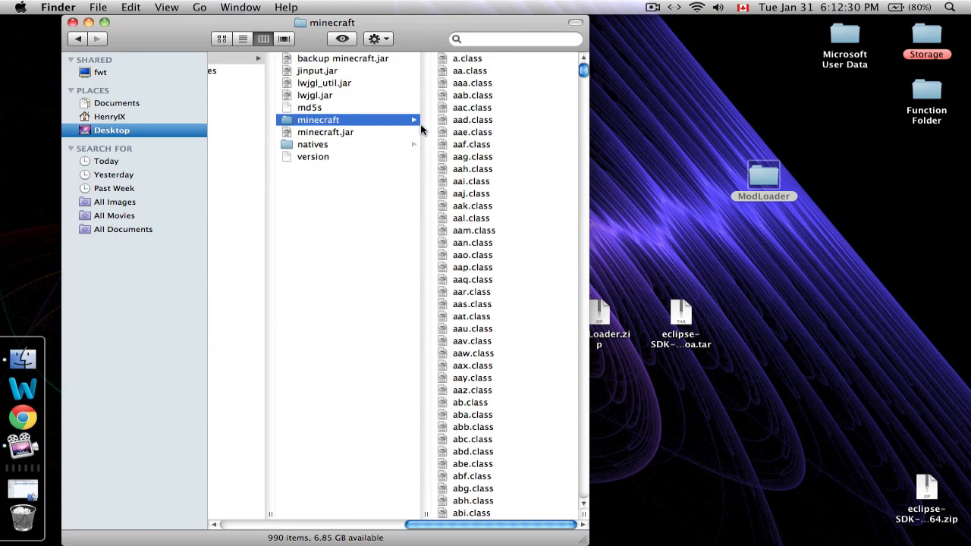
{"action": "left_click", "coordinate": [475, 134]}
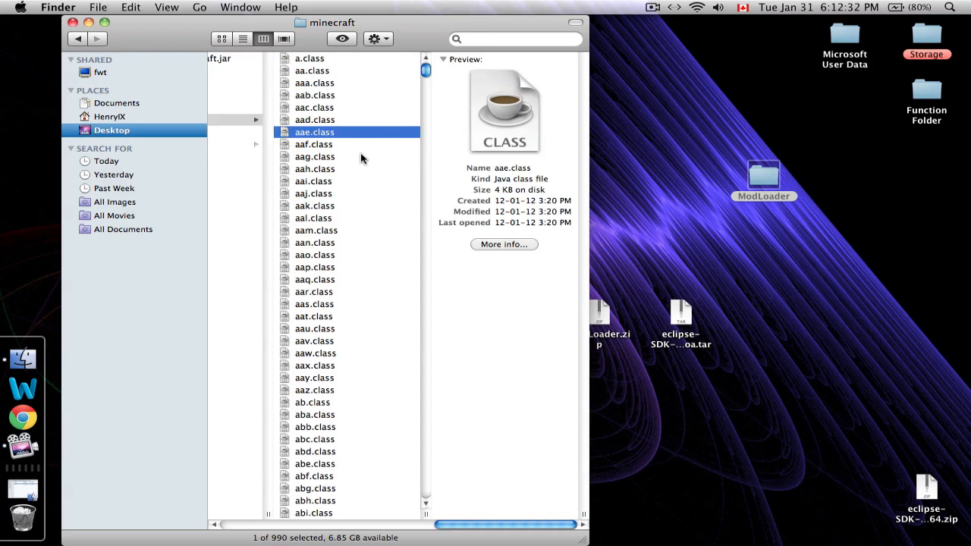
{"action": "scroll", "coordinate": [365, 156], "scroll_direction": "left", "scroll_amount": 5}
{"action": "scroll", "coordinate": [403, 195], "scroll_direction": "left", "scroll_amount": 5}
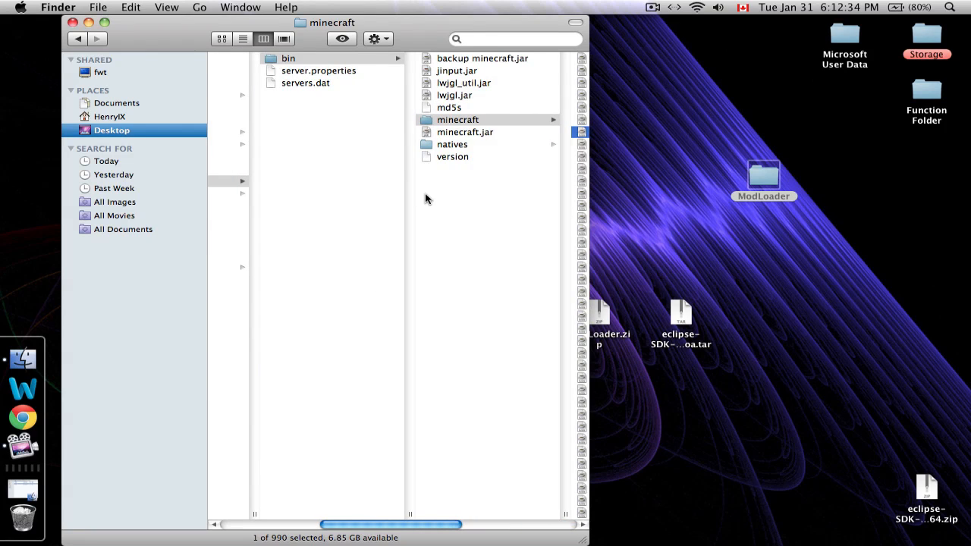
- Return to the mcp56 folder and compare decompile.bat with decompile.sh, leaving decompile.sh selected
{"action": "key", "text": "Left"}
{"action": "key", "text": "Left"}
{"action": "key", "text": "Left"}
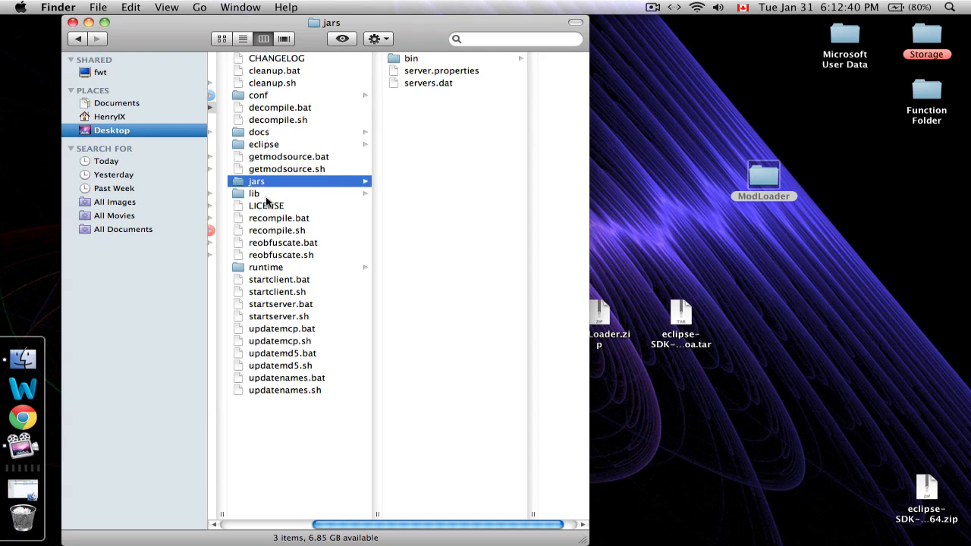
{"action": "left_click", "coordinate": [267, 121]}
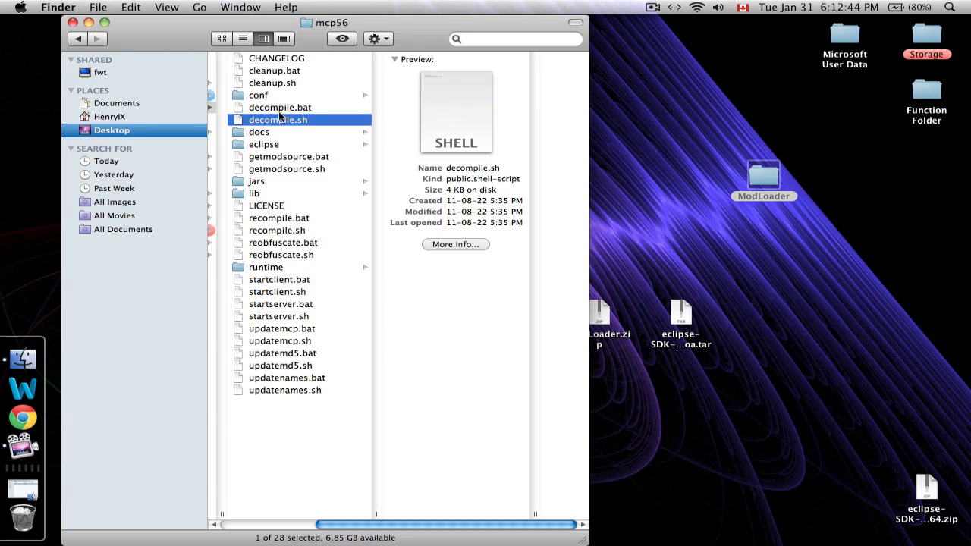
{"action": "left_click", "coordinate": [282, 107]}
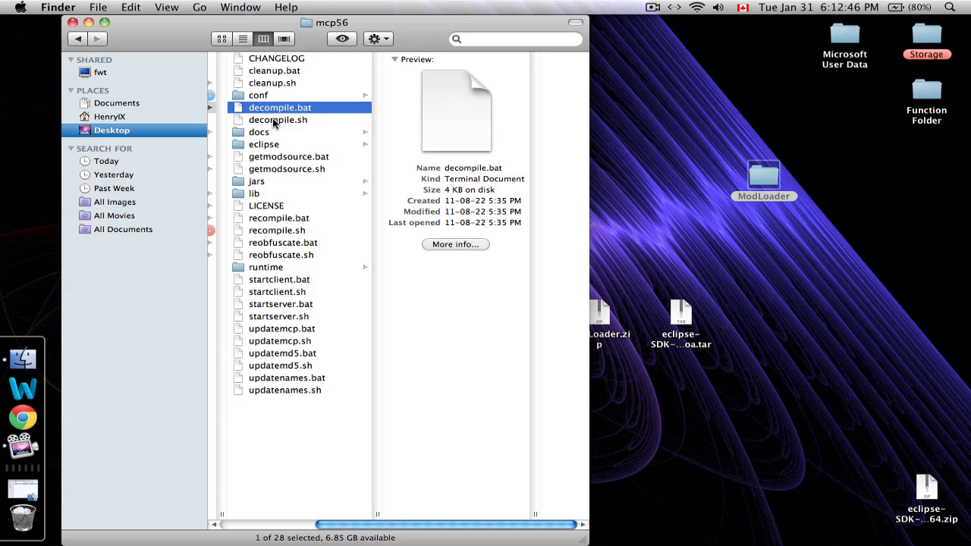
{"action": "left_click", "coordinate": [275, 122]}
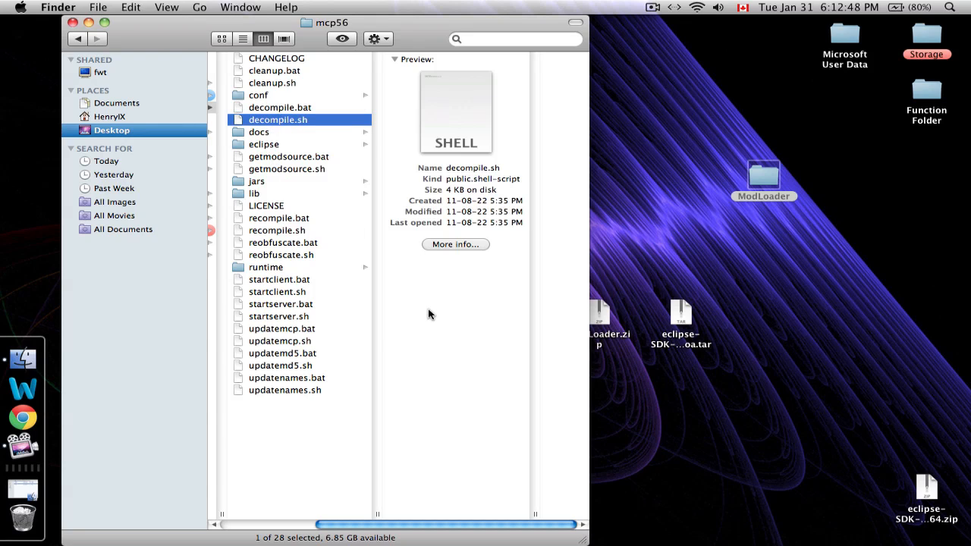
- Find and open Terminal with Spotlight, and place its window beside the mcp56 Finder window
{"action": "key", "text": "super+space"}
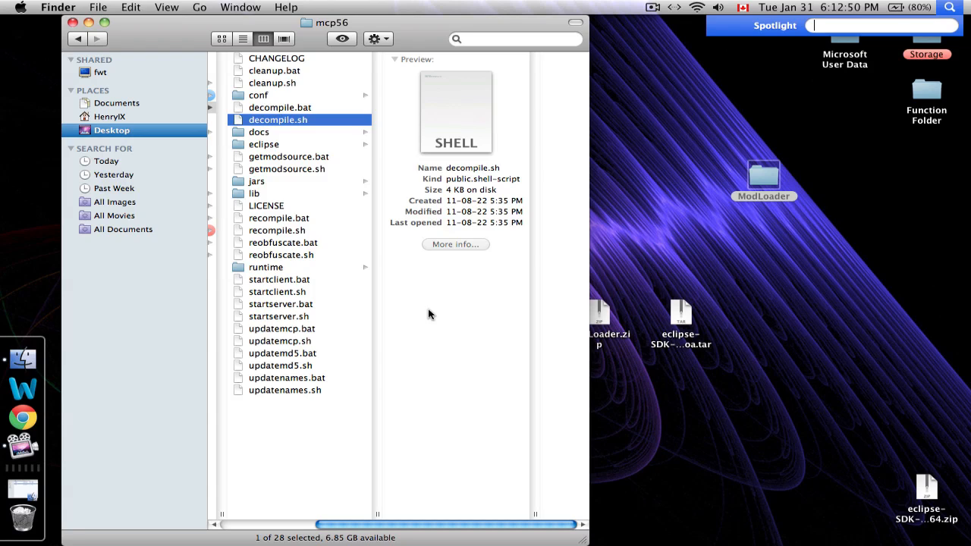
{"action": "key", "text": "Escape"}
{"action": "key", "text": "super+space"}
{"action": "type", "text": "terminal"}
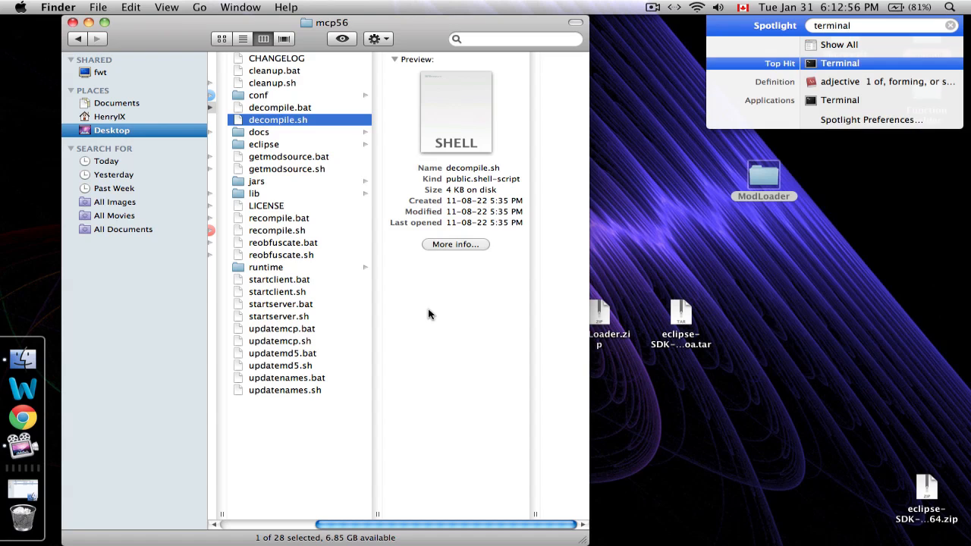
{"action": "key", "text": "Return"}
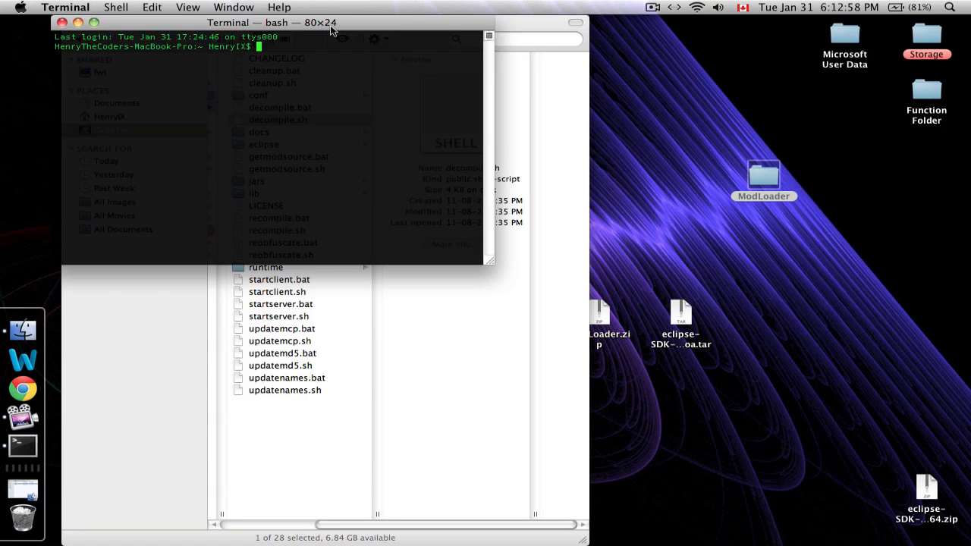
{"action": "left_click_drag", "start_coordinate": [315, 26], "coordinate": [792, 33]}
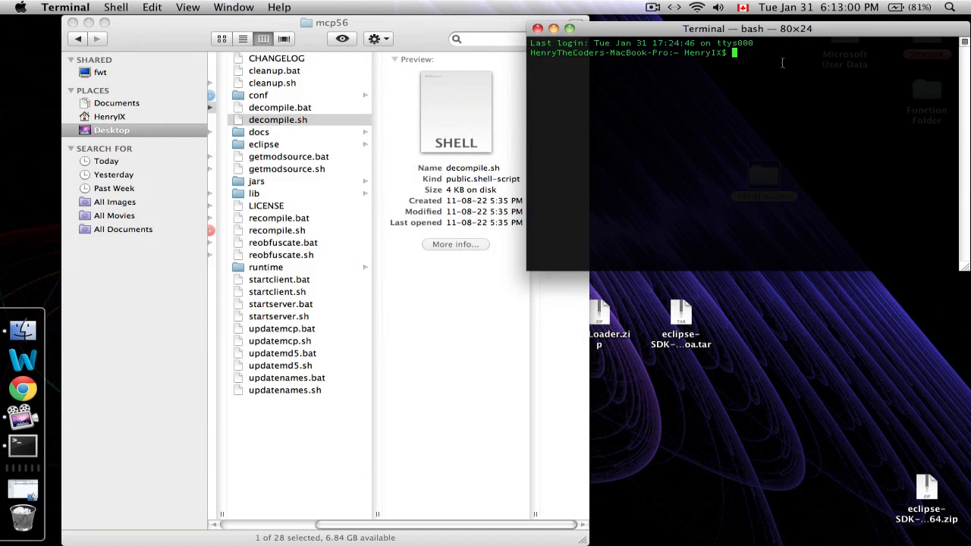
- Change Terminal's working directory to the mcp56 folder on the Desktop with the cd command
{"action": "type", "text": "cd"}
{"action": "scroll", "coordinate": [315, 73], "scroll_direction": "left", "scroll_amount": 5}
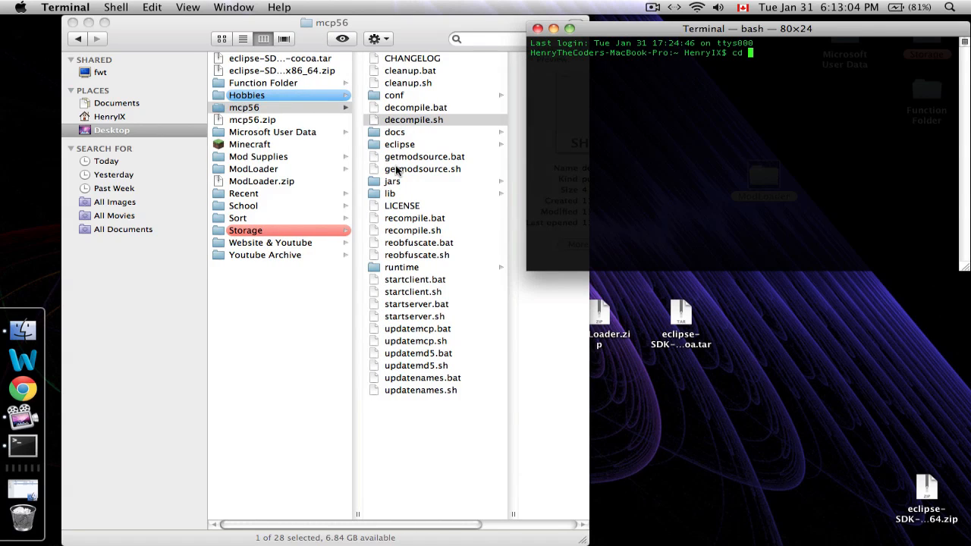
{"action": "left_click", "coordinate": [254, 113]}
{"action": "left_click_drag", "start_coordinate": [254, 112], "coordinate": [825, 94]}
{"action": "key", "text": "Return"}
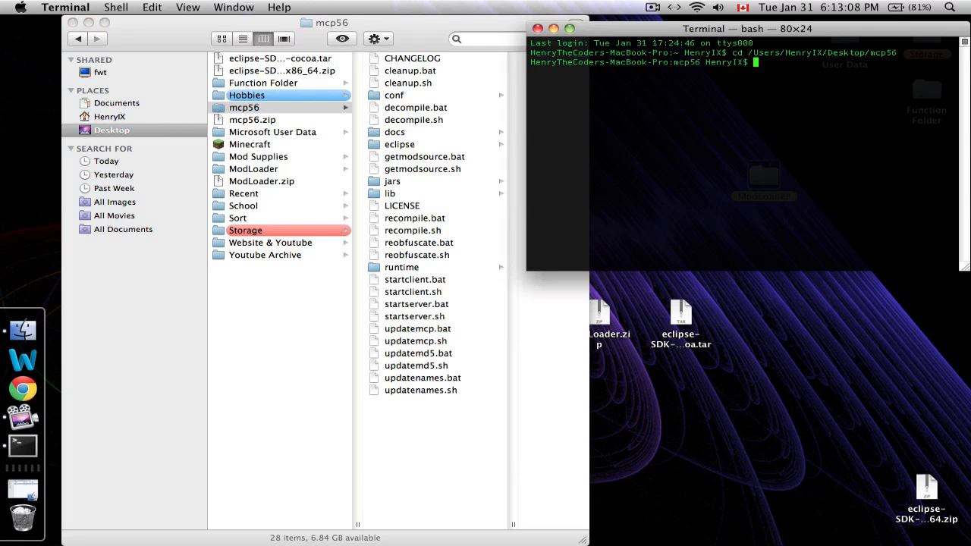
{"action": "left_click_drag", "start_coordinate": [757, 27], "coordinate": [756, 20]}
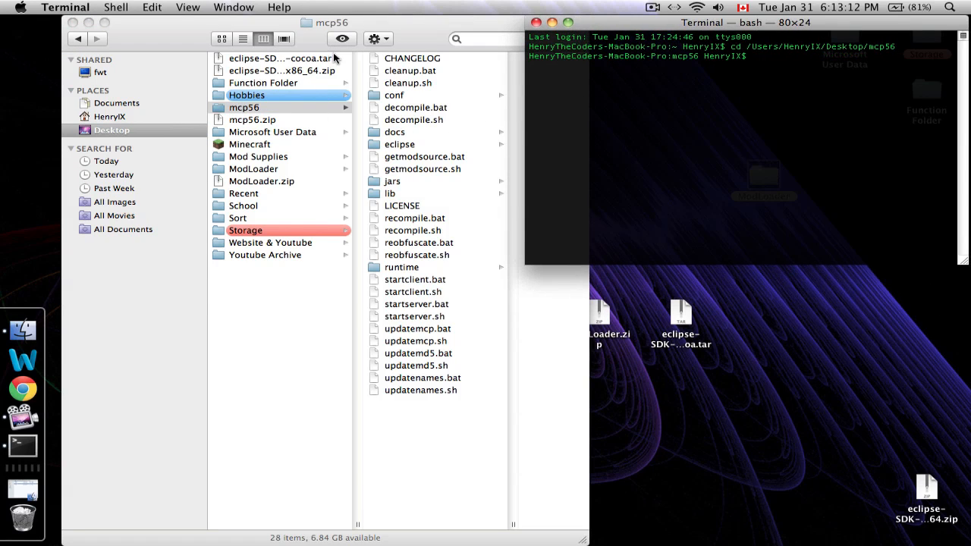
- Run decompile.sh from the mcp56 folder with bash in Terminal, inserting the script's full path from Finder
{"action": "left_click", "coordinate": [364, 30]}
{"action": "left_click", "coordinate": [887, 116]}
{"action": "type", "text": "bash decompile.s"}
{"action": "key", "text": "BackSpace"}
{"action": "key", "text": "BackSpace"}
{"action": "key", "text": "BackSpace"}
{"action": "key", "text": "BackSpace"}
{"action": "key", "text": "BackSpace"}
{"action": "key", "text": "BackSpace"}
{"action": "key", "text": "BackSpace"}
{"action": "key", "text": "BackSpace"}
{"action": "key", "text": "BackSpace"}
{"action": "key", "text": "BackSpace"}
{"action": "key", "text": "BackSpace"}
{"action": "key", "text": "BackSpace"}
{"action": "left_click", "coordinate": [429, 179]}
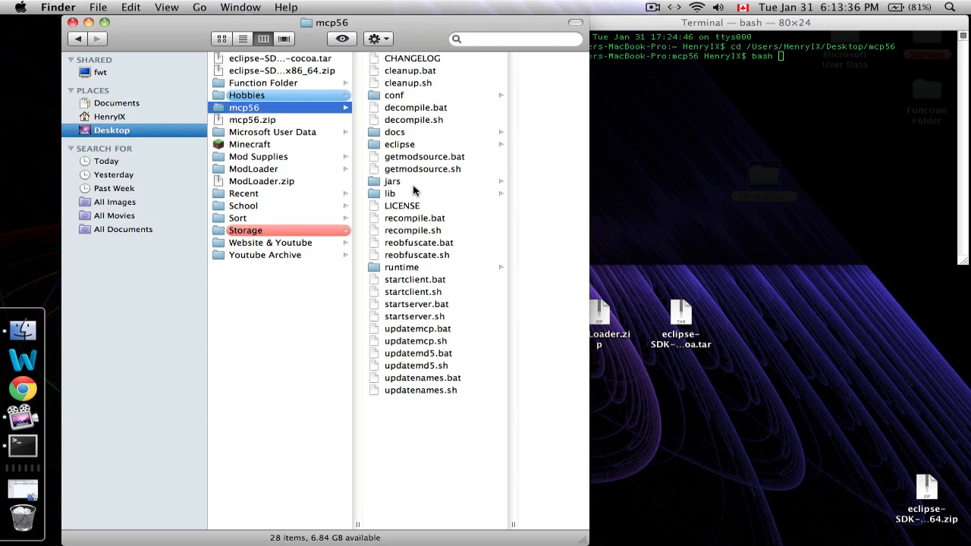
{"action": "left_click", "coordinate": [414, 120]}
{"action": "left_click_drag", "start_coordinate": [414, 122], "coordinate": [742, 129]}
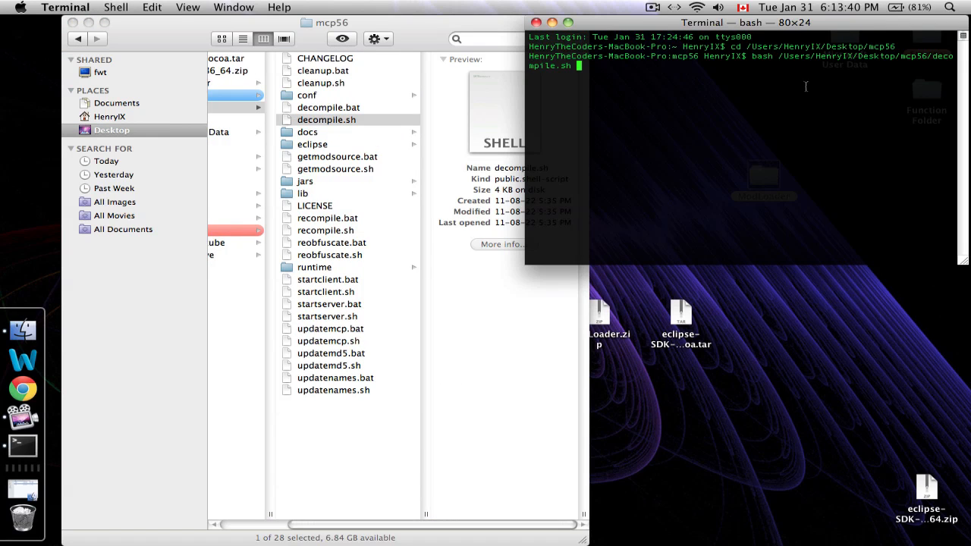
{"action": "key", "text": "Return"}
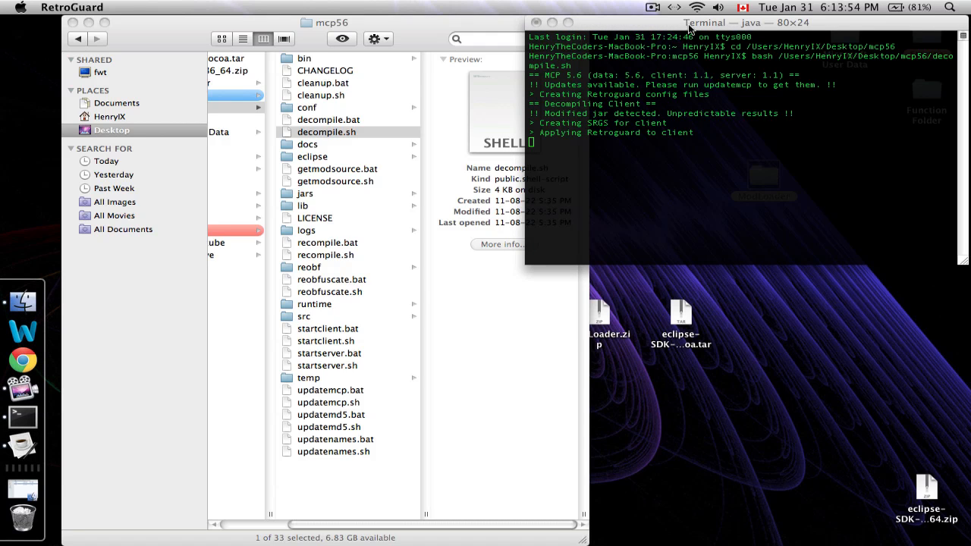
- Enlarge the Terminal window to nearly fill the screen and review the decompile output, including its update notice
{"action": "left_click_drag", "start_coordinate": [689, 25], "coordinate": [245, 25]}
{"action": "left_click_drag", "start_coordinate": [521, 264], "coordinate": [967, 540]}
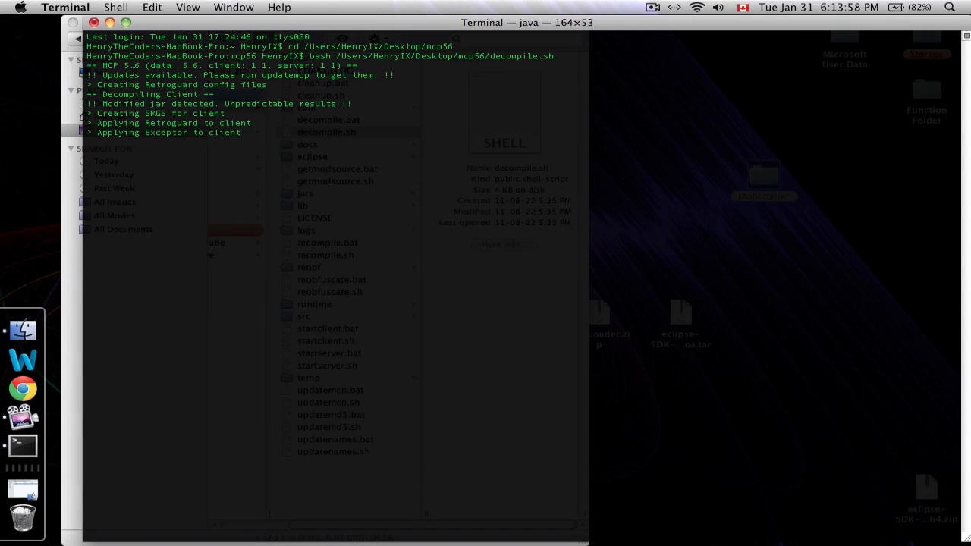
{"action": "triple_click", "coordinate": [95, 76]}
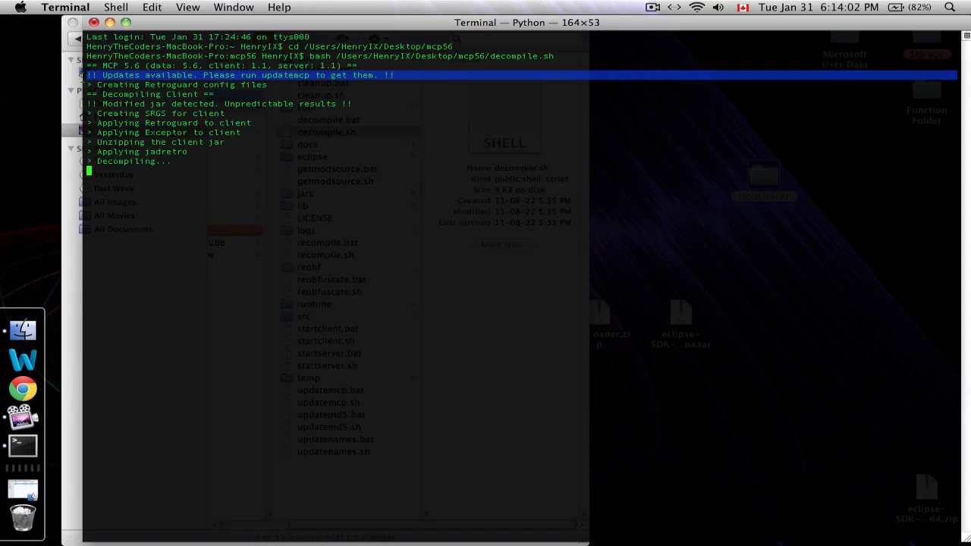
{"action": "left_click", "coordinate": [312, 133]}
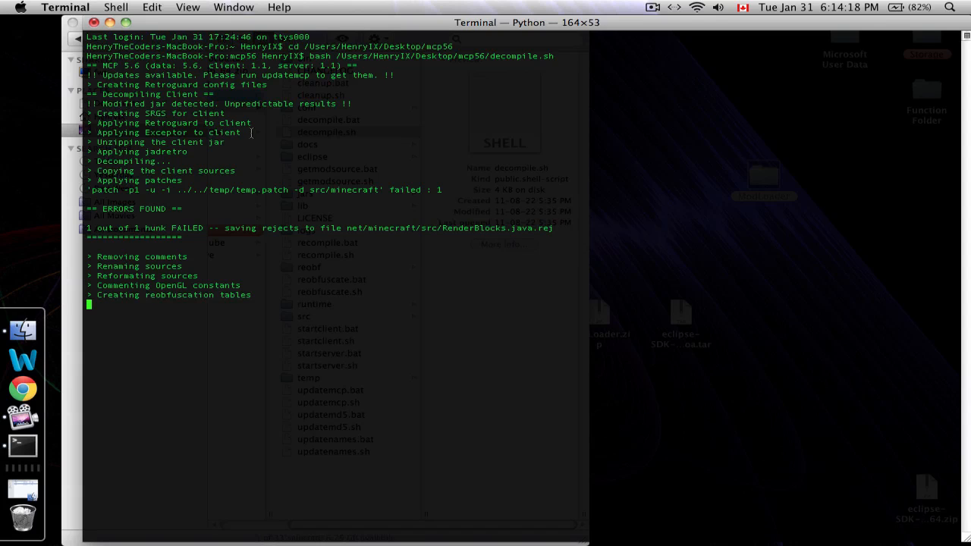
- Switch to Finder and look through the class files in the minecraft folder inside jars and bin
{"action": "left_click", "coordinate": [74, 306]}
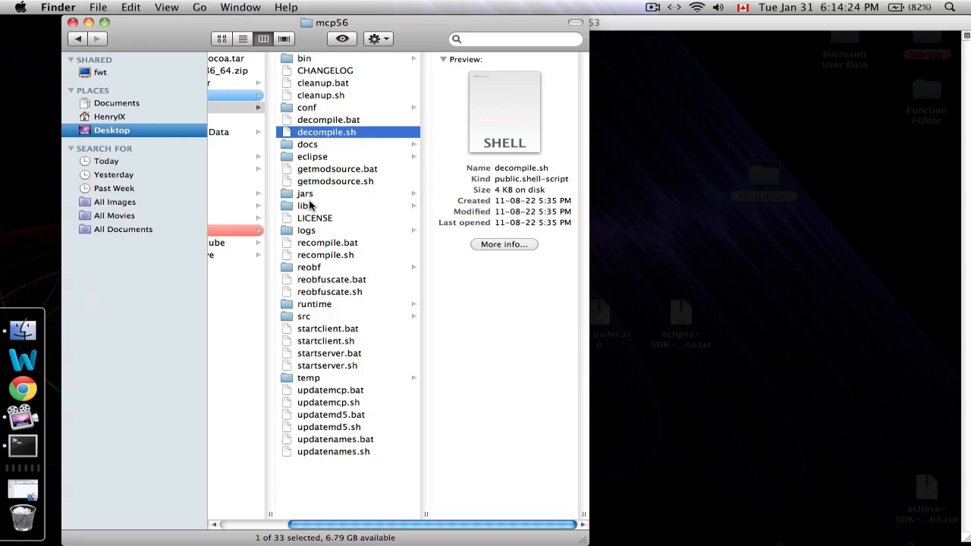
{"action": "left_click", "coordinate": [311, 195]}
{"action": "key", "text": "Right"}
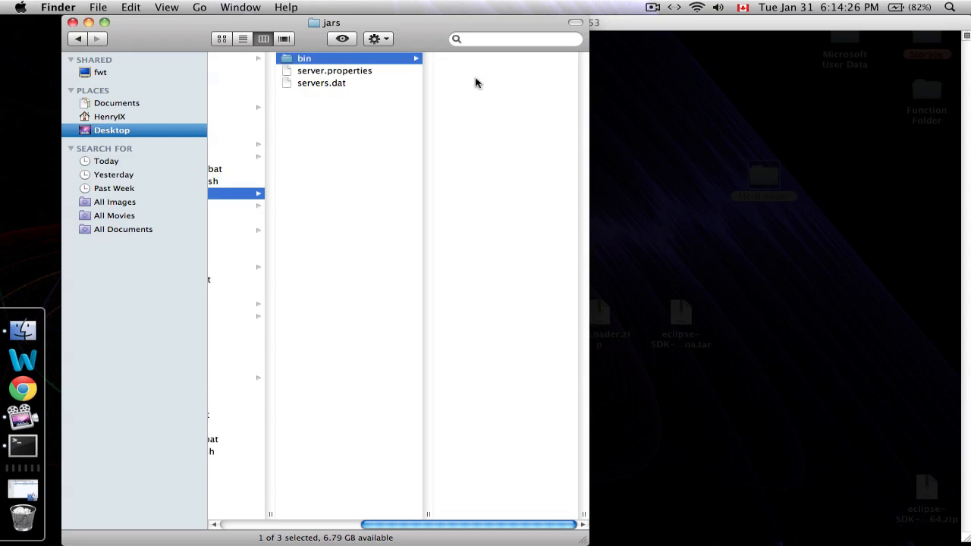
{"action": "left_click", "coordinate": [460, 120]}
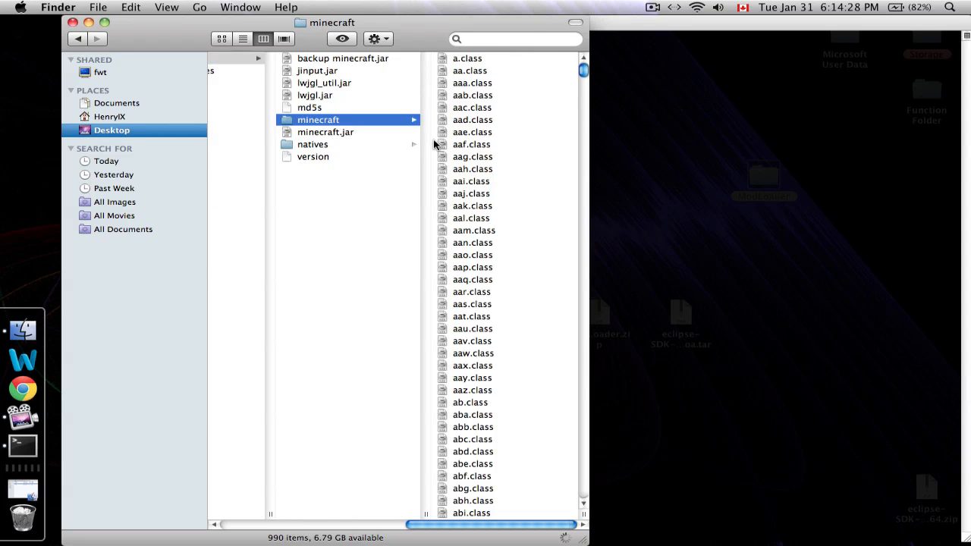
{"action": "left_click", "coordinate": [485, 95]}
{"action": "scroll", "coordinate": [298, 141], "scroll_direction": "down", "scroll_amount": 3}
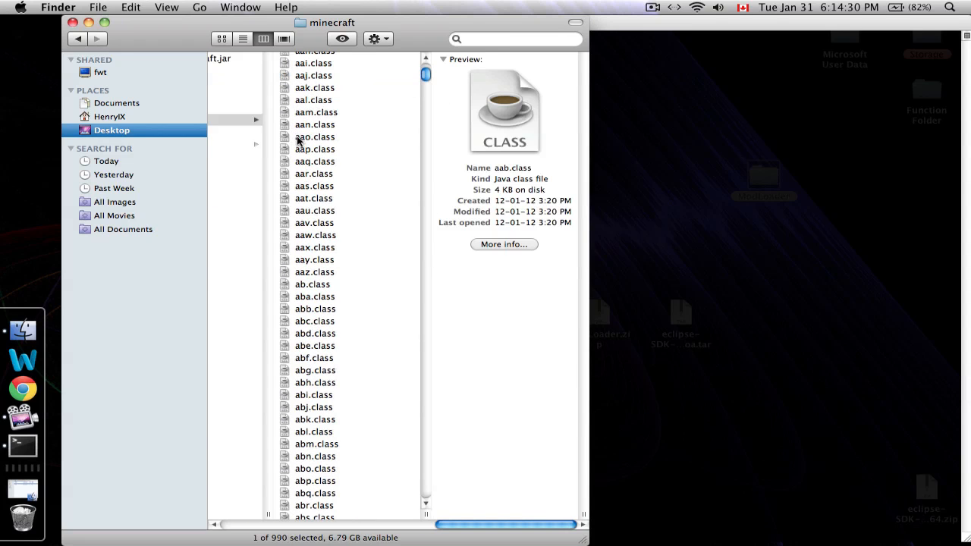
- Look further down the list of class files in the minecraft folder
{"action": "scroll", "coordinate": [311, 232], "scroll_direction": "down", "scroll_amount": 1}
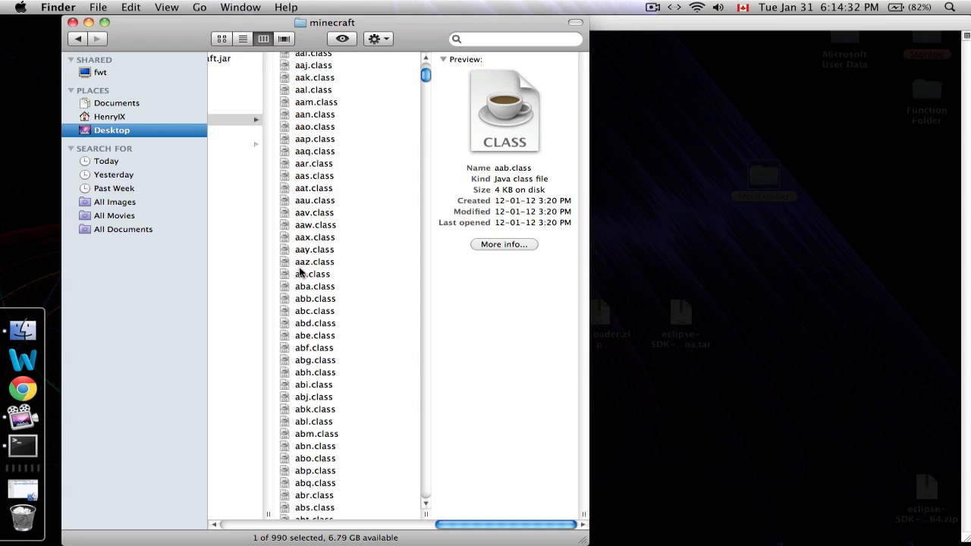
{"action": "scroll", "coordinate": [300, 273], "scroll_direction": "down", "scroll_amount": 10}
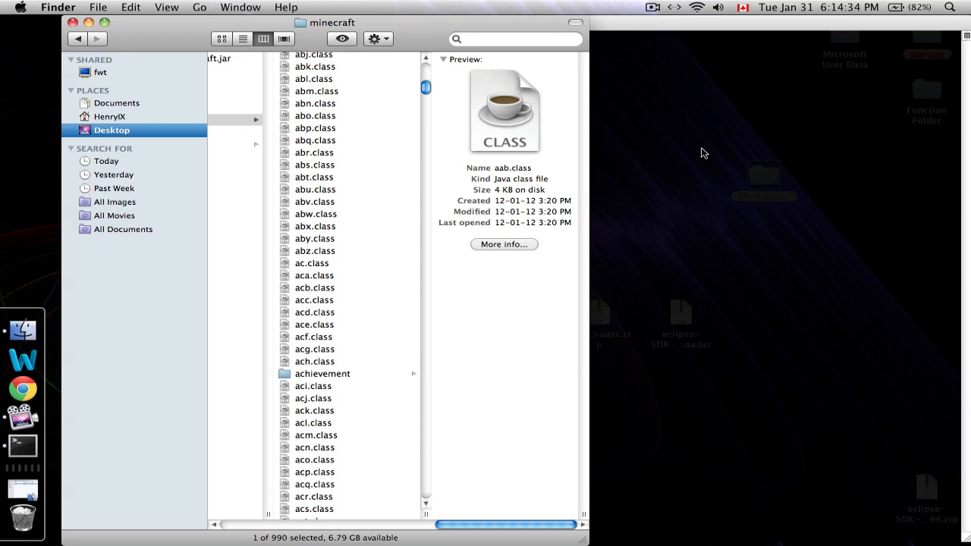
- Switch to Terminal, highlight the failed RenderBlocks hunk and missing server jar lines in the decompile output, and minimize the window
{"action": "key", "text": "super+Tab"}
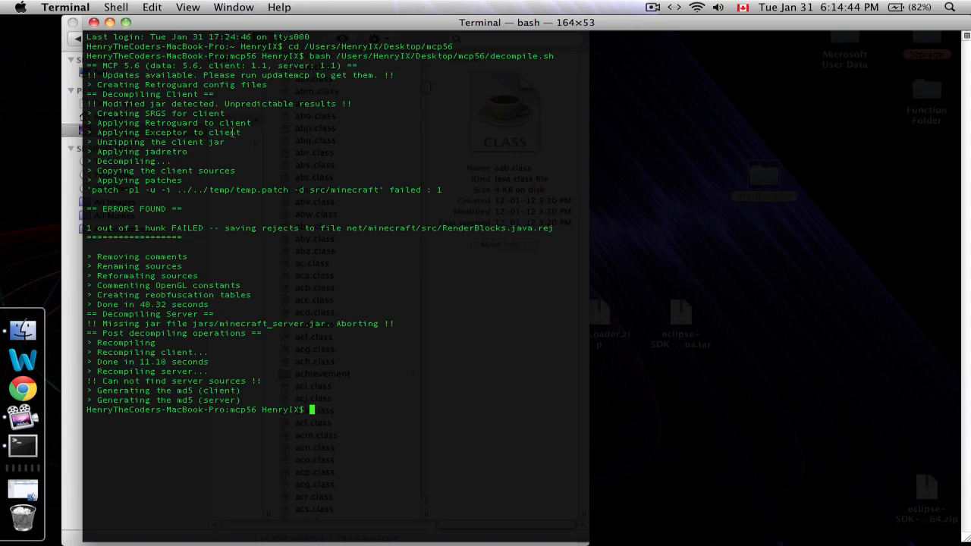
{"action": "left_click_drag", "start_coordinate": [86, 227], "coordinate": [553, 228]}
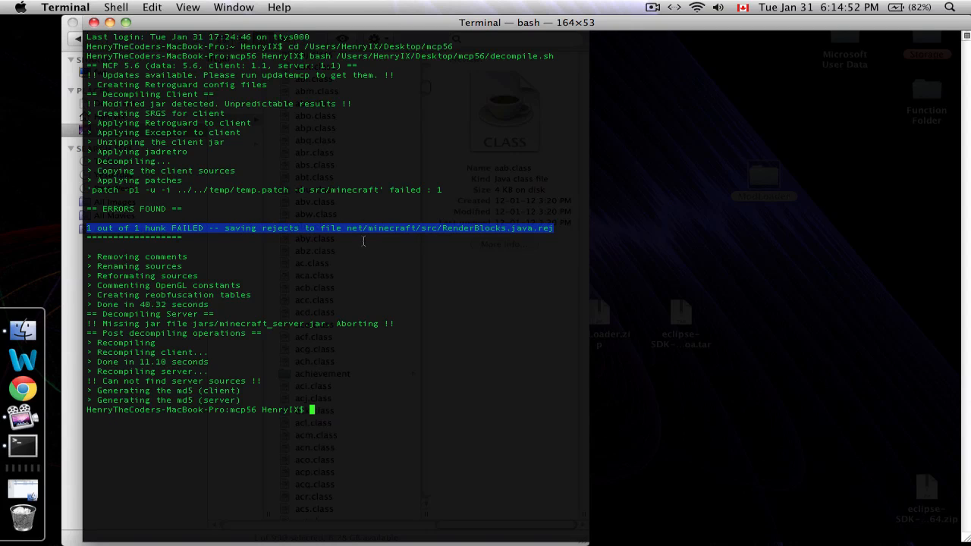
{"action": "left_click_drag", "start_coordinate": [406, 323], "coordinate": [88, 323]}
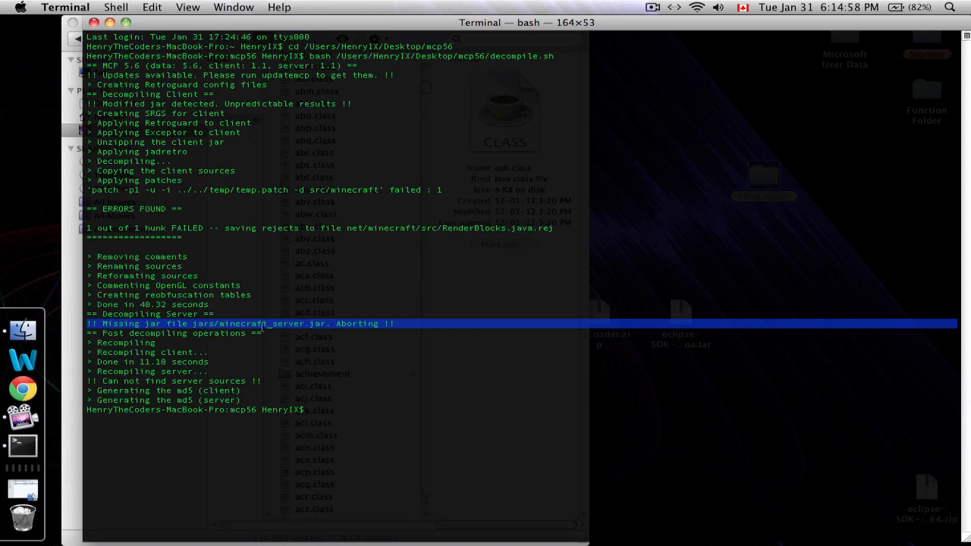
{"action": "left_click", "coordinate": [311, 330]}
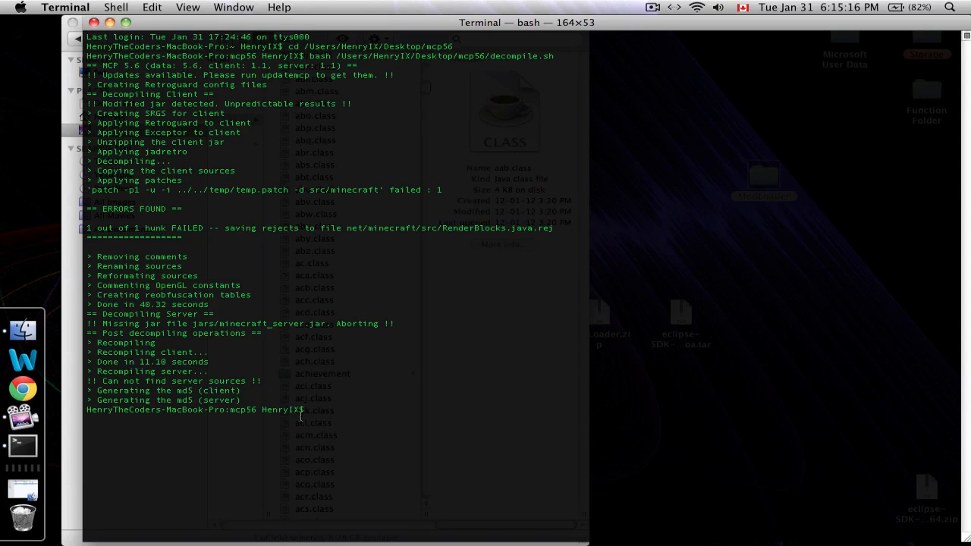
{"action": "left_click_drag", "start_coordinate": [140, 304], "coordinate": [156, 307]}
{"action": "left_click", "coordinate": [229, 315]}
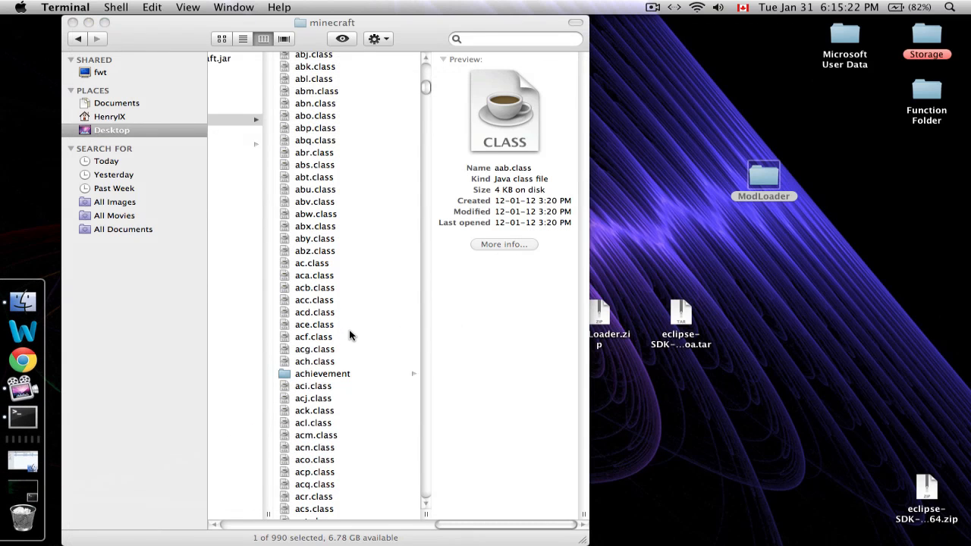
- Switch to Finder and widen its window to the screen edge so the mcp56 folder's contents are in view
{"action": "left_click", "coordinate": [430, 278]}
{"action": "scroll", "coordinate": [428, 276], "scroll_direction": "left", "scroll_amount": 10}
{"action": "left_click_drag", "start_coordinate": [583, 540], "coordinate": [965, 537]}
{"action": "scroll", "coordinate": [571, 146], "scroll_direction": "left", "scroll_amount": 2}
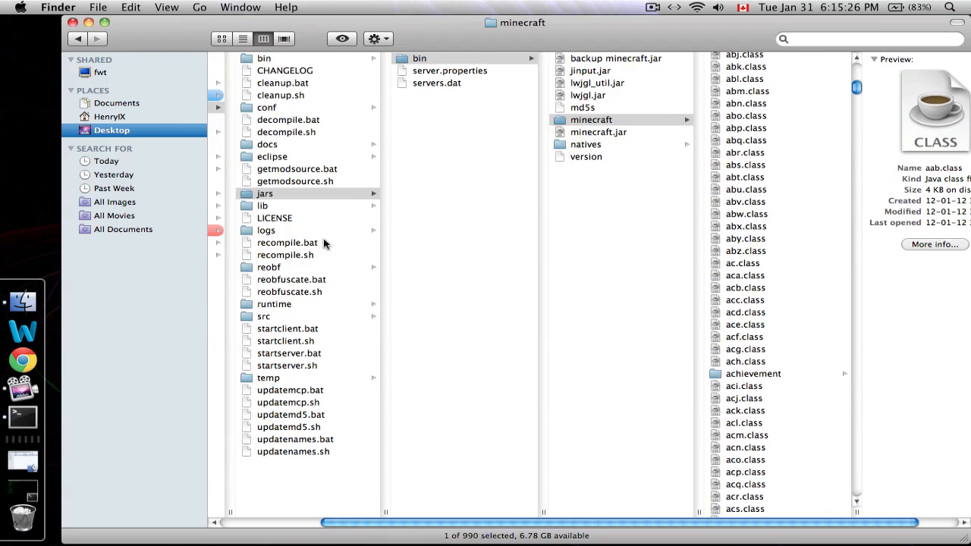
- Open mcp56's src folder and go down through minecraft, net and minecraft to the inner src folder
{"action": "left_click", "coordinate": [263, 318]}
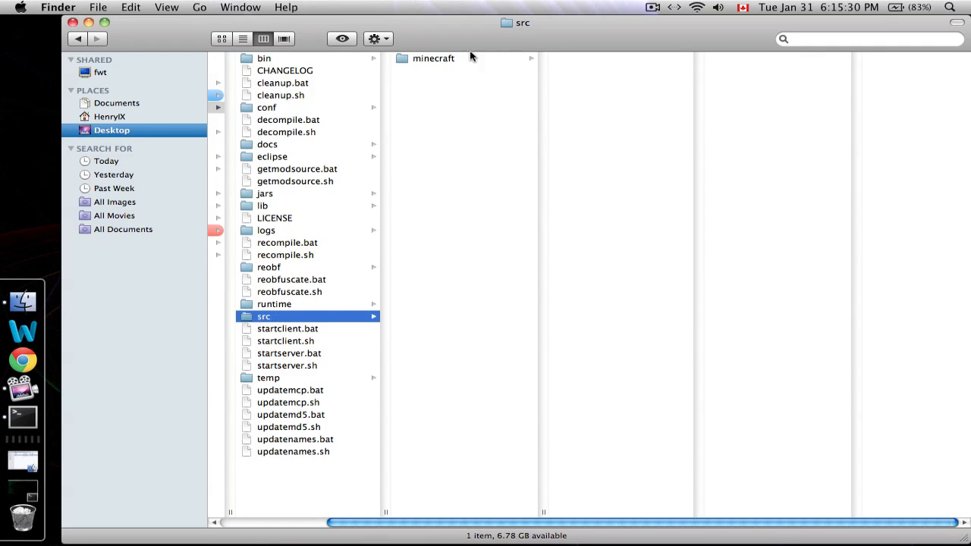
{"action": "left_click", "coordinate": [415, 59]}
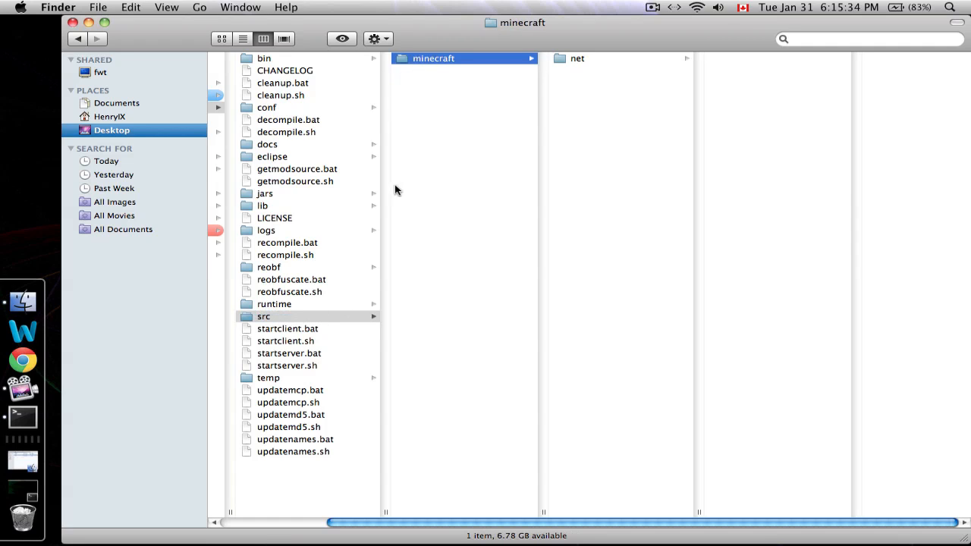
{"action": "left_click", "coordinate": [260, 318]}
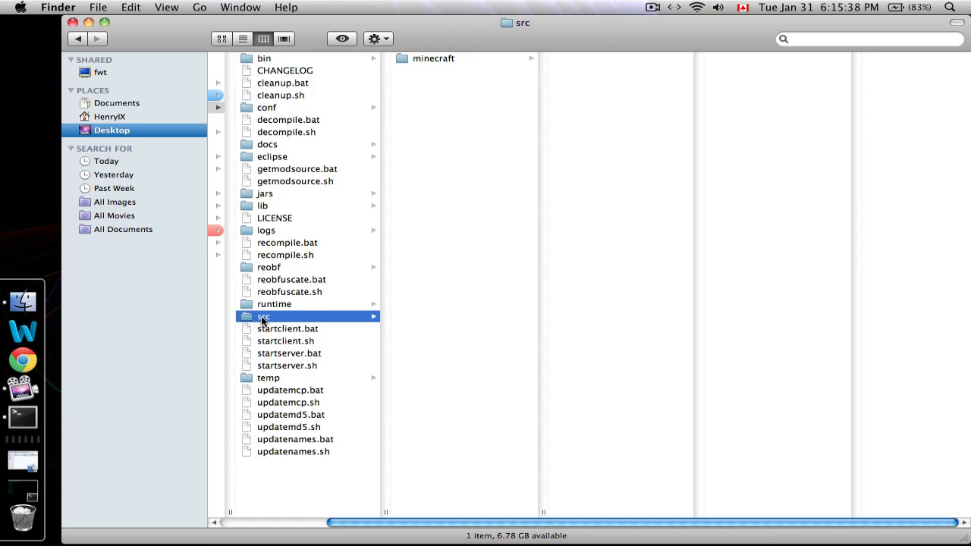
{"action": "left_click", "coordinate": [423, 67]}
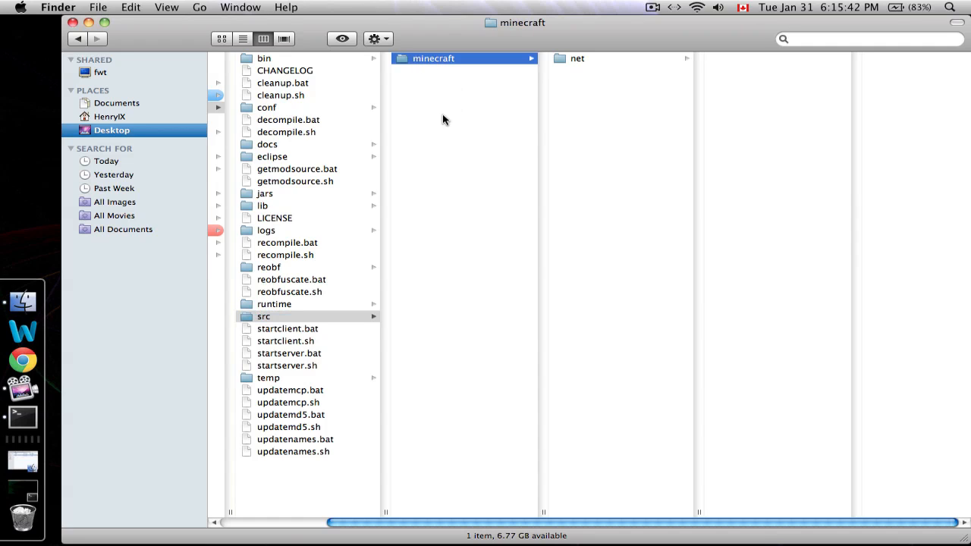
{"action": "left_click", "coordinate": [571, 59]}
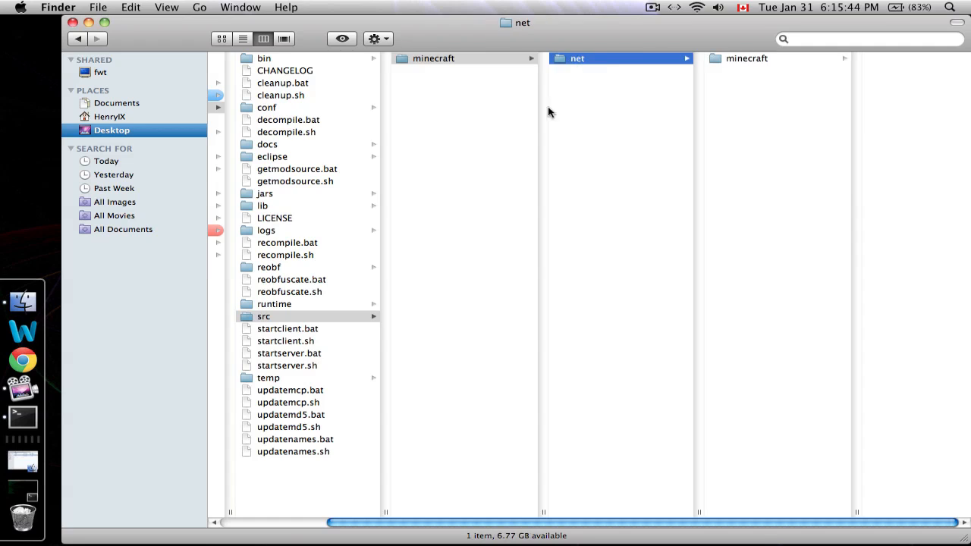
{"action": "left_click", "coordinate": [719, 59]}
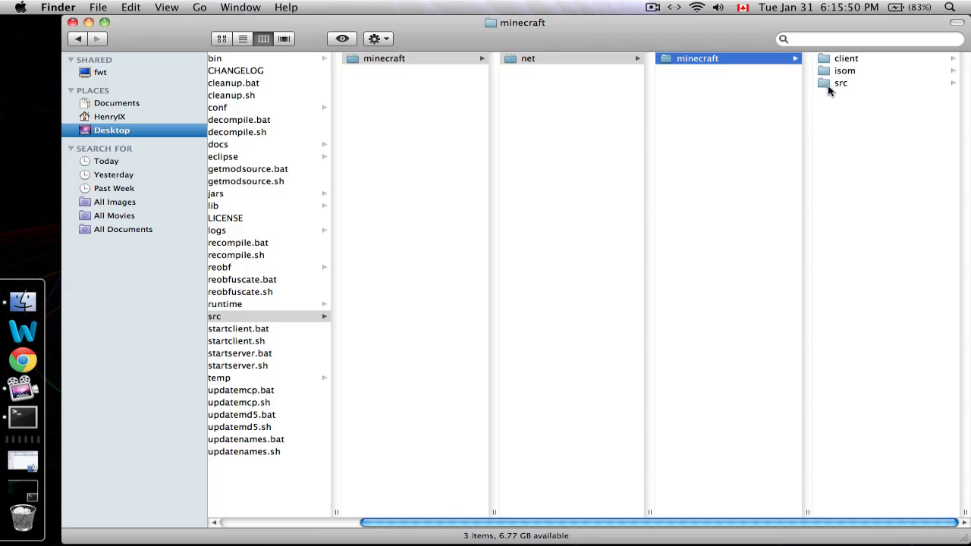
{"action": "left_click", "coordinate": [828, 85]}
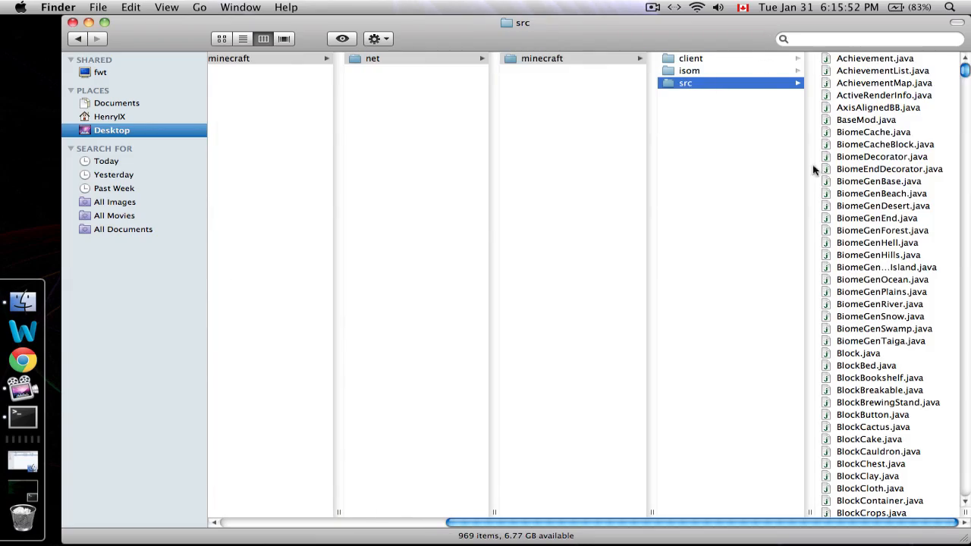
- Browse the decompiled Java files in the inner src folder, selecting EntityRendererProxy.java, Block.java and BlockBed.java for preview
{"action": "scroll", "coordinate": [874, 136], "scroll_direction": "down", "scroll_amount": 20}
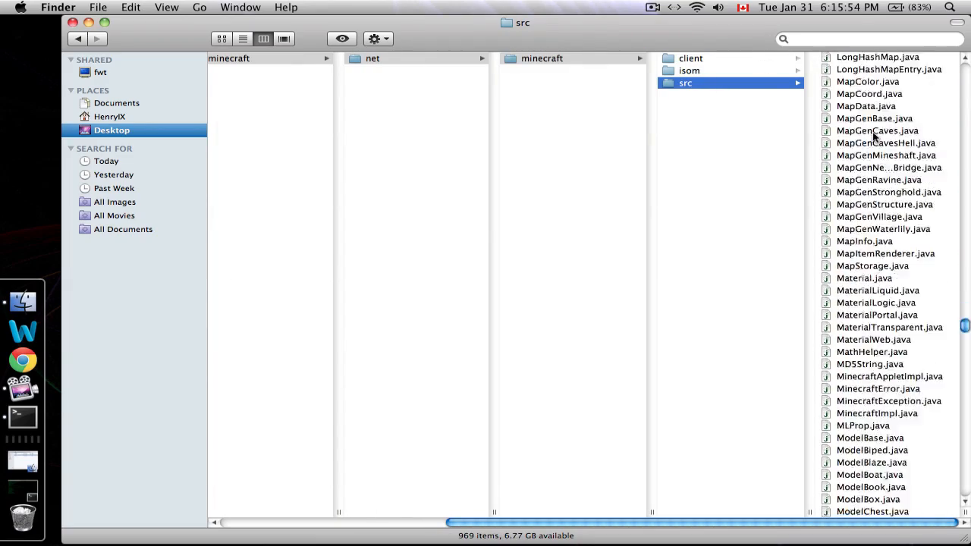
{"action": "scroll", "coordinate": [875, 136], "scroll_direction": "down", "scroll_amount": 20}
{"action": "scroll", "coordinate": [875, 139], "scroll_direction": "up", "scroll_amount": 10}
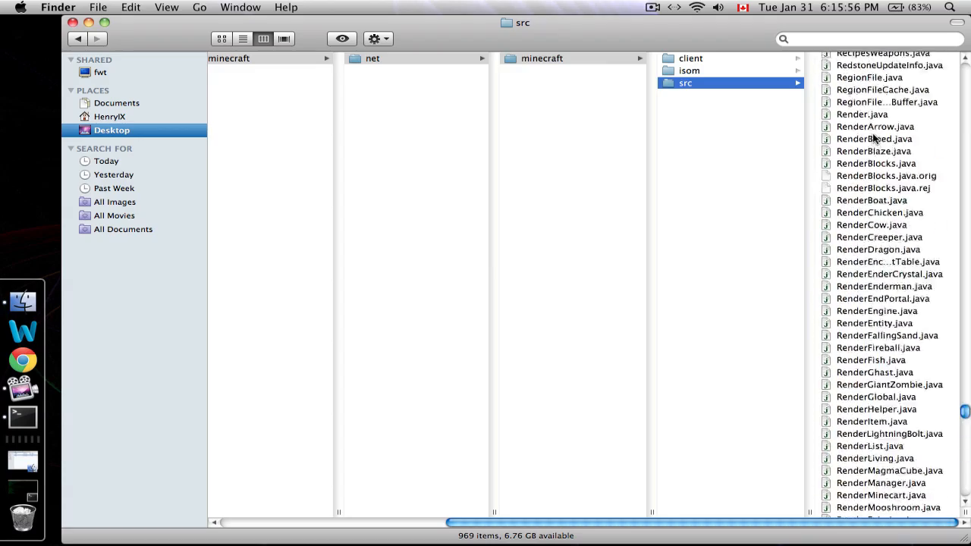
{"action": "scroll", "coordinate": [875, 137], "scroll_direction": "up", "scroll_amount": 20}
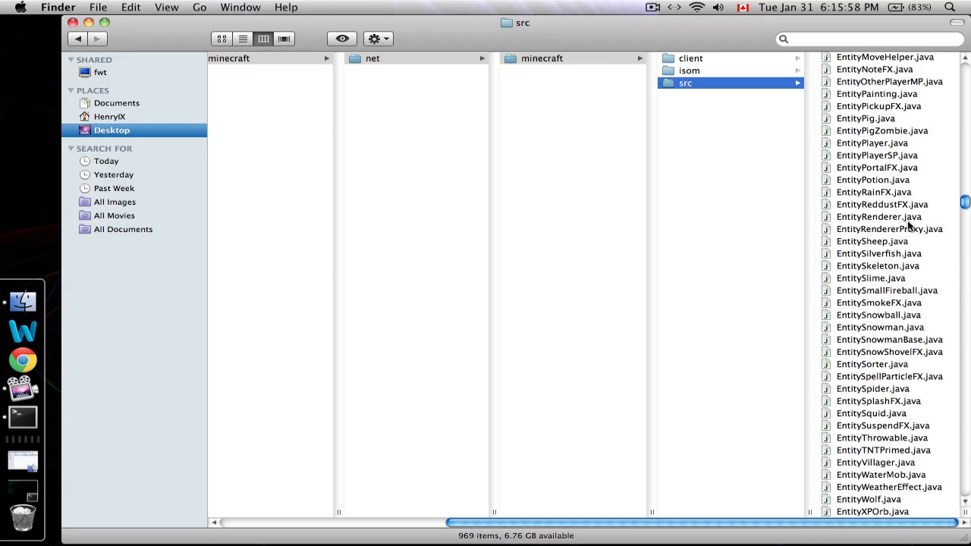
{"action": "left_click", "coordinate": [926, 231]}
{"action": "scroll", "coordinate": [681, 216], "scroll_direction": "up", "scroll_amount": 10}
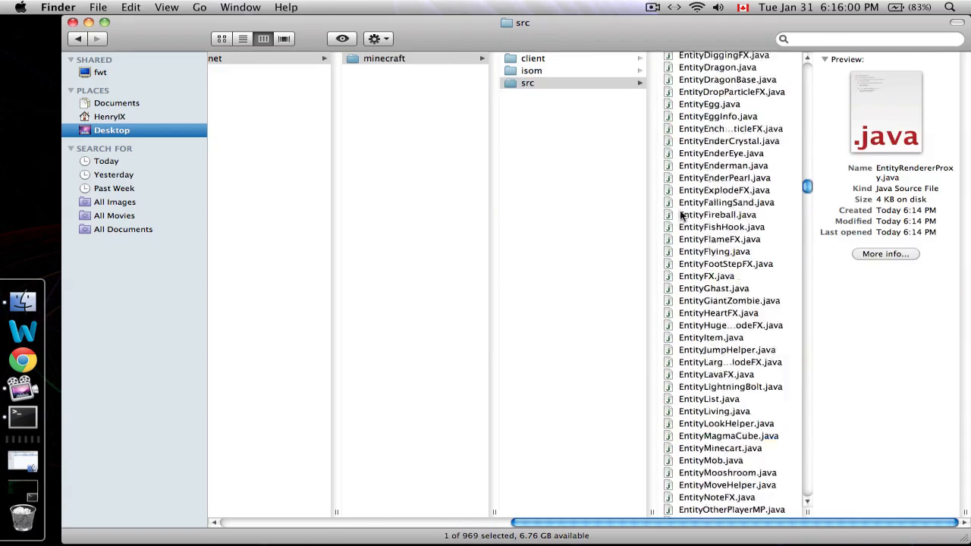
{"action": "scroll", "coordinate": [681, 216], "scroll_direction": "up", "scroll_amount": 20}
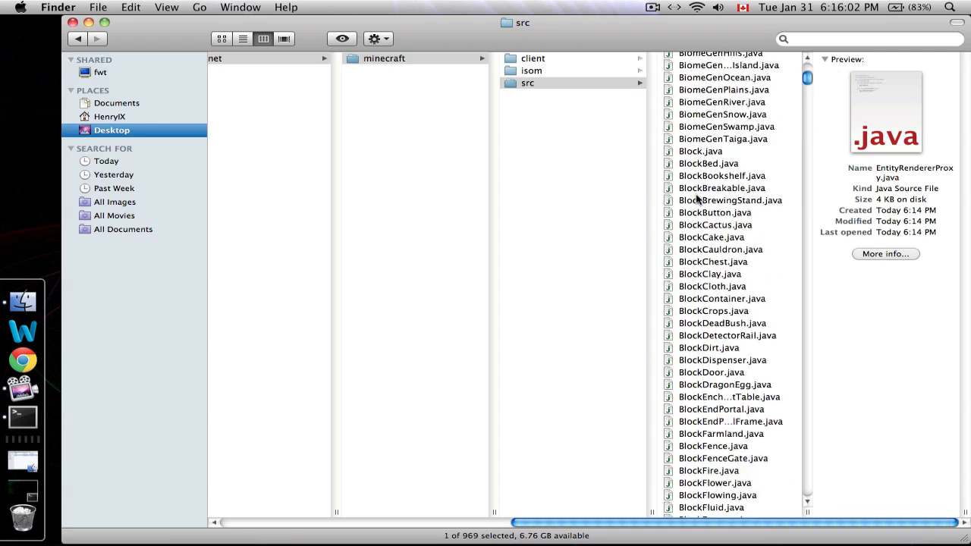
{"action": "scroll", "coordinate": [696, 198], "scroll_direction": "up", "scroll_amount": 6}
{"action": "left_click", "coordinate": [703, 354]}
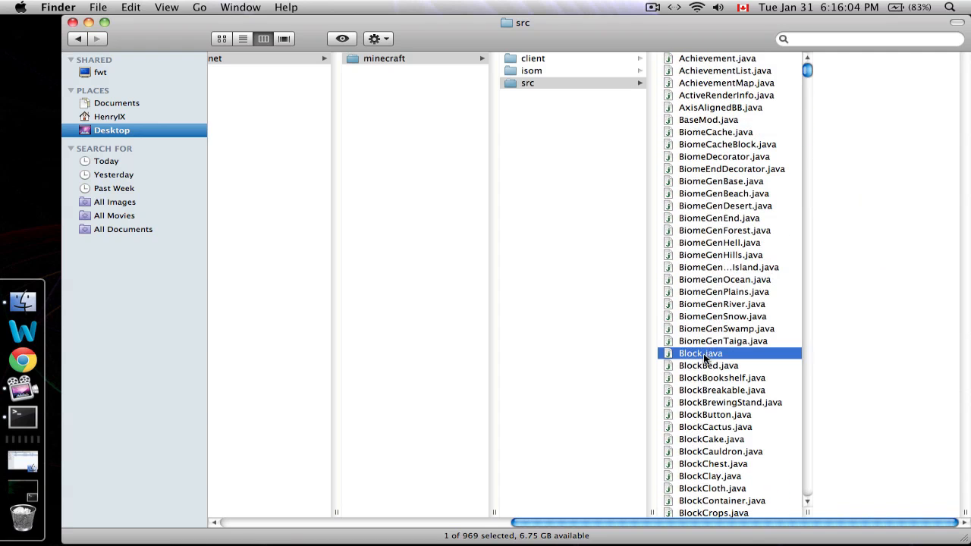
{"action": "scroll", "coordinate": [706, 354], "scroll_direction": "down", "scroll_amount": 1}
{"action": "left_click", "coordinate": [755, 353]}
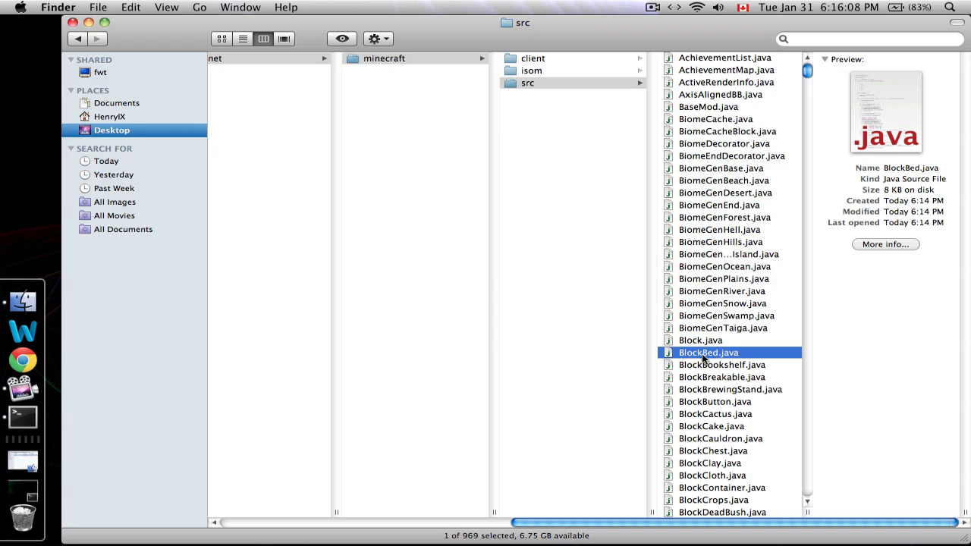
{"action": "scroll", "coordinate": [674, 196], "scroll_direction": "left", "scroll_amount": 2}
{"action": "scroll", "coordinate": [674, 196], "scroll_direction": "up", "scroll_amount": 1}
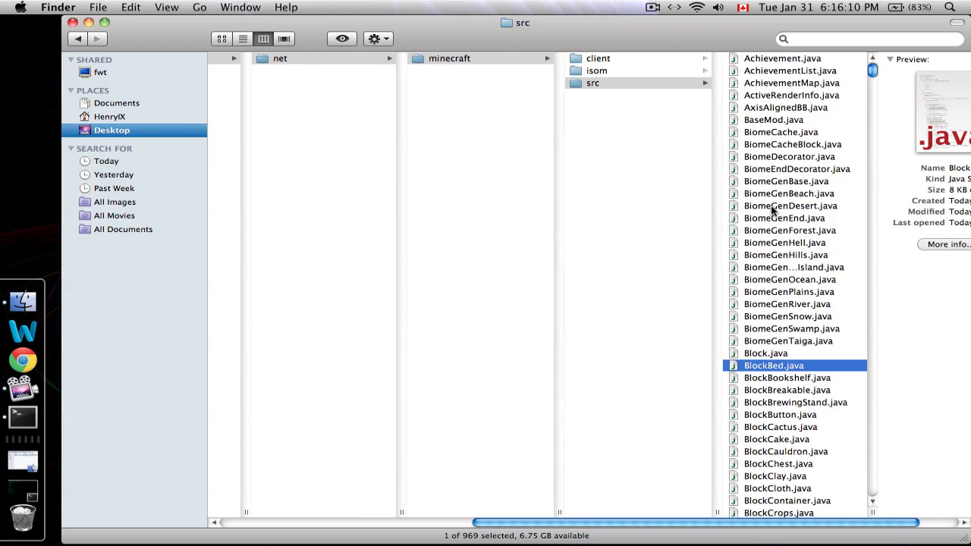
- Return to mcp56's src folder and retrace the path minecraft, net, minecraft, src to the decompiled sources
{"action": "left_click", "coordinate": [669, 211]}
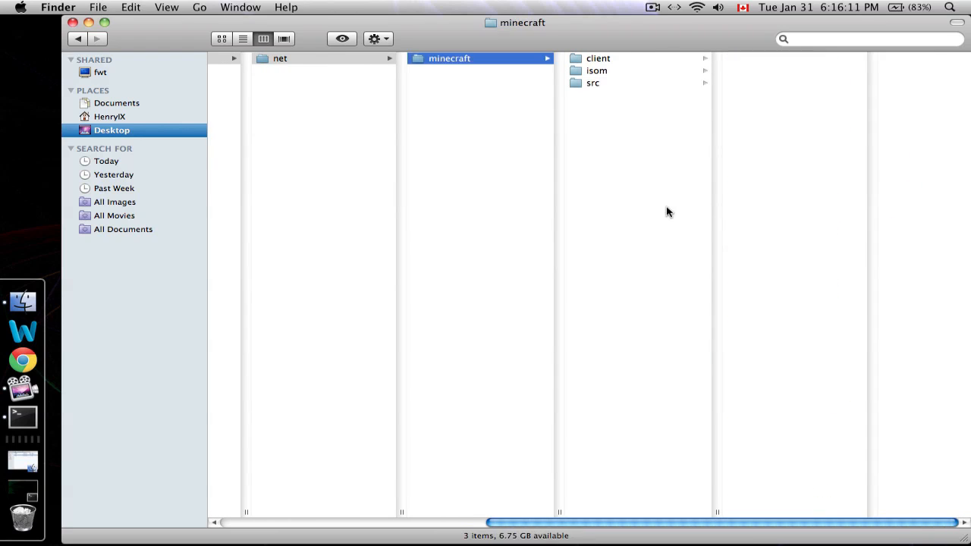
{"action": "left_click", "coordinate": [590, 83]}
{"action": "scroll", "coordinate": [668, 134], "scroll_direction": "left", "scroll_amount": 10}
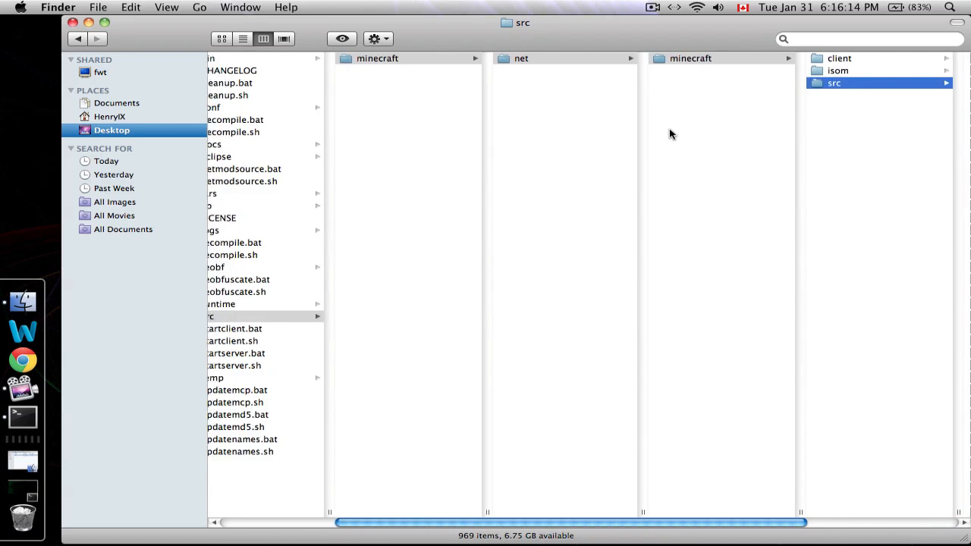
{"action": "left_click", "coordinate": [287, 322]}
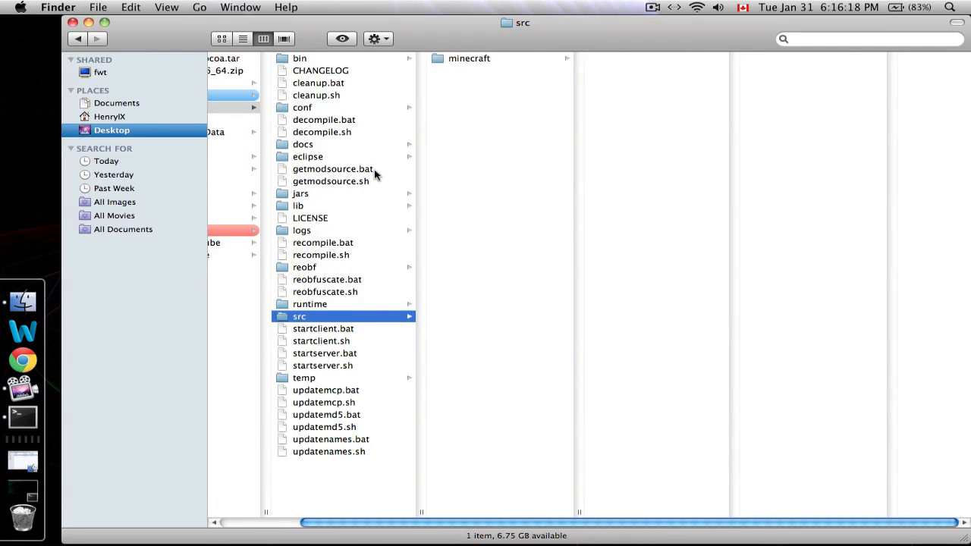
{"action": "left_click", "coordinate": [447, 61]}
{"action": "left_click", "coordinate": [599, 60]}
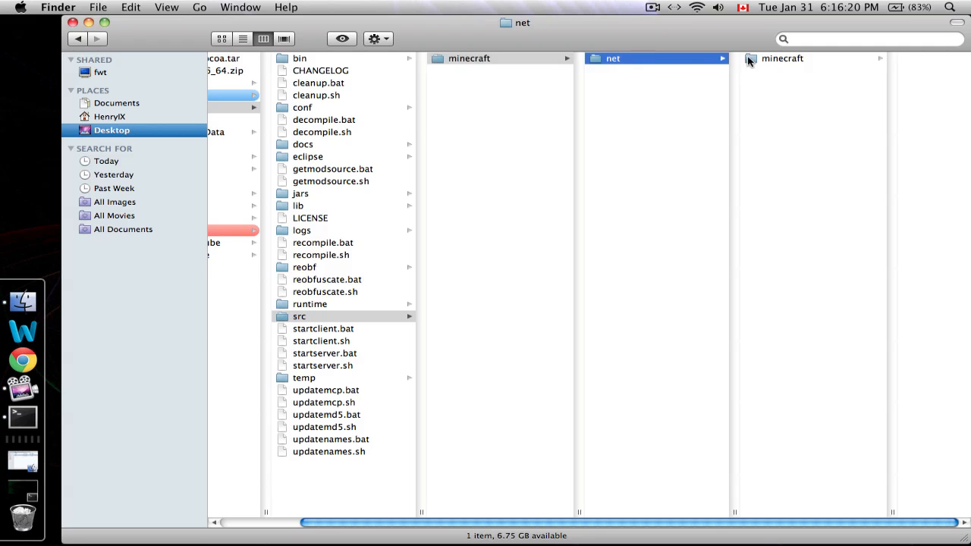
{"action": "left_click", "coordinate": [751, 61]}
{"action": "left_click", "coordinate": [829, 82]}
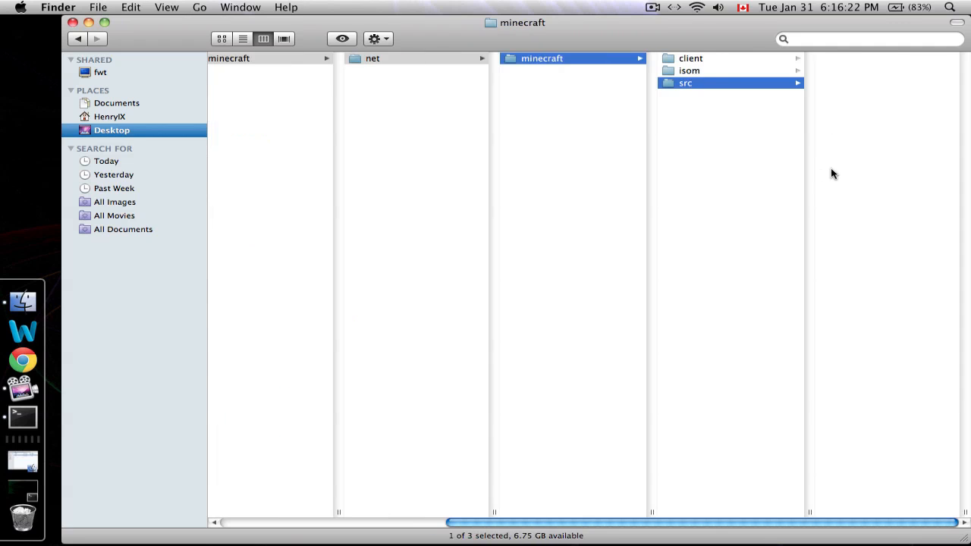
- Open BiomeEndDecorator.java in TextEdit, look through its source code, and quit TextEdit
{"action": "right_click", "coordinate": [853, 170]}
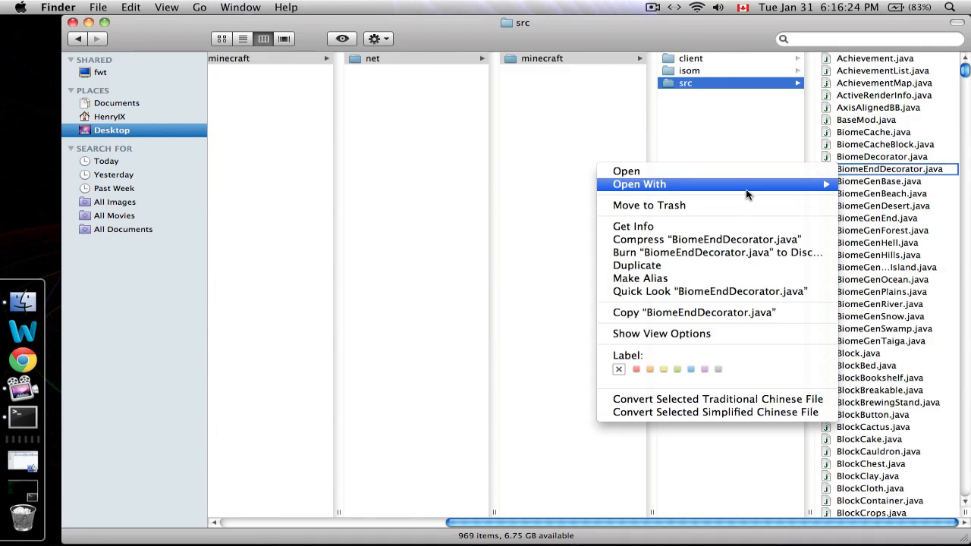
{"action": "mouse_move", "coordinate": [746, 189]}
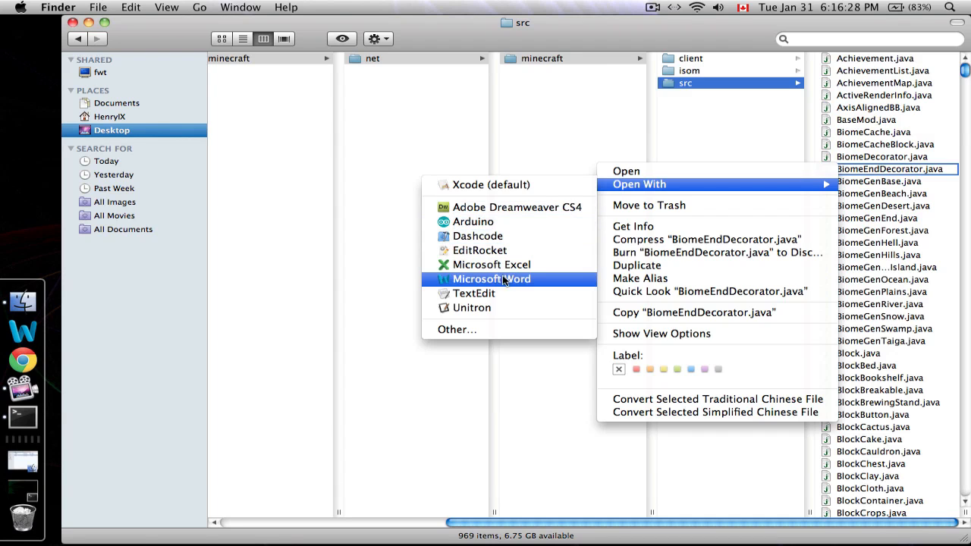
{"action": "left_click", "coordinate": [522, 293]}
{"action": "scroll", "coordinate": [279, 179], "scroll_direction": "down", "scroll_amount": 3}
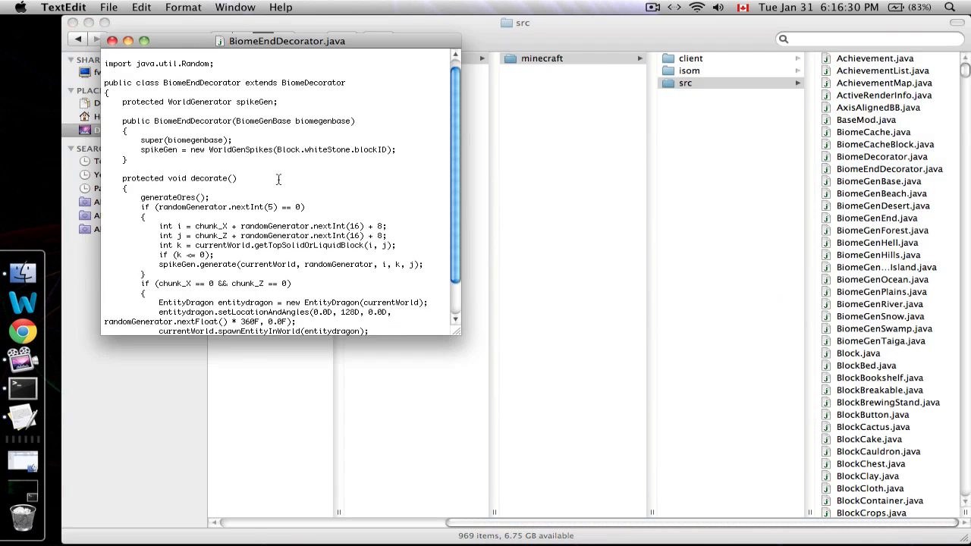
{"action": "scroll", "coordinate": [278, 191], "scroll_direction": "up", "scroll_amount": 3}
{"action": "key", "text": "super+q"}
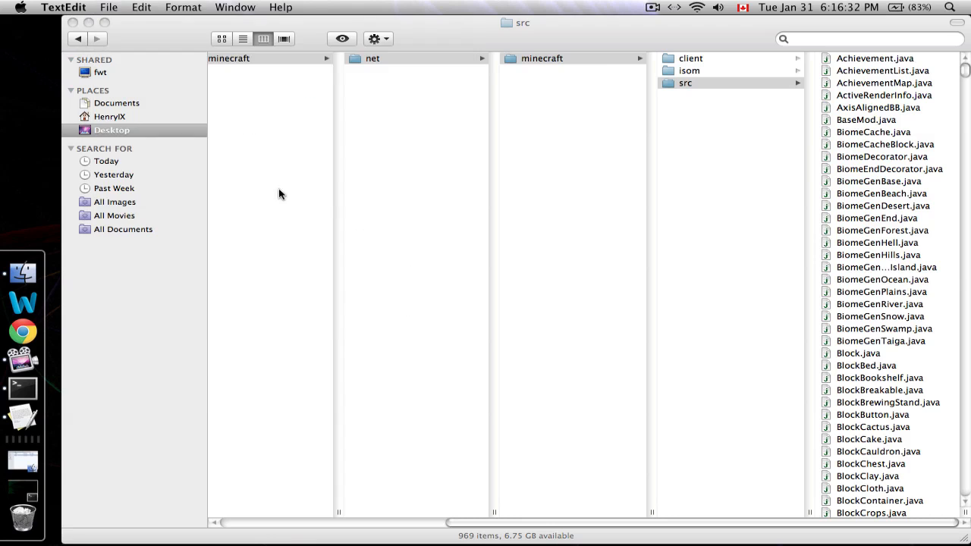
- Go back up in Finder to the minecraft folder directly inside mcp56's src folder
{"action": "left_click", "coordinate": [786, 167]}
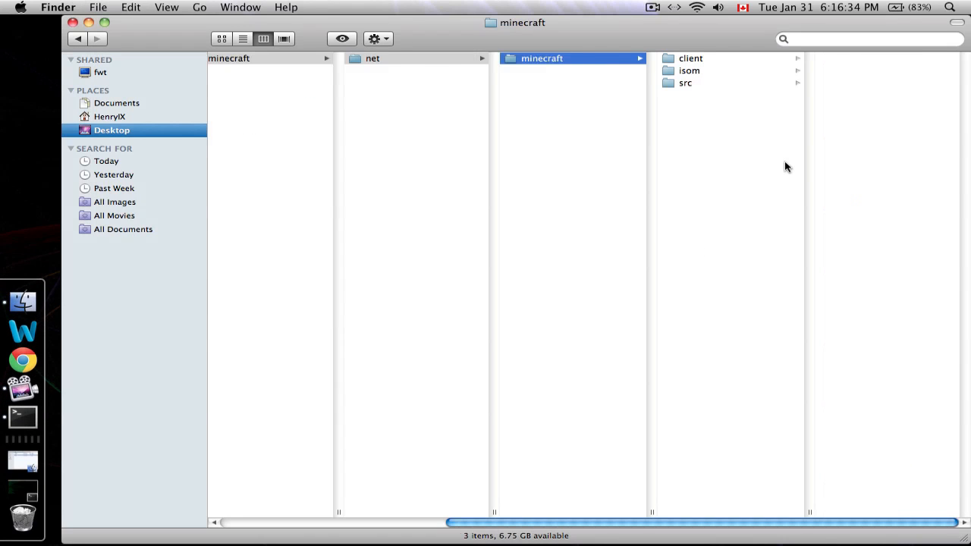
{"action": "scroll", "coordinate": [782, 164], "scroll_direction": "left", "scroll_amount": 10}
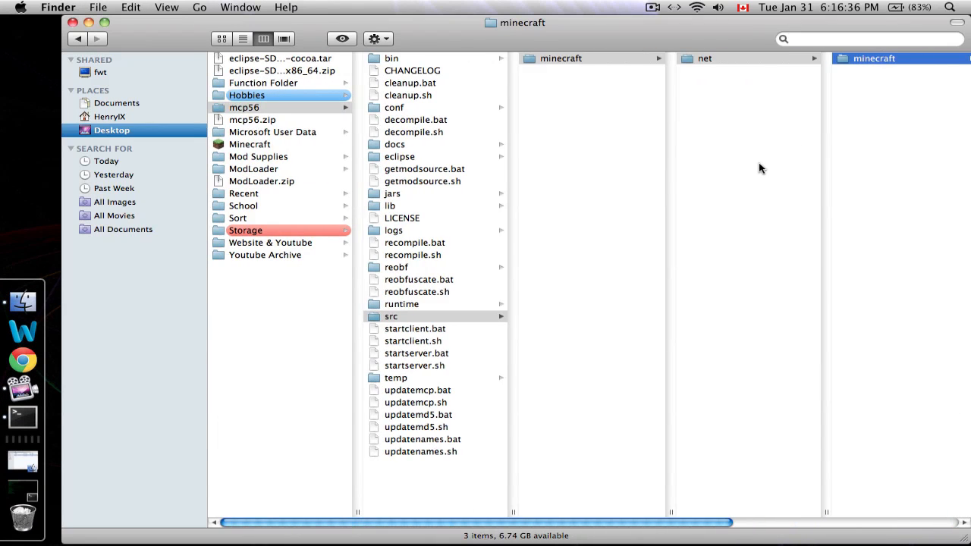
{"action": "left_click", "coordinate": [586, 62]}
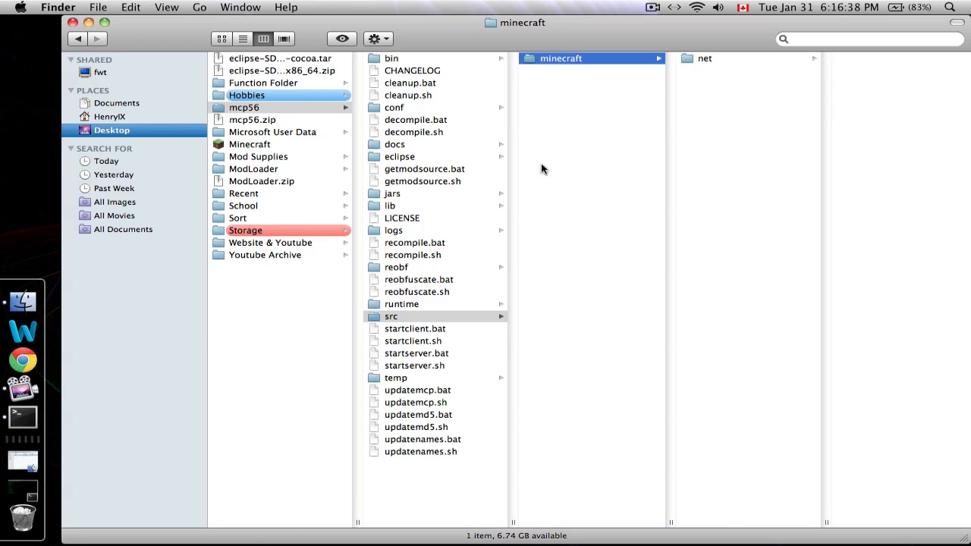
- Close the Finder window showing mcp56 and place the mcp56 folder just beneath mcp56.zip on the desktop
{"action": "left_click", "coordinate": [419, 317]}
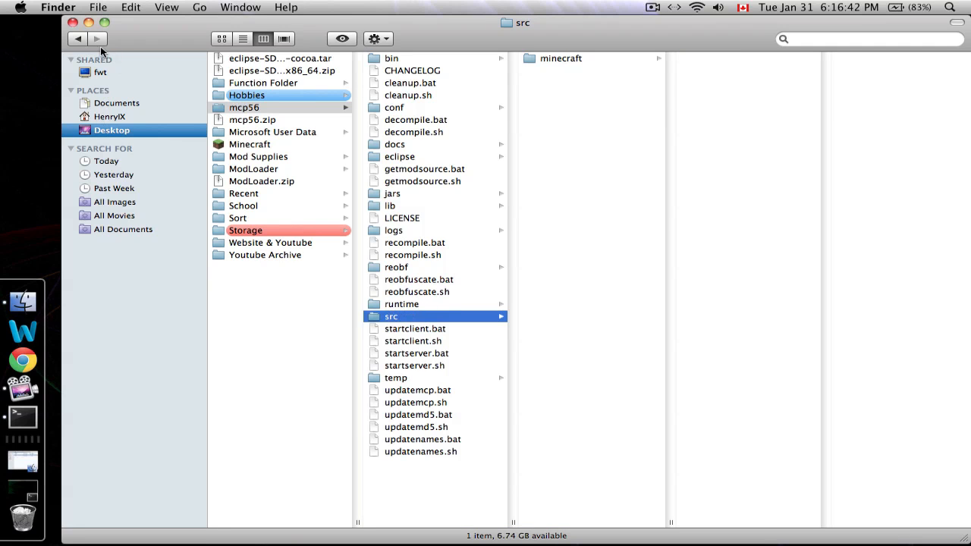
{"action": "left_click", "coordinate": [73, 22]}
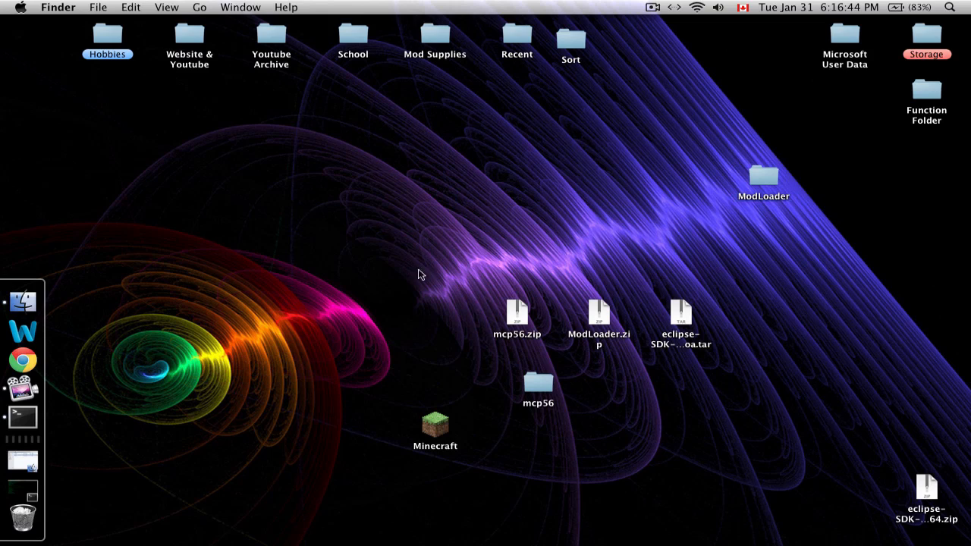
{"action": "left_click_drag", "start_coordinate": [536, 393], "coordinate": [513, 386]}
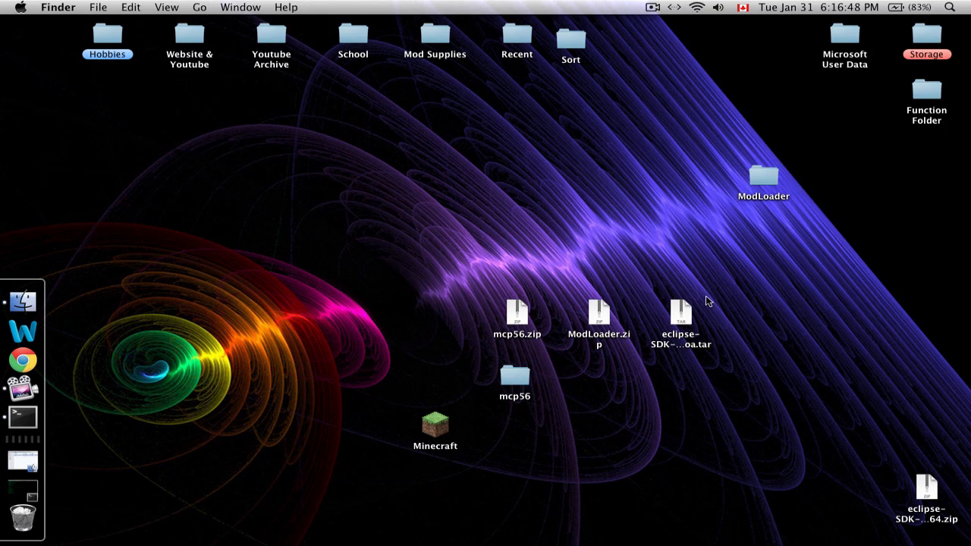
- Extract the Eclipse SDK .tar archive on the desktop and place the resulting eclipse folder beneath the archive
{"action": "left_click", "coordinate": [682, 317]}
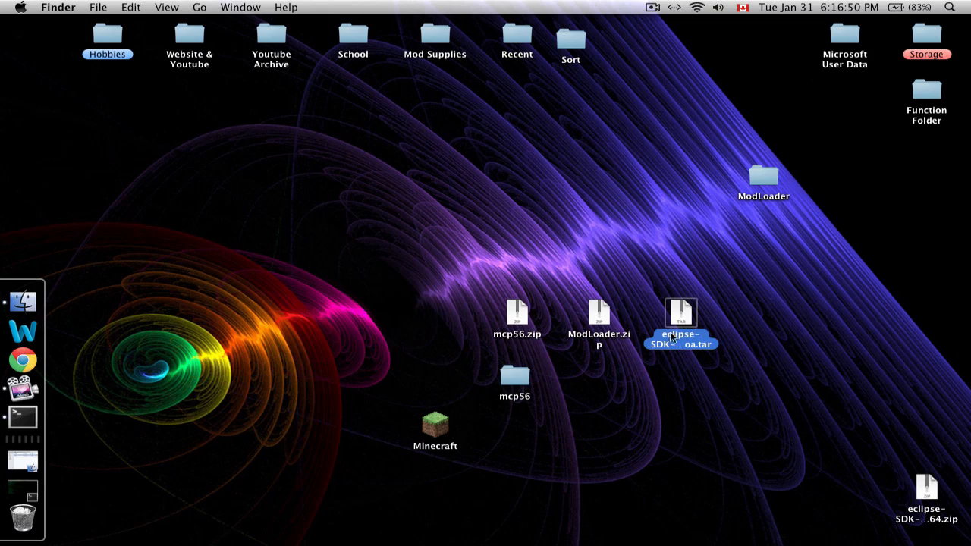
{"action": "left_click_drag", "start_coordinate": [680, 320], "coordinate": [684, 324]}
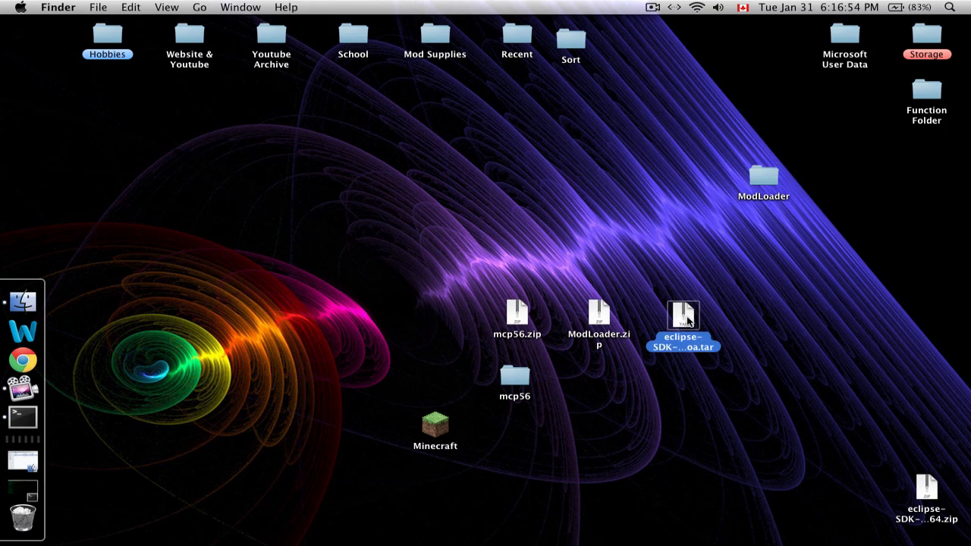
{"action": "double_click", "coordinate": [687, 321]}
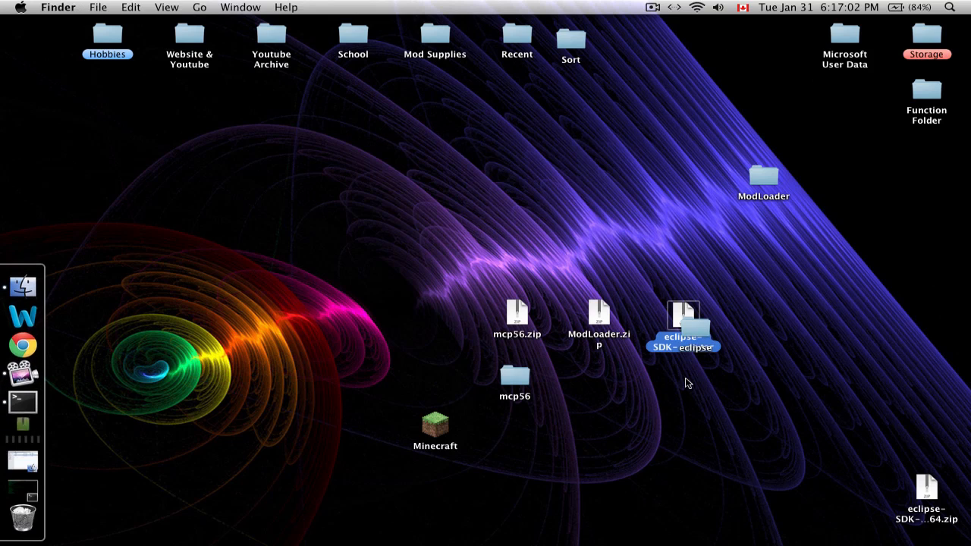
{"action": "left_click_drag", "start_coordinate": [705, 335], "coordinate": [690, 389]}
{"action": "left_click", "coordinate": [723, 387]}
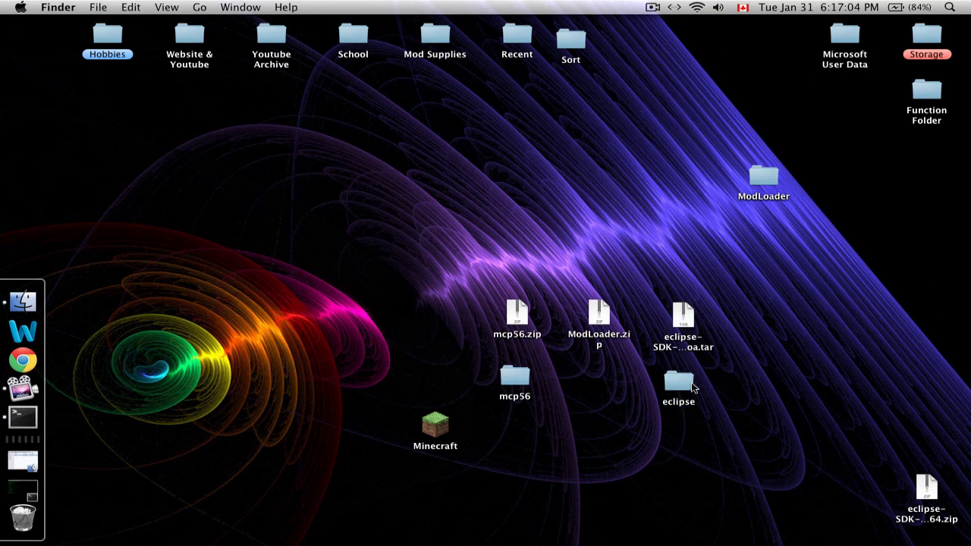
{"action": "left_click", "coordinate": [693, 388]}
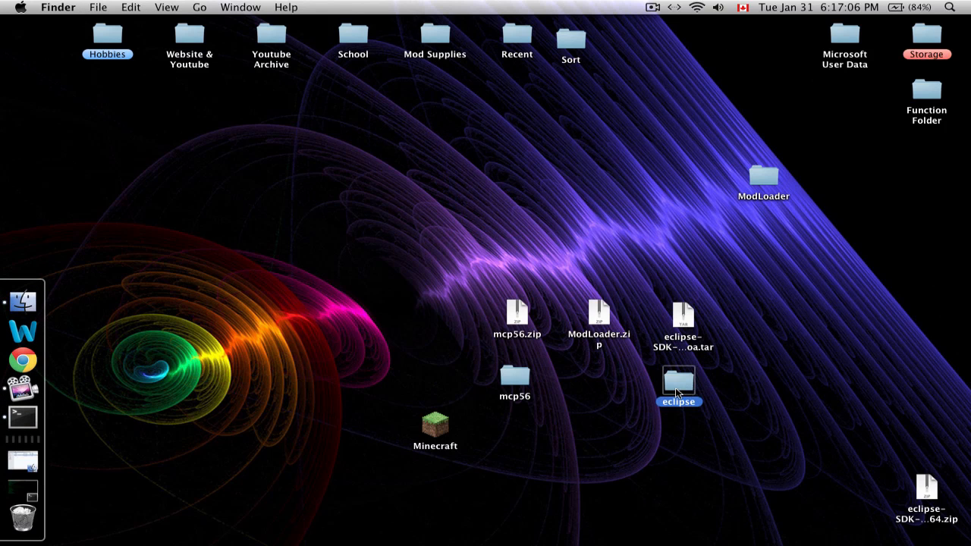
- Launch Eclipse from the extracted eclipse folder, allowing the downloaded application to open, and close the folder's window
{"action": "double_click", "coordinate": [677, 392]}
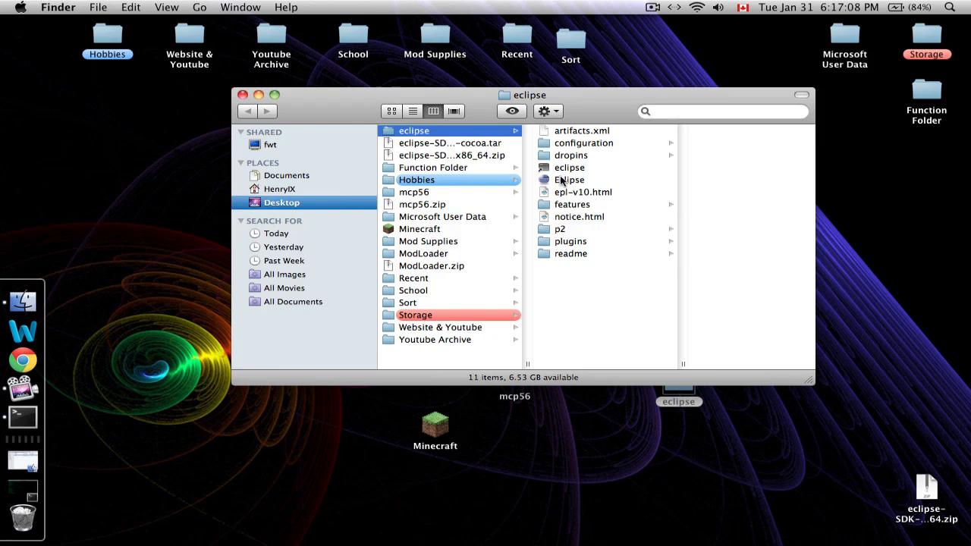
{"action": "left_click", "coordinate": [562, 181]}
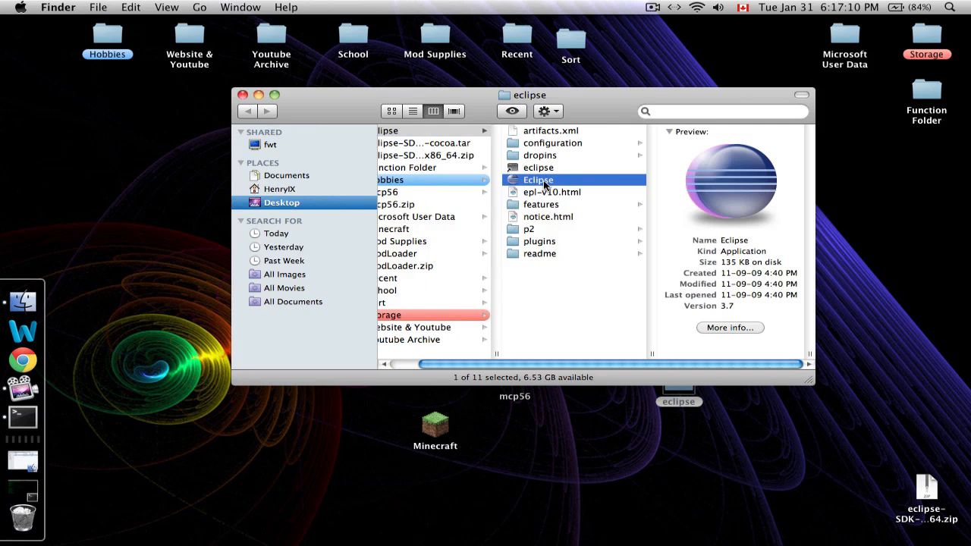
{"action": "double_click", "coordinate": [543, 180]}
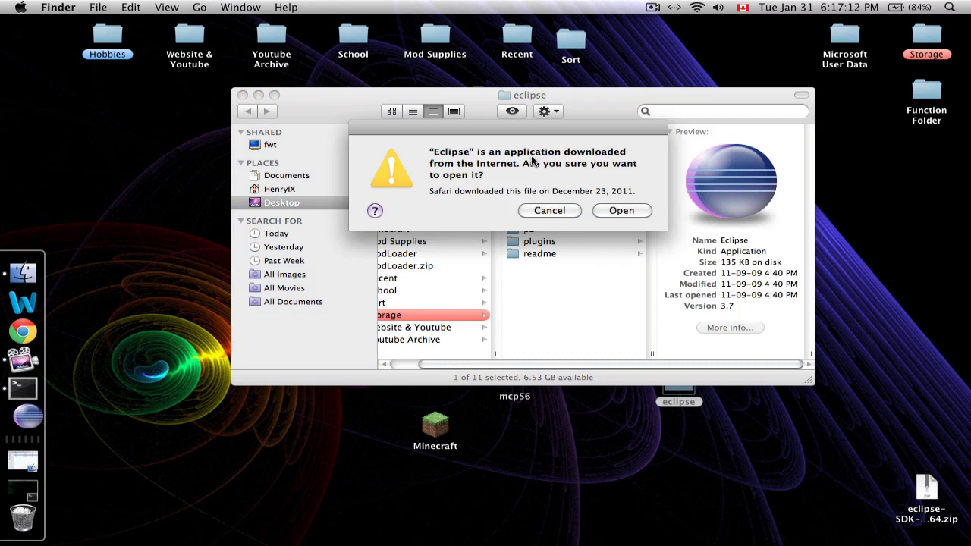
{"action": "left_click", "coordinate": [622, 210]}
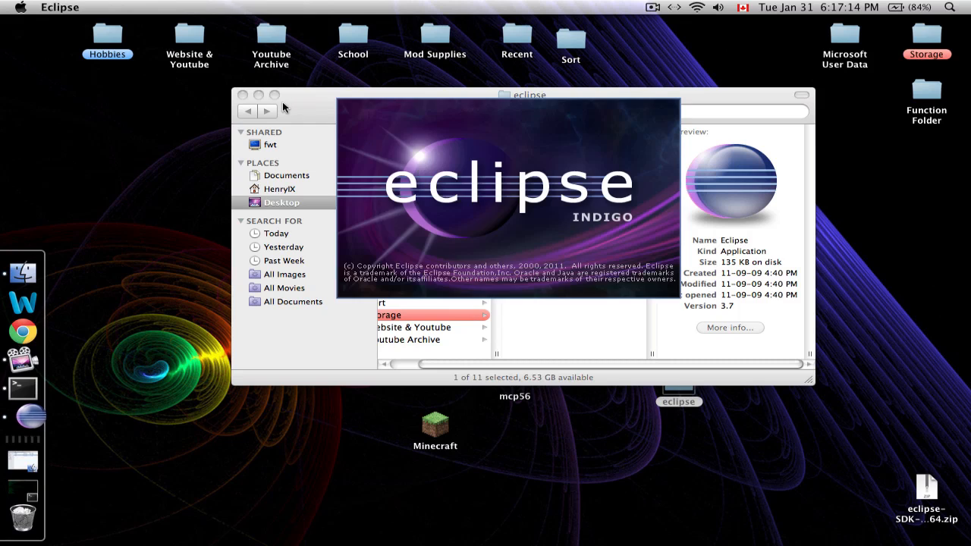
{"action": "left_click", "coordinate": [258, 96]}
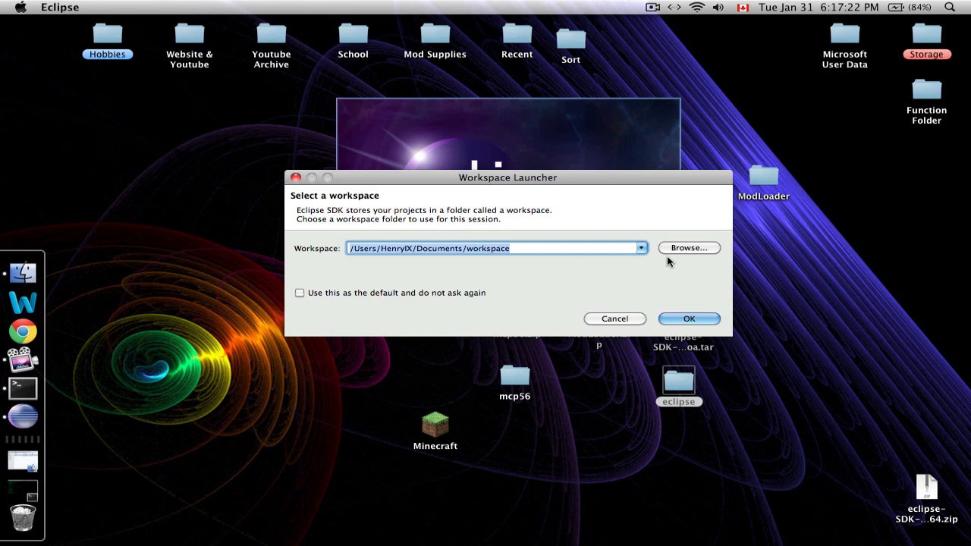
- Choose the eclipse folder inside the desktop's mcp56 folder as the workspace and open it in Eclipse
{"action": "left_click", "coordinate": [687, 248]}
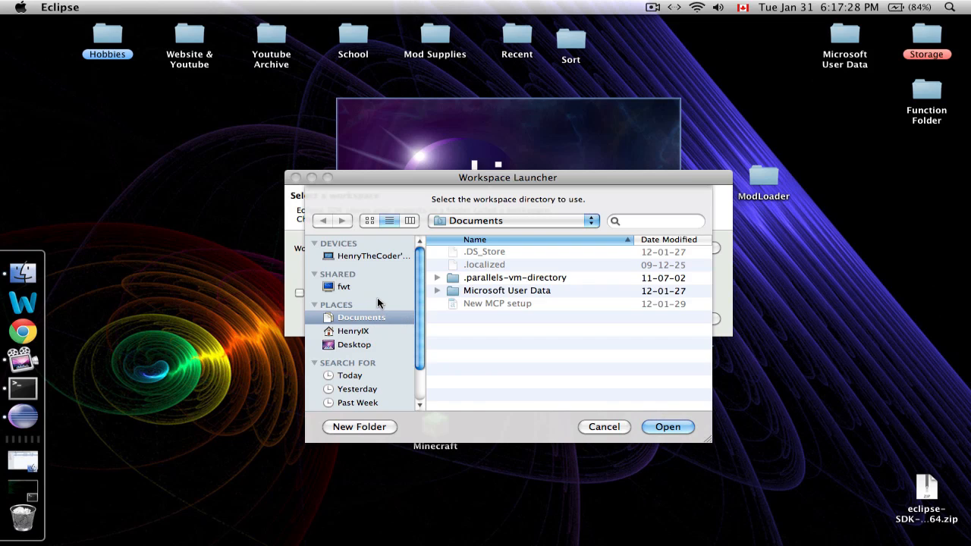
{"action": "left_click", "coordinate": [357, 346]}
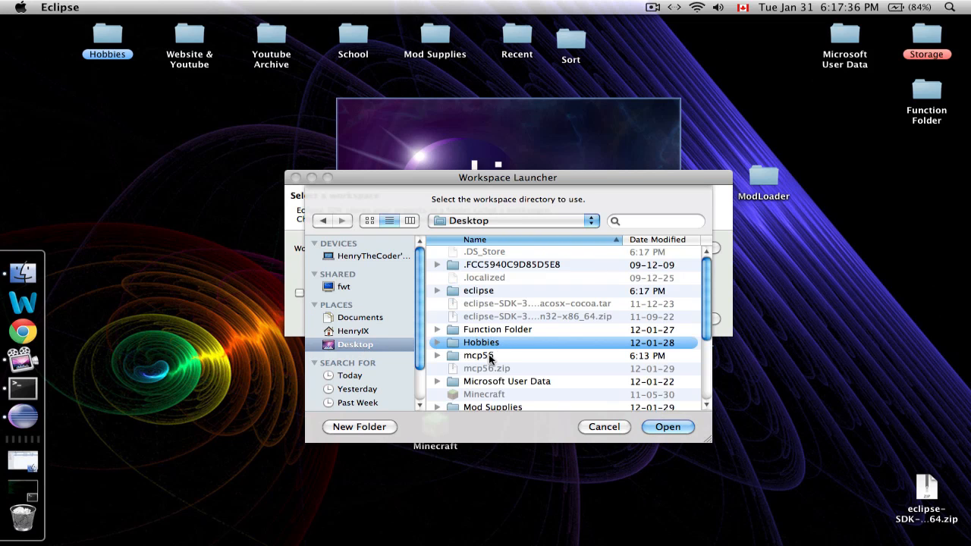
{"action": "left_click", "coordinate": [486, 355]}
{"action": "scroll", "coordinate": [483, 353], "scroll_direction": "down", "scroll_amount": 3}
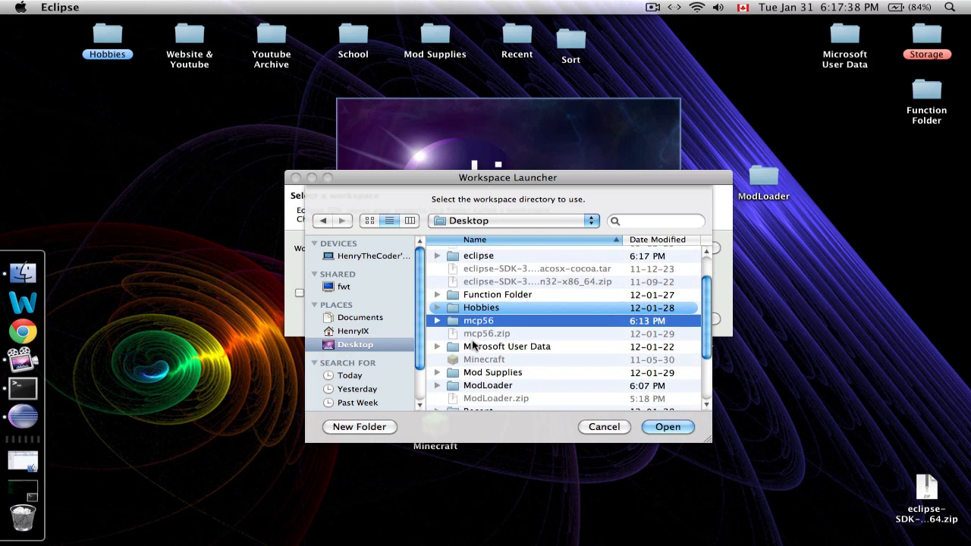
{"action": "double_click", "coordinate": [470, 319]}
{"action": "scroll", "coordinate": [489, 282], "scroll_direction": "down", "scroll_amount": 2}
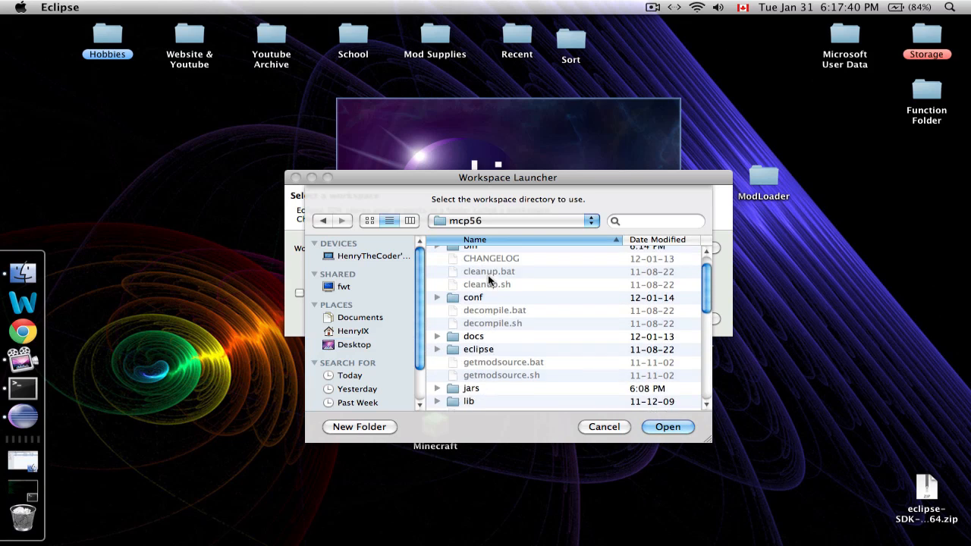
{"action": "scroll", "coordinate": [490, 279], "scroll_direction": "up", "scroll_amount": 2}
{"action": "scroll", "coordinate": [486, 292], "scroll_direction": "down", "scroll_amount": 3}
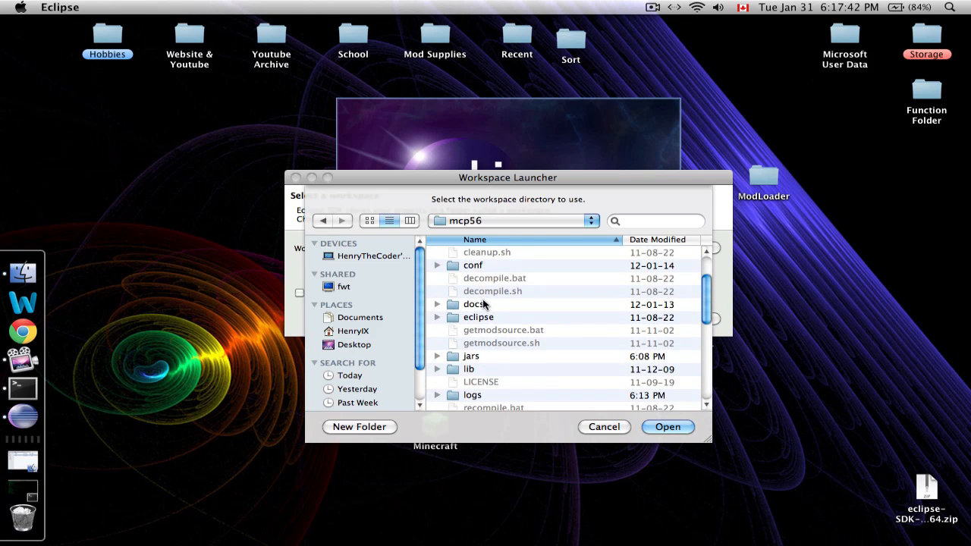
{"action": "left_click", "coordinate": [466, 319]}
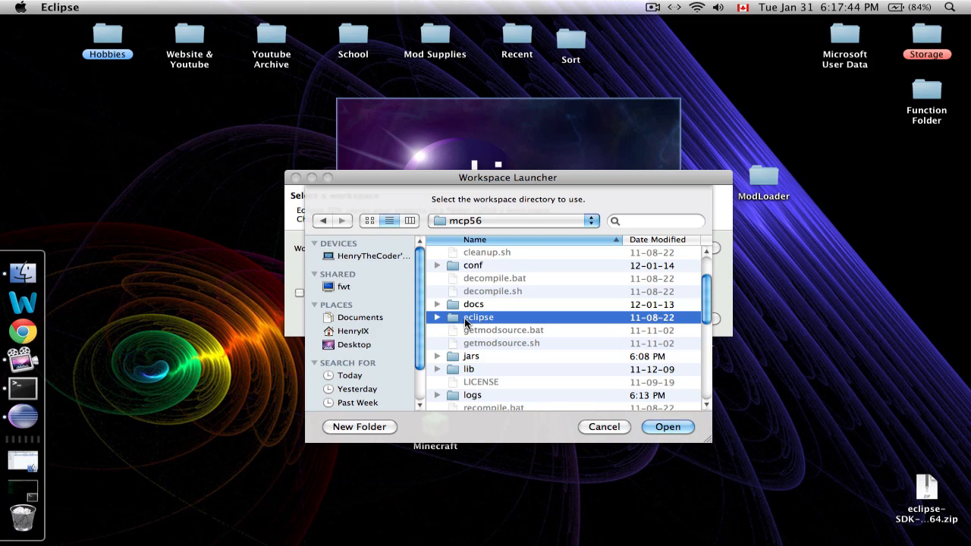
{"action": "double_click", "coordinate": [465, 318]}
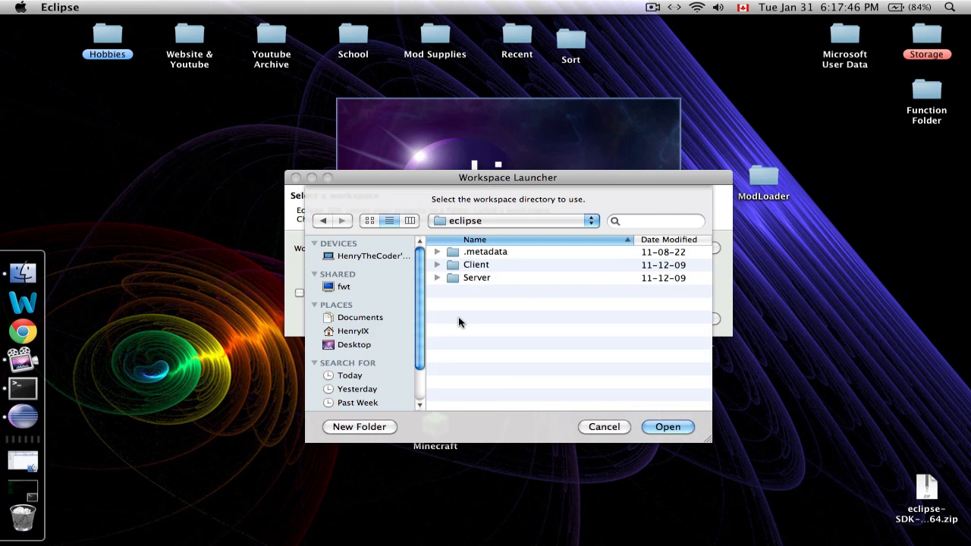
{"action": "left_click", "coordinate": [659, 428]}
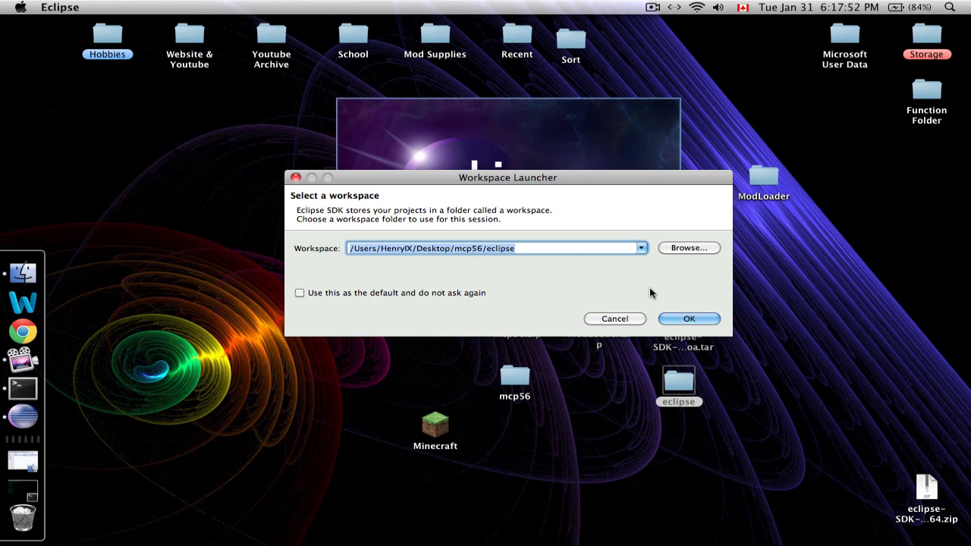
{"action": "left_click", "coordinate": [685, 319]}
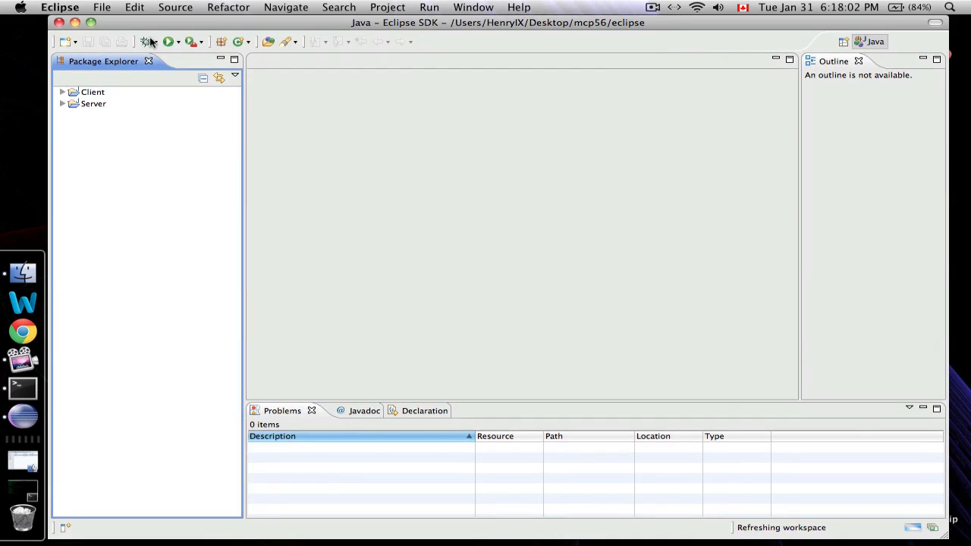
- Enlarge the Eclipse window to fill the screen and expand the Client project down to its src packages
{"action": "left_click", "coordinate": [947, 539]}
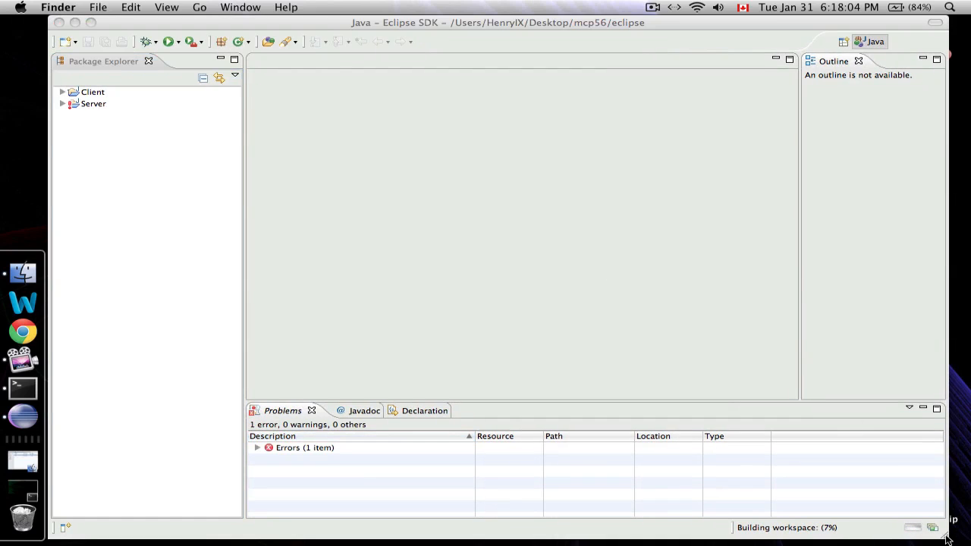
{"action": "left_click_drag", "start_coordinate": [947, 538], "coordinate": [968, 544]}
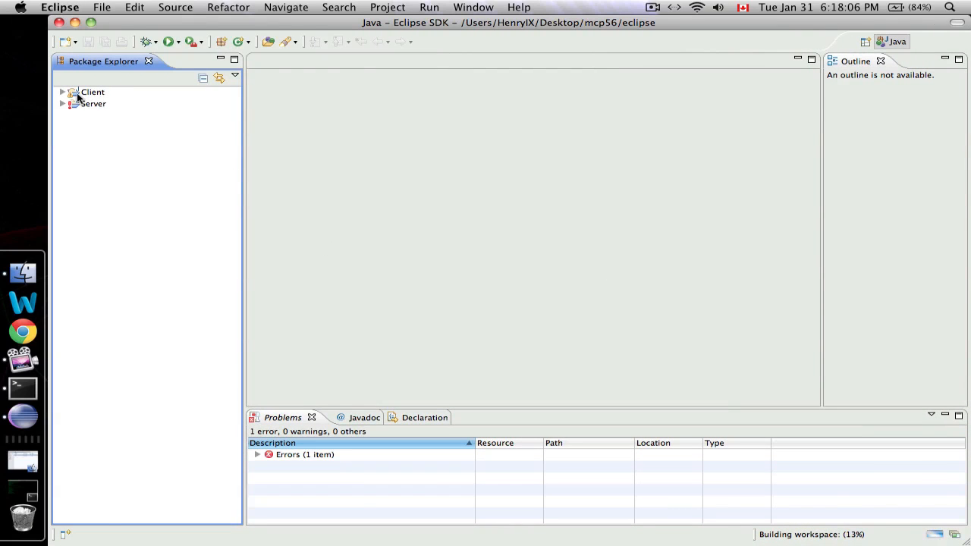
{"action": "left_click", "coordinate": [77, 96]}
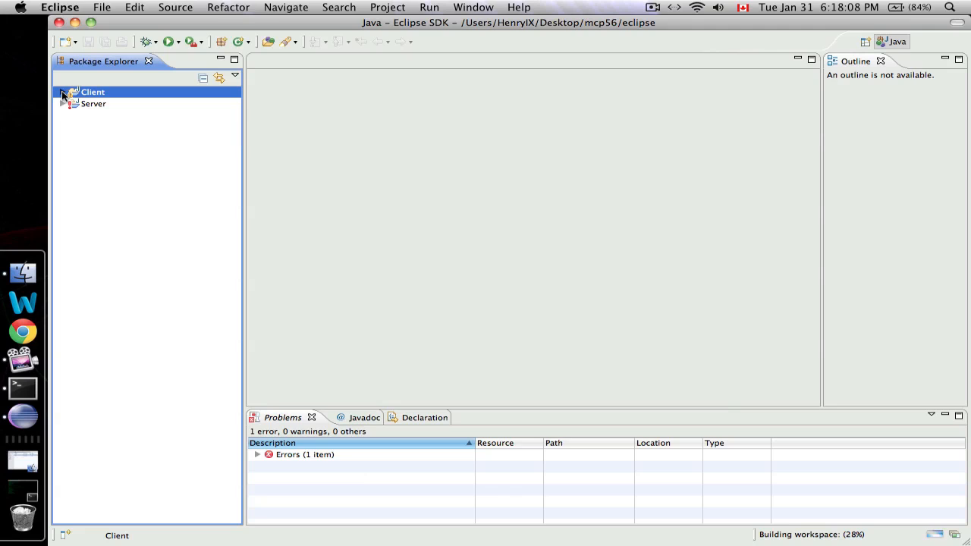
{"action": "left_click", "coordinate": [62, 92]}
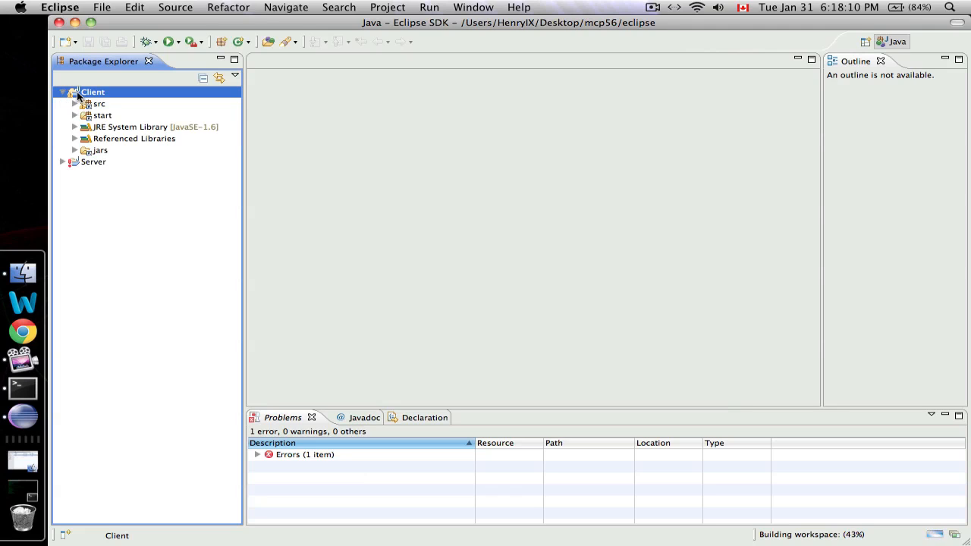
{"action": "left_click", "coordinate": [85, 107]}
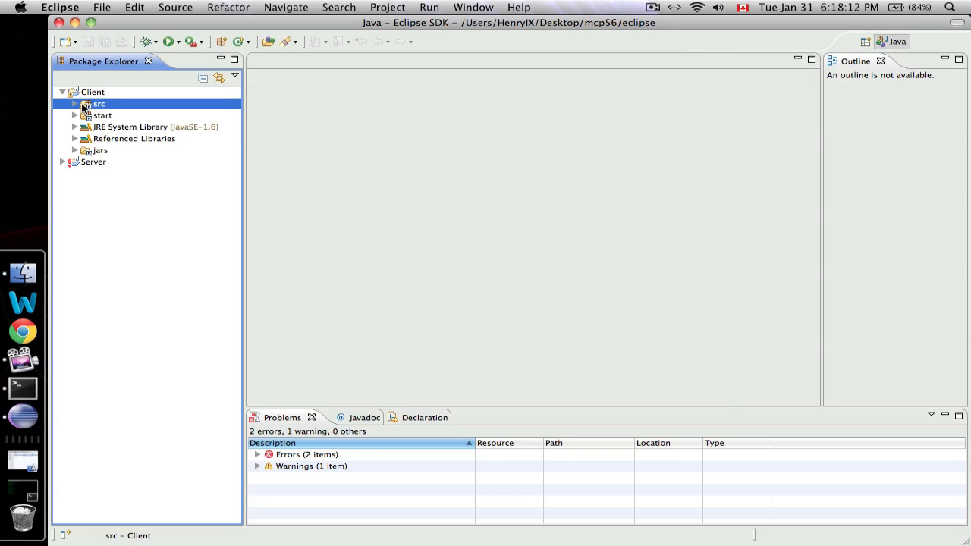
{"action": "left_click", "coordinate": [75, 105]}
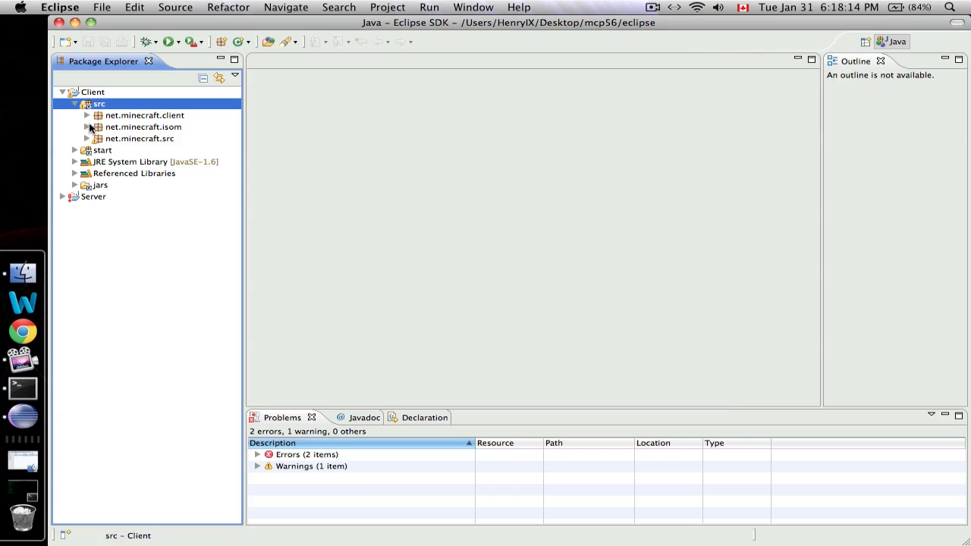
- Expand the net.minecraft.src package and look through its list of Java source files
{"action": "left_click", "coordinate": [108, 142]}
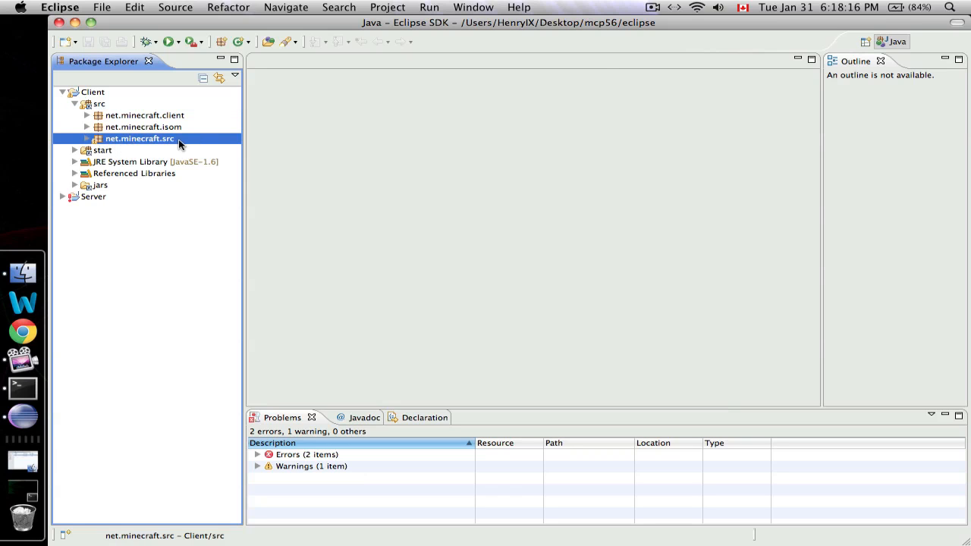
{"action": "left_click", "coordinate": [88, 139]}
{"action": "scroll", "coordinate": [147, 189], "scroll_direction": "down", "scroll_amount": 15}
{"action": "scroll", "coordinate": [146, 190], "scroll_direction": "up", "scroll_amount": 20}
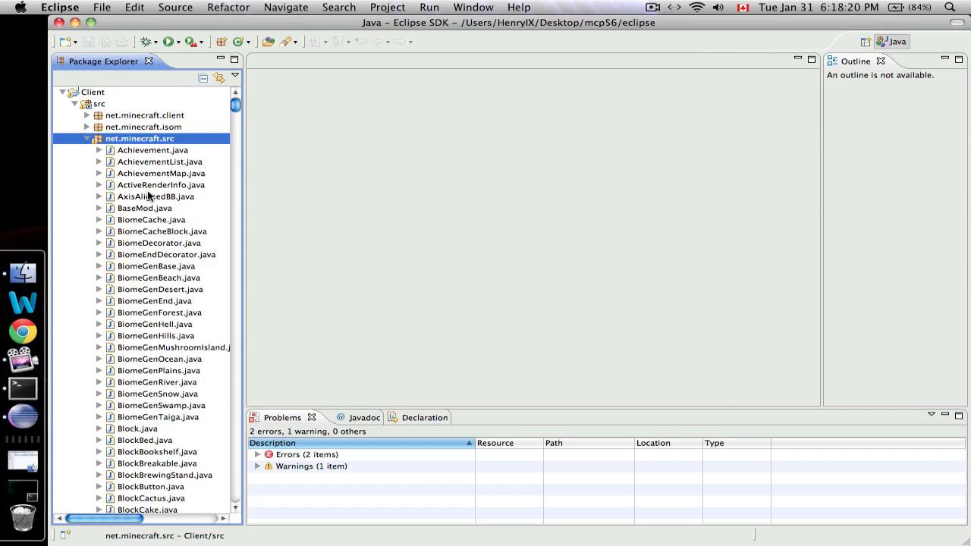
{"action": "scroll", "coordinate": [155, 216], "scroll_direction": "down", "scroll_amount": 10}
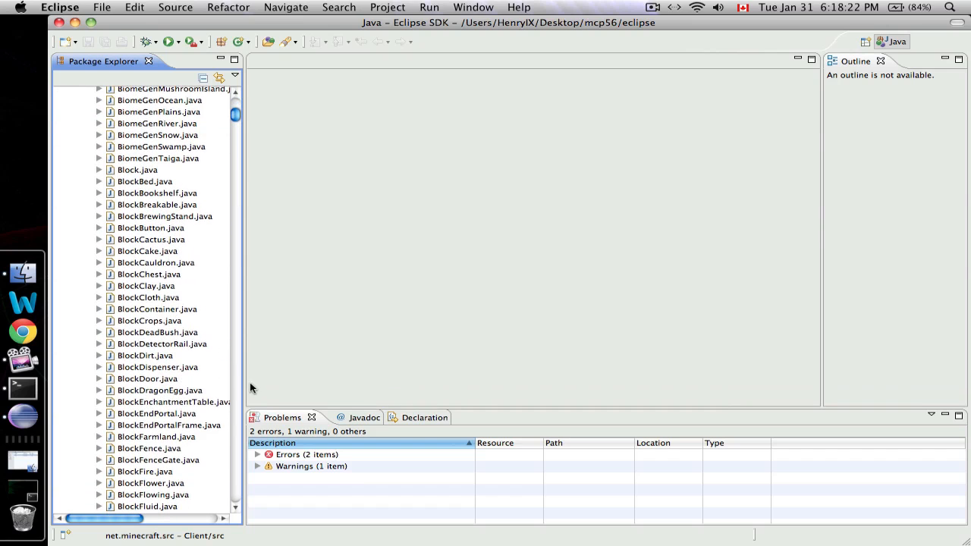
- Open BlockDirt.java from net.minecraft.src and examine its class and constructor code, selecting the start of the constructor line
{"action": "left_click", "coordinate": [132, 357]}
{"action": "double_click", "coordinate": [137, 361]}
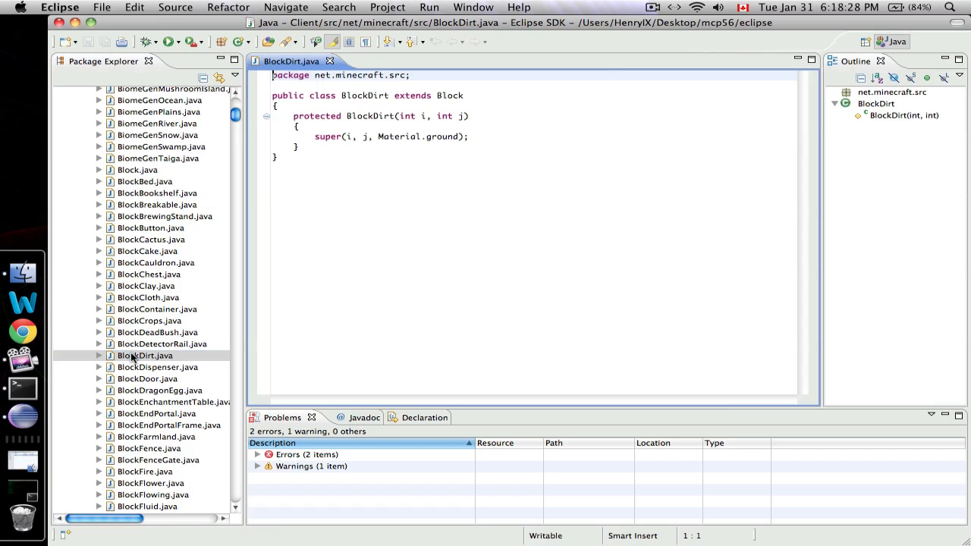
{"action": "left_click", "coordinate": [457, 238]}
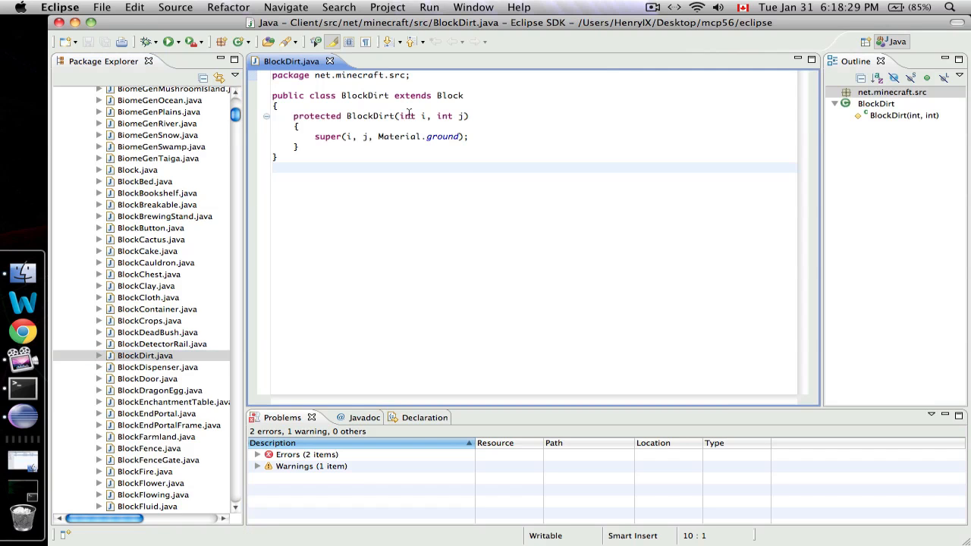
{"action": "left_click", "coordinate": [334, 161]}
{"action": "left_click", "coordinate": [317, 151]}
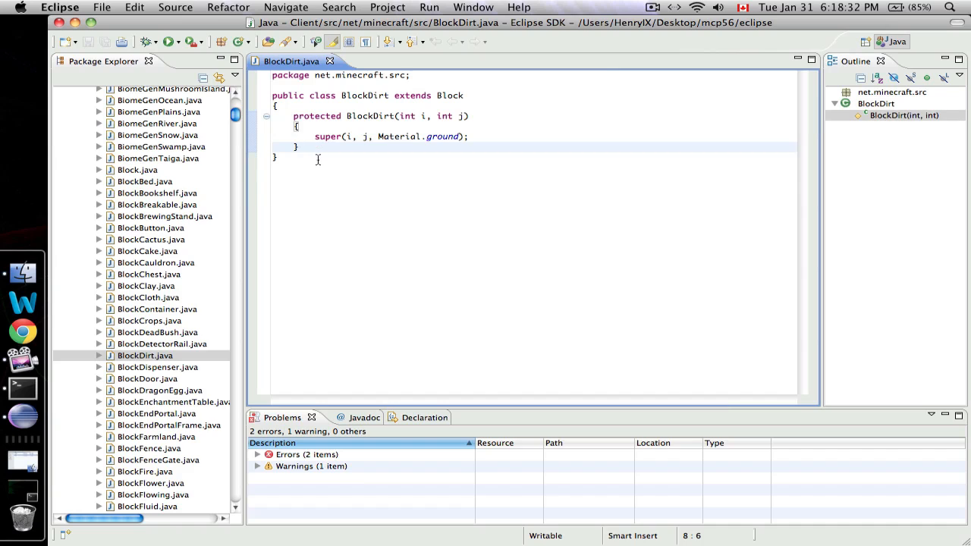
{"action": "left_click", "coordinate": [318, 158]}
{"action": "left_click_drag", "start_coordinate": [290, 117], "coordinate": [353, 116]}
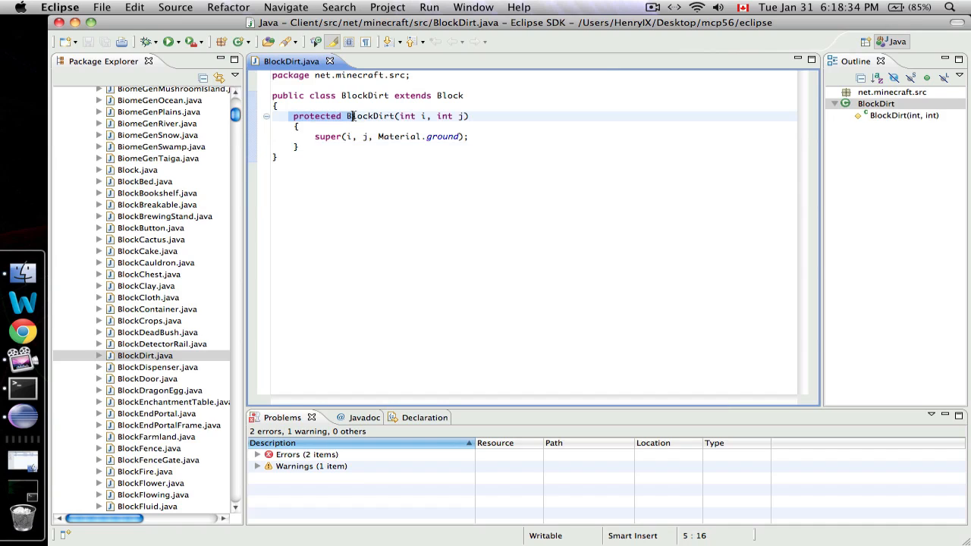
- Examine the BlockDirt class declaration and its constructor code in BlockDirt.java
{"action": "left_click_drag", "start_coordinate": [273, 97], "coordinate": [332, 100]}
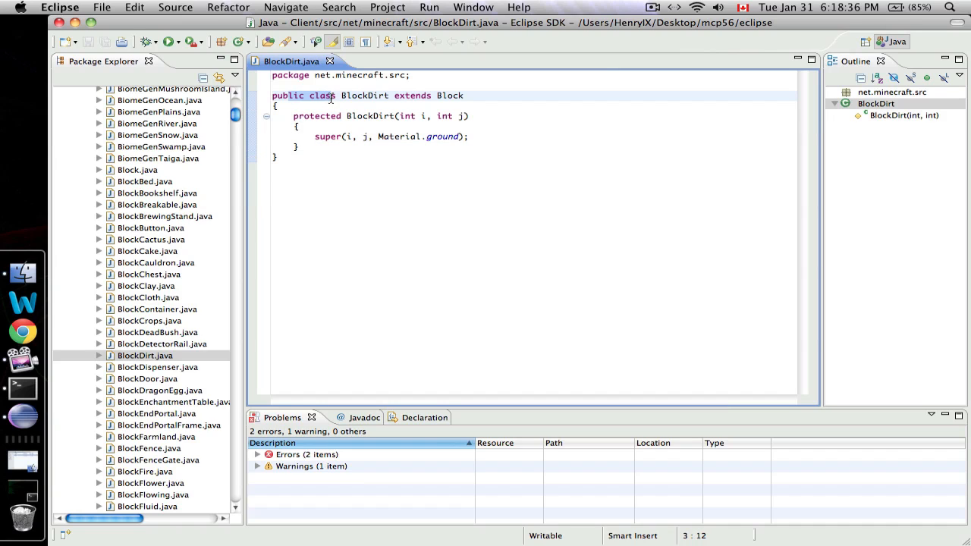
{"action": "left_click", "coordinate": [438, 138]}
{"action": "left_click", "coordinate": [403, 117]}
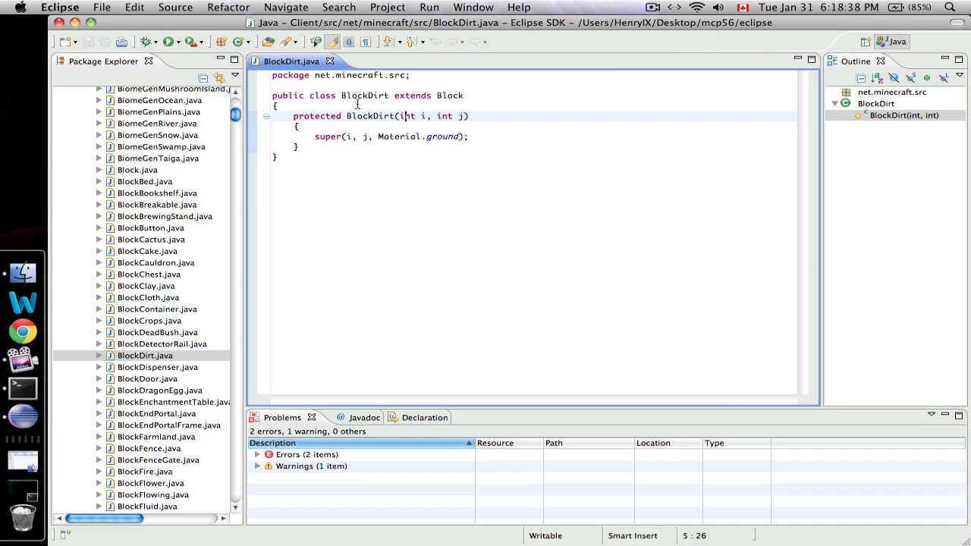
- Add the random text "asl;kgjaoseigjaoiejgasldkgja" below the class in BlockDirt.java and inspect the syntax error on it
{"action": "left_click", "coordinate": [408, 176]}
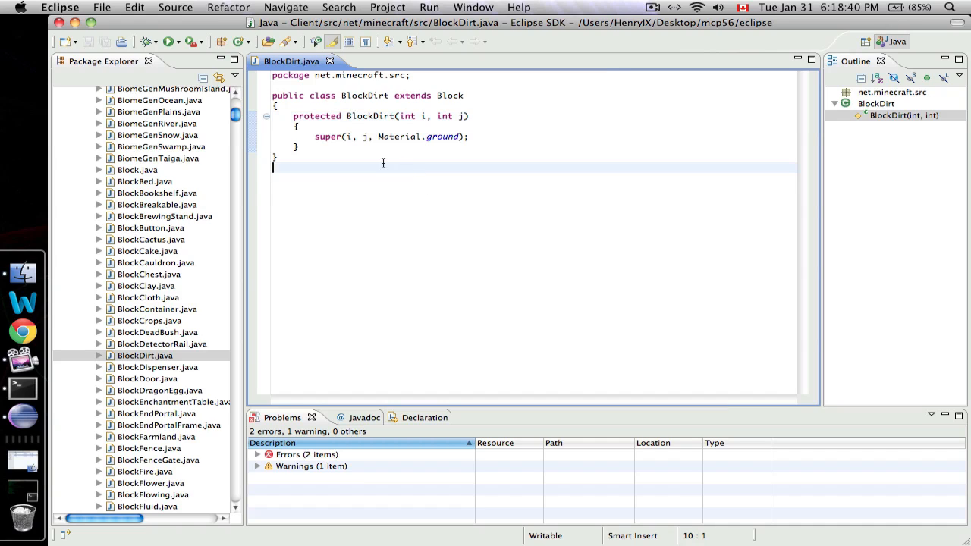
{"action": "key", "text": "Return"}
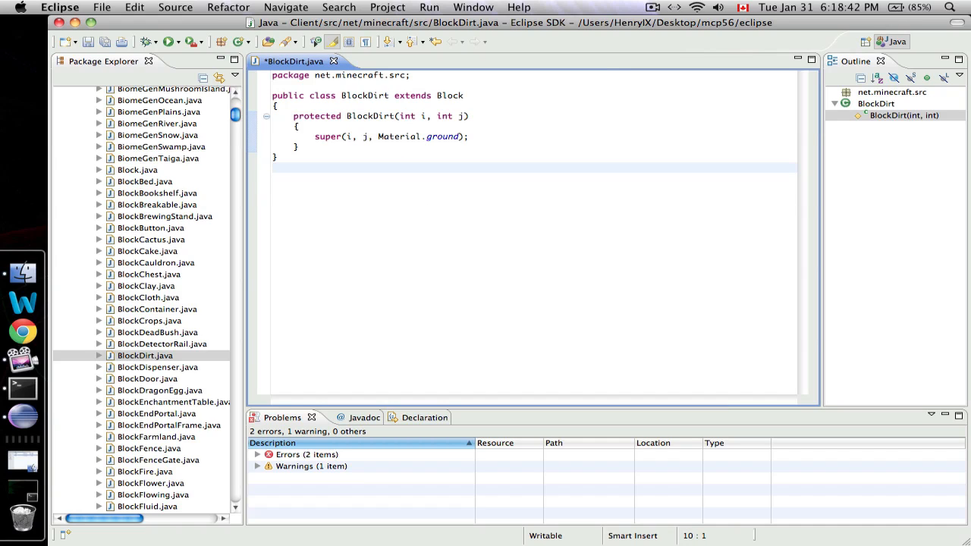
{"action": "type", "text": "asl;kgjaoseigjaoiejgasldkgja"}
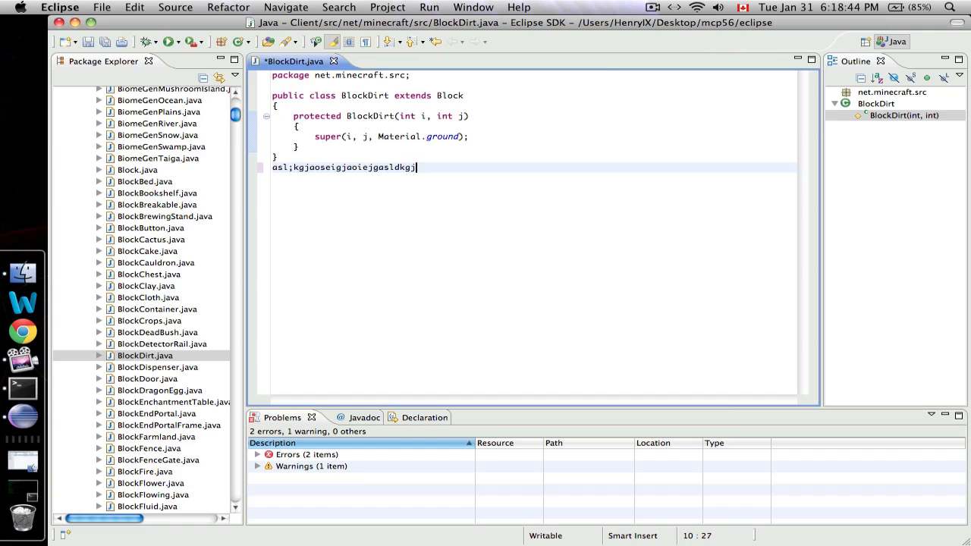
{"action": "key", "text": "Return"}
{"action": "key", "text": "Return"}
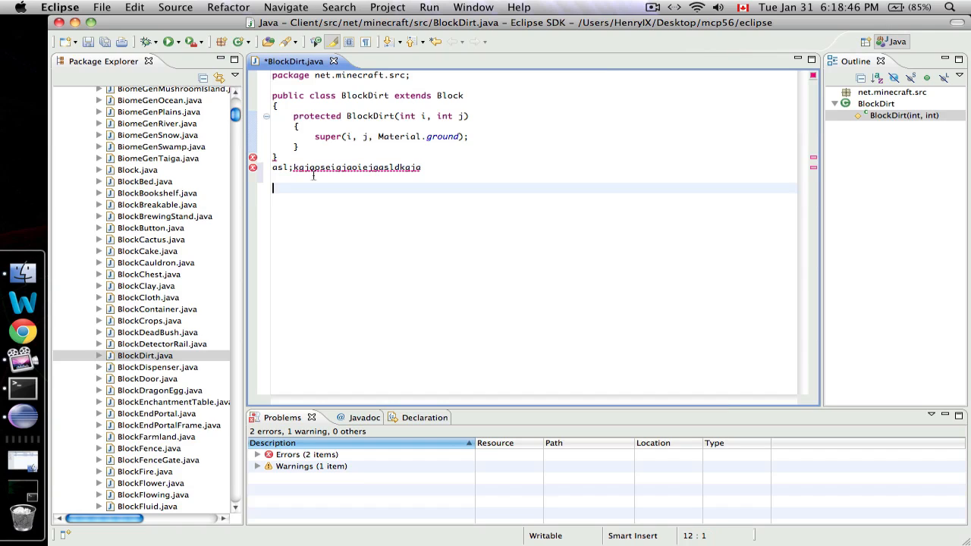
{"action": "mouse_move", "coordinate": [301, 174]}
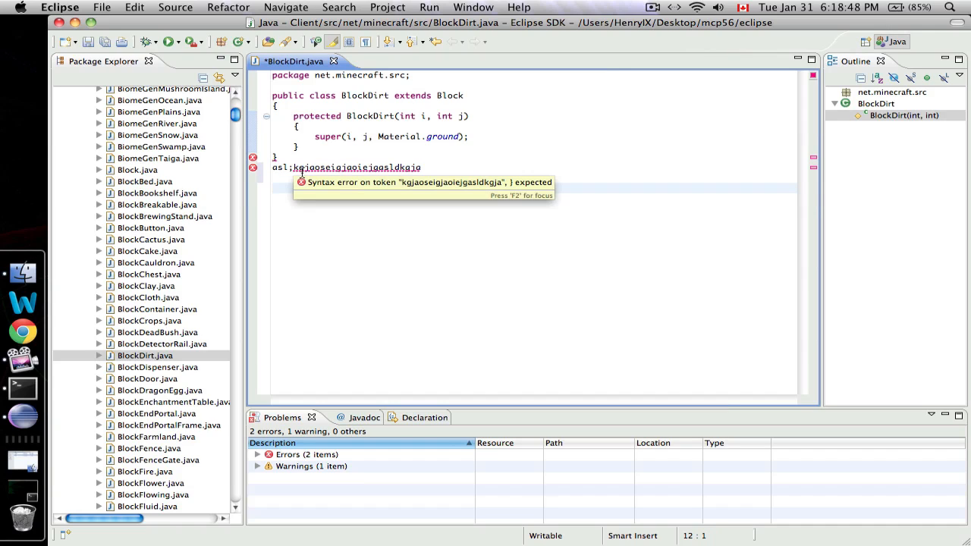
- Insert an extra closing brace below the BlockDirt class's last brace and delete the random text line
{"action": "left_click", "coordinate": [296, 157]}
{"action": "key", "text": "Return"}
{"action": "type", "text": "}"}
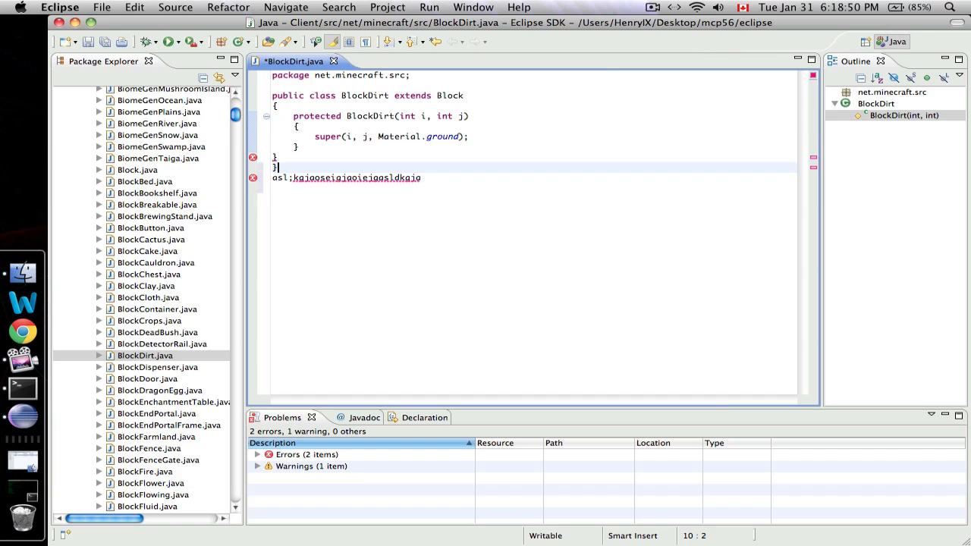
{"action": "key", "text": "Return"}
{"action": "key", "text": "Return"}
{"action": "key", "text": "shift+Down"}
{"action": "key", "text": "shift+Down"}
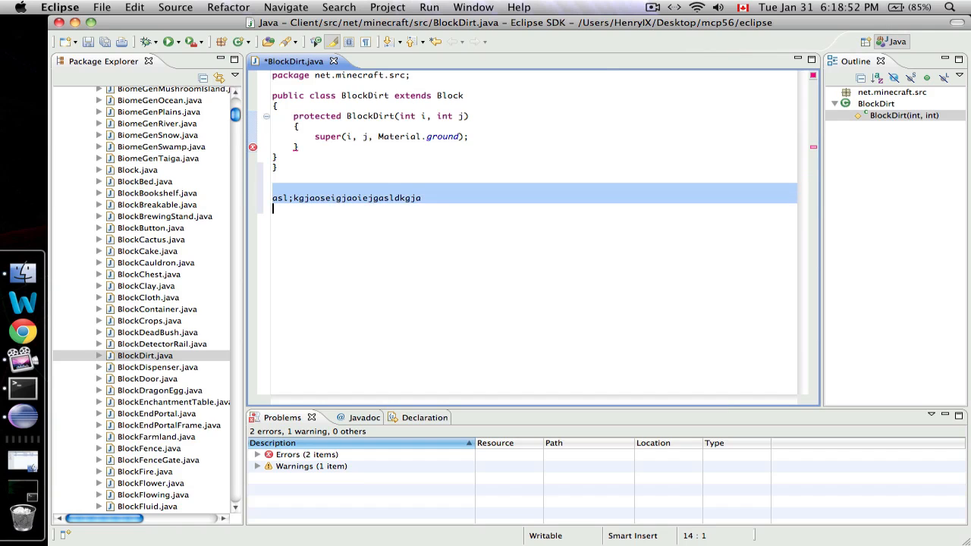
{"action": "key", "text": "BackSpace"}
- Inspect the syntax error on the extra closing brace at the end of BlockDirt.java
{"action": "left_click", "coordinate": [276, 167]}
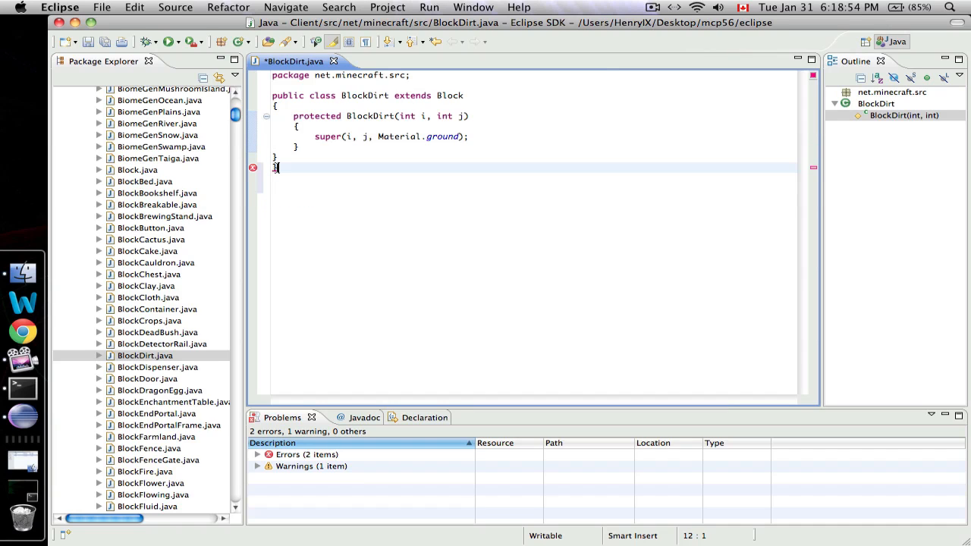
{"action": "right_click", "coordinate": [275, 168]}
{"action": "left_click", "coordinate": [274, 170]}
{"action": "mouse_move", "coordinate": [275, 172]}
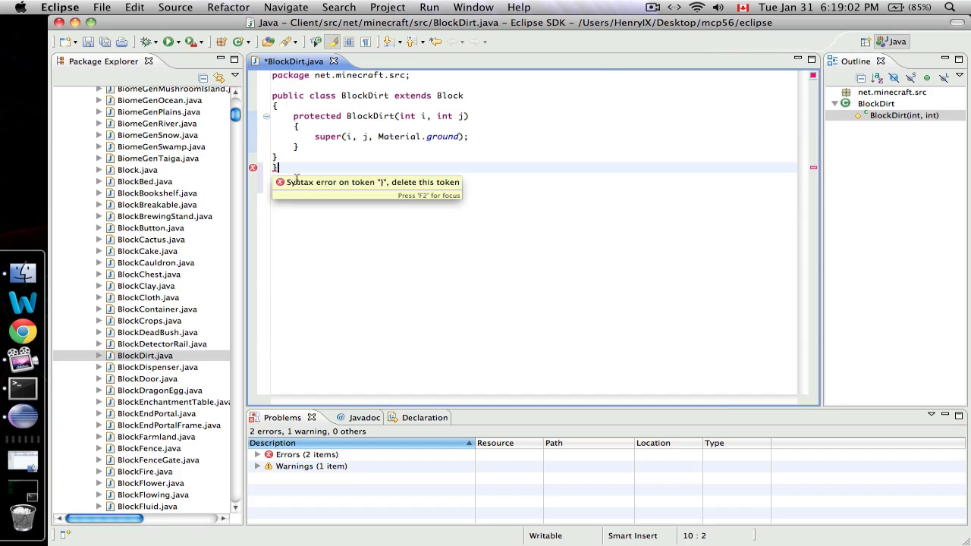
- Delete the extra closing brace so BlockDirt.java ends at the class's own brace, save the file and close it
{"action": "key", "text": "Return"}
{"action": "key", "text": "BackSpace"}
{"action": "key", "text": "BackSpace"}
{"action": "key", "text": "BackSpace"}
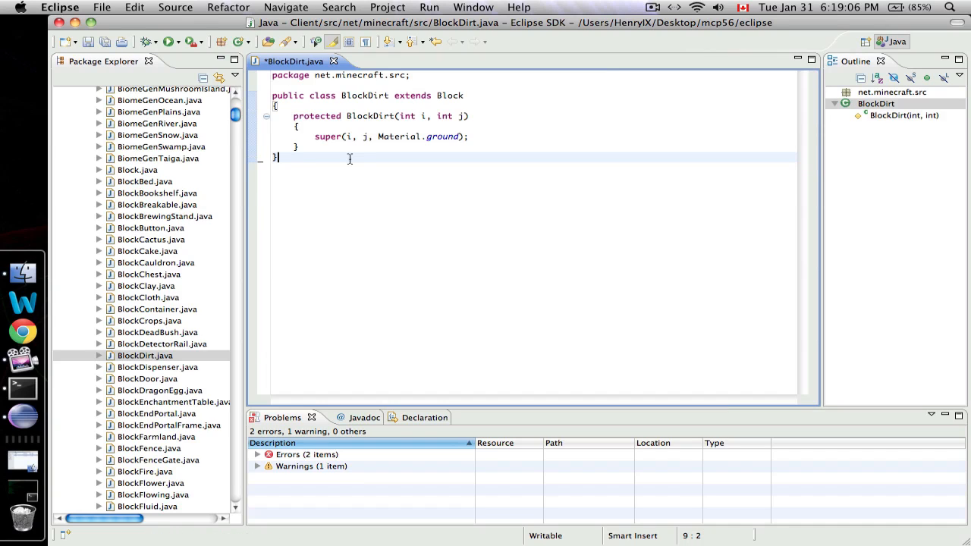
{"action": "key", "text": "cmd+s"}
{"action": "left_click", "coordinate": [333, 61]}
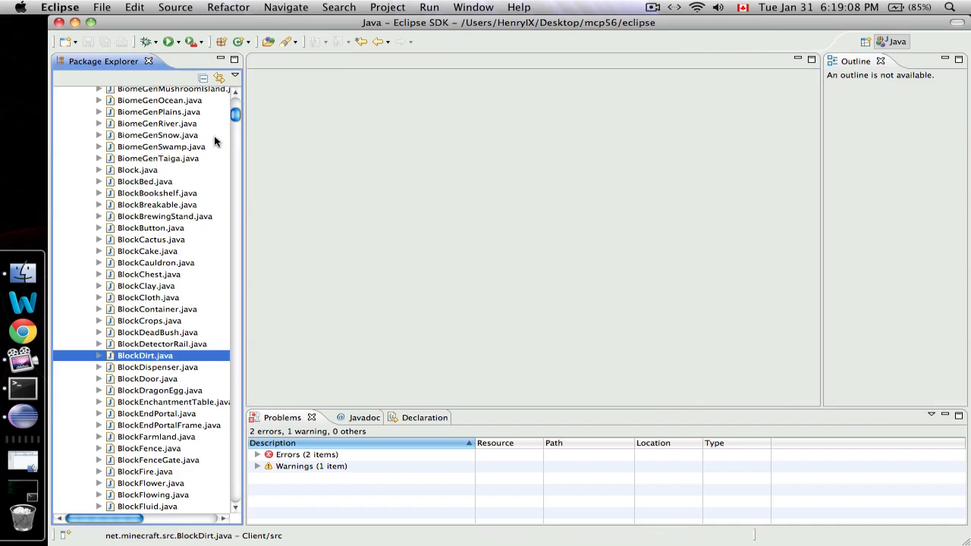
- Run the Client project from Eclipse, check the singleplayer world selection in Minecraft, and close the game
{"action": "scroll", "coordinate": [199, 304], "scroll_direction": "up", "scroll_amount": 10}
{"action": "scroll", "coordinate": [200, 303], "scroll_direction": "down", "scroll_amount": 20}
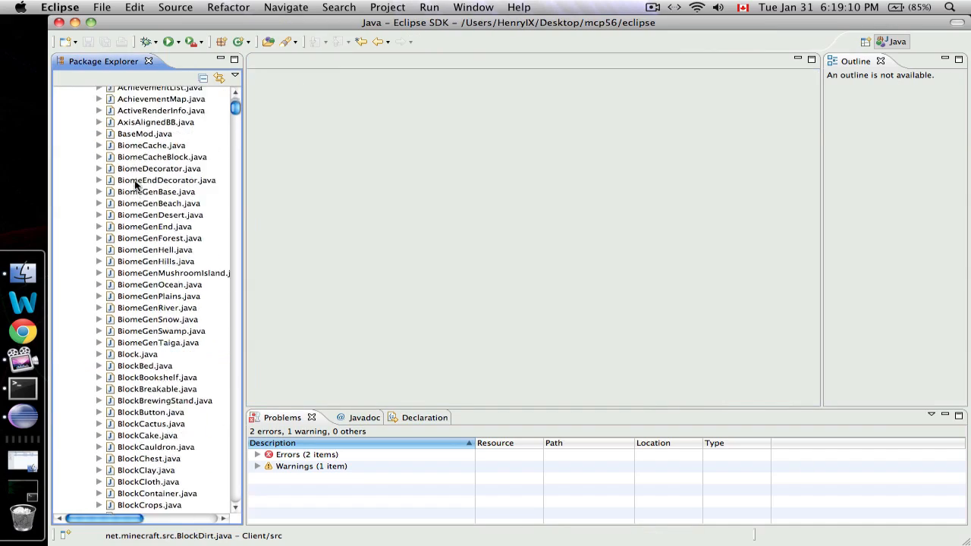
{"action": "scroll", "coordinate": [137, 197], "scroll_direction": "up", "scroll_amount": 15}
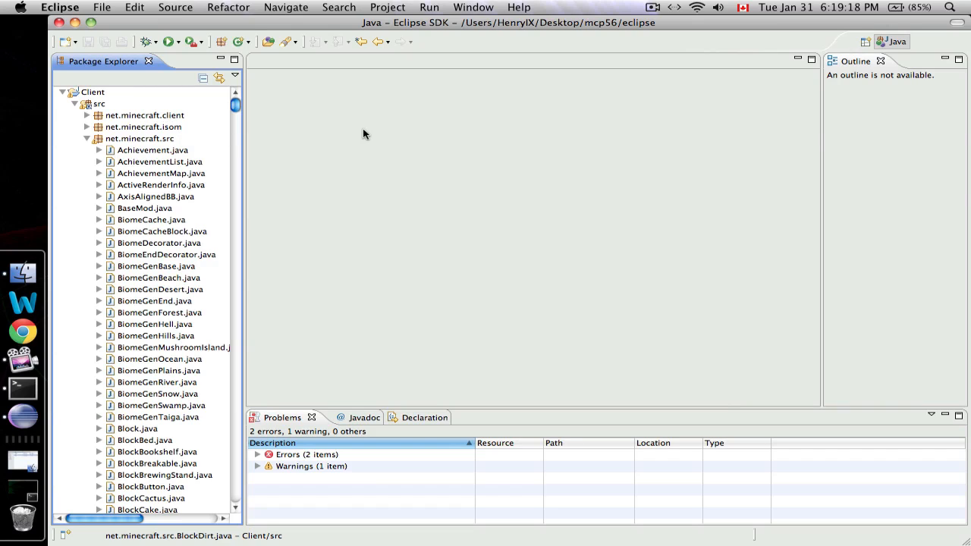
{"action": "left_click", "coordinate": [170, 42]}
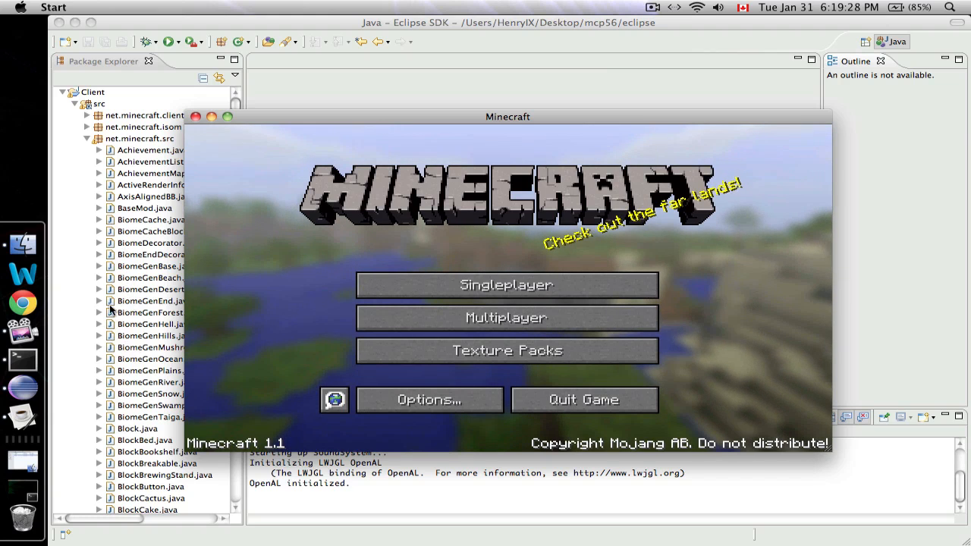
{"action": "left_click", "coordinate": [497, 283]}
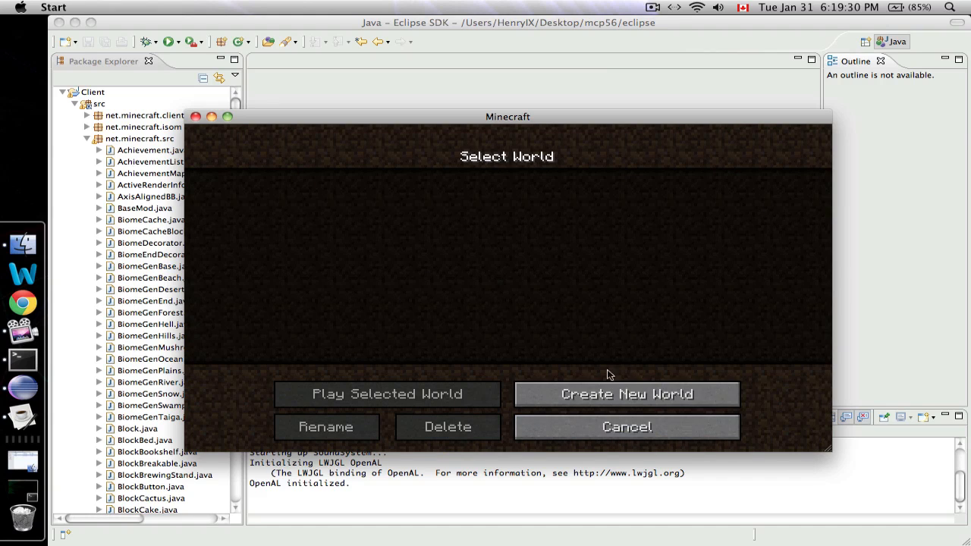
{"action": "left_click", "coordinate": [628, 423]}
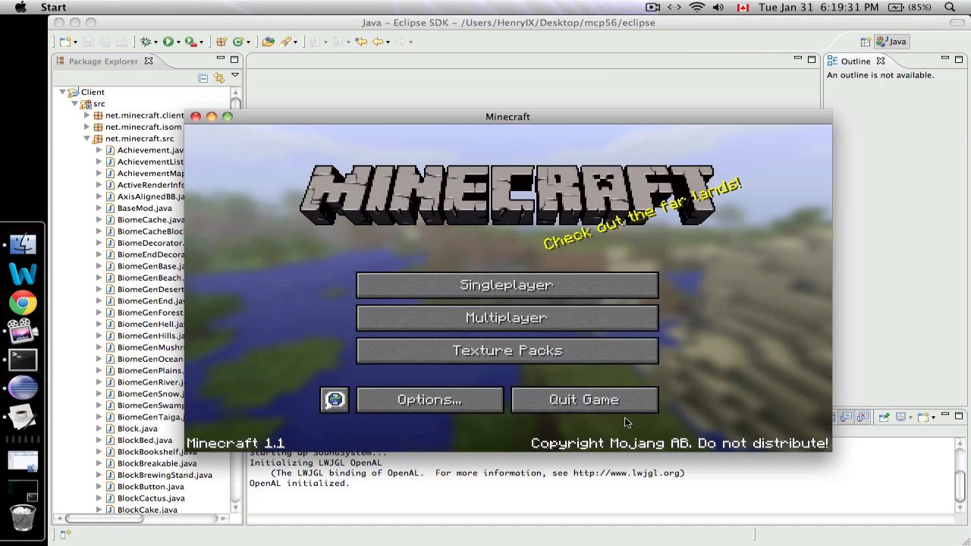
{"action": "left_click", "coordinate": [193, 115]}
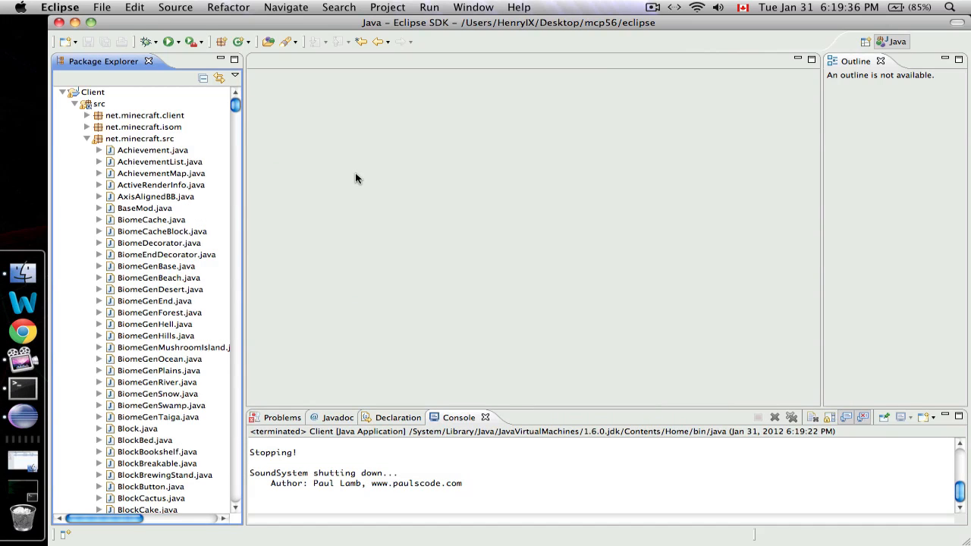
- Minimize Eclipse, switch to Terminal and replace the old decompile window with a new shell window
{"action": "left_click", "coordinate": [74, 22]}
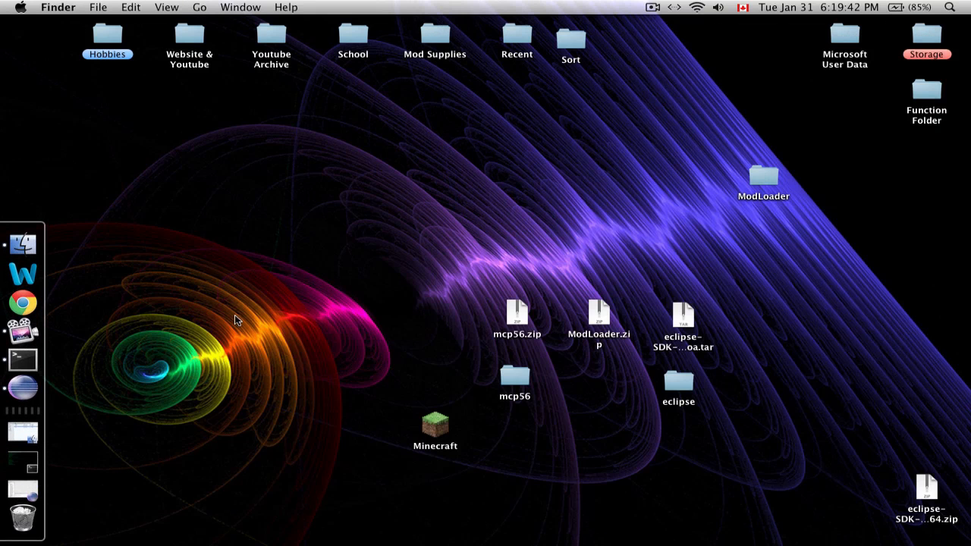
{"action": "left_click", "coordinate": [511, 376]}
{"action": "left_click", "coordinate": [173, 309]}
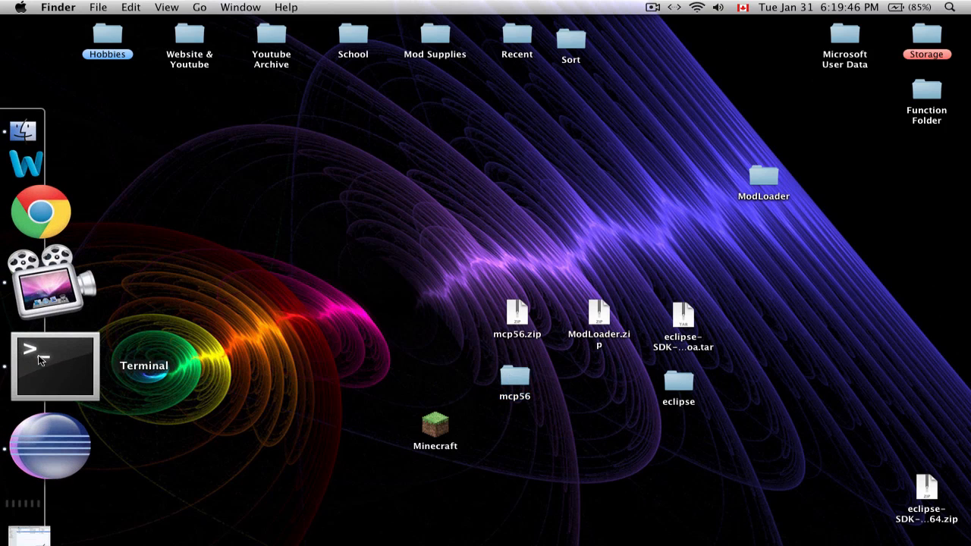
{"action": "left_click", "coordinate": [42, 360]}
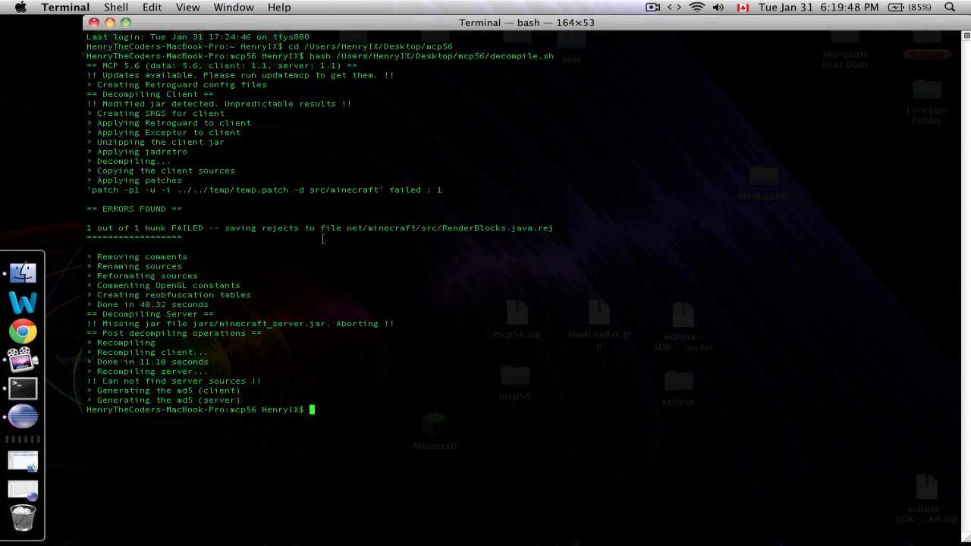
{"action": "left_click_drag", "start_coordinate": [966, 537], "coordinate": [547, 272]}
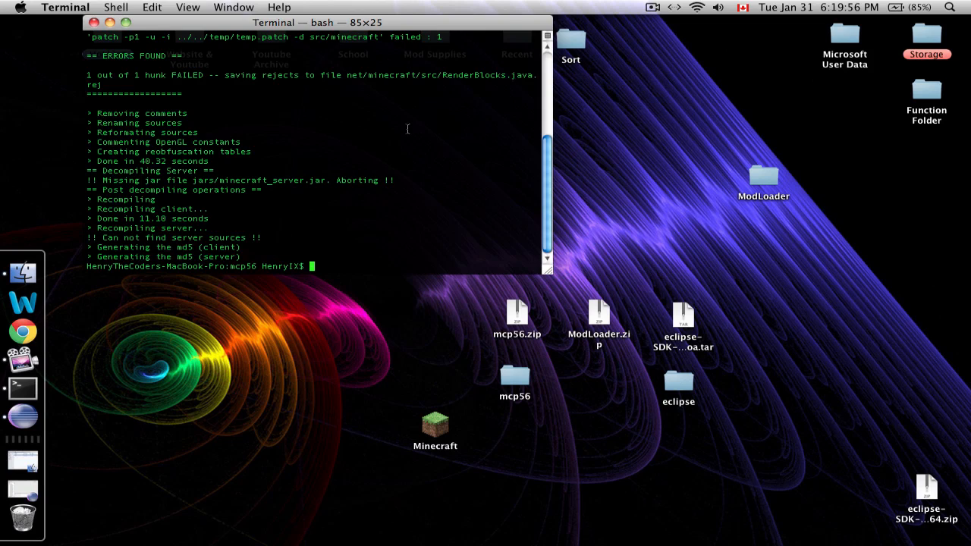
{"action": "key", "text": "super+w"}
{"action": "key", "text": "super+n"}
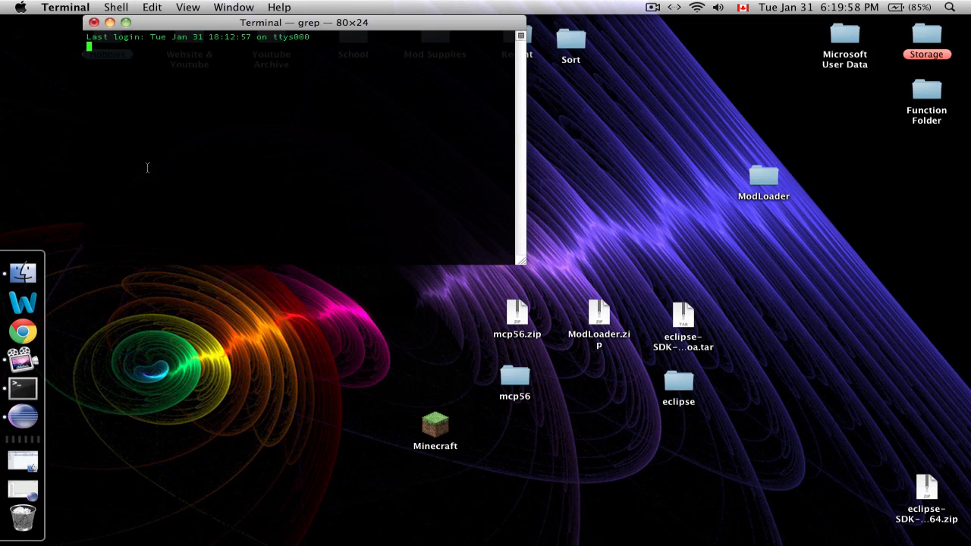
- Change the Terminal's working directory to the desktop's mcp56 folder with the cd command
{"action": "type", "text": "cd"}
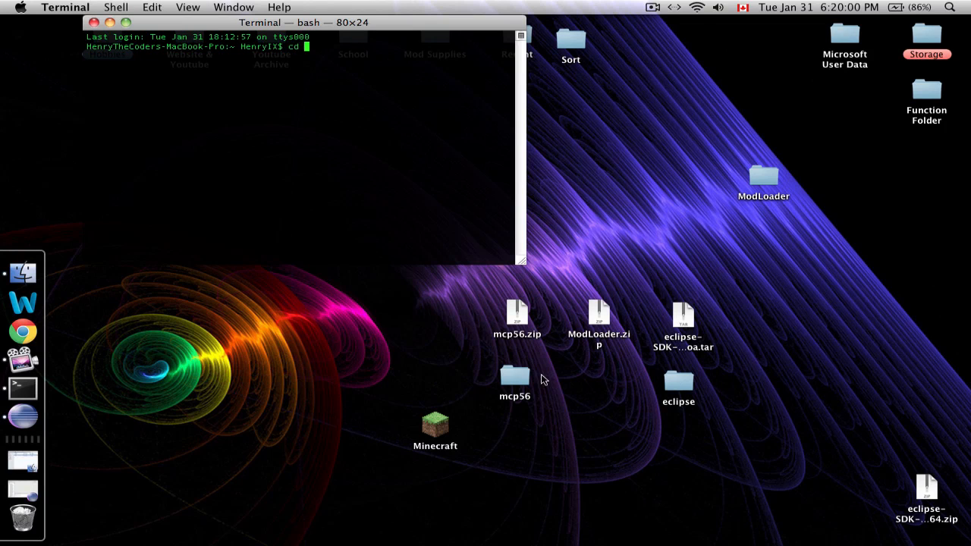
{"action": "left_click", "coordinate": [519, 379]}
{"action": "left_click_drag", "start_coordinate": [519, 378], "coordinate": [383, 81]}
{"action": "left_click", "coordinate": [384, 81]}
{"action": "key", "text": "Return"}
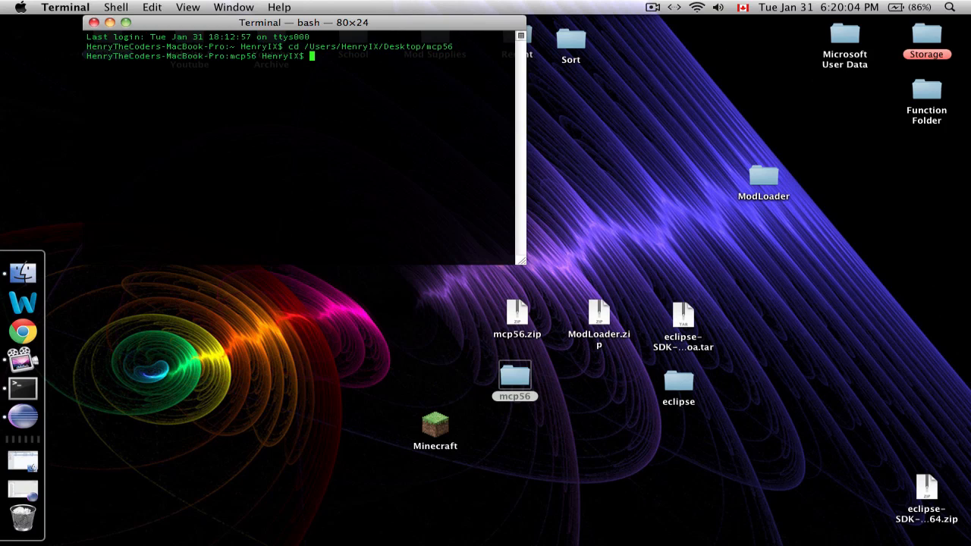
- Recompile the MCP sources by running bash recompile.sh in the mcp56 directory
{"action": "type", "text": "bash decompile.sh"}
{"action": "key", "text": "BackSpace"}
{"action": "key", "text": "BackSpace"}
{"action": "key", "text": "BackSpace"}
{"action": "key", "text": "BackSpace"}
{"action": "key", "text": "BackSpace"}
{"action": "key", "text": "BackSpace"}
{"action": "key", "text": "BackSpace"}
{"action": "key", "text": "BackSpace"}
{"action": "key", "text": "BackSpace"}
{"action": "key", "text": "BackSpace"}
{"action": "key", "text": "BackSpace"}
{"action": "type", "text": "recompile.sh"}
{"action": "key", "text": "BackSpace"}
{"action": "key", "text": "BackSpace"}
{"action": "key", "text": "BackSpace"}
{"action": "key", "text": "BackSpace"}
{"action": "key", "text": "BackSpace"}
{"action": "key", "text": "BackSpace"}
{"action": "key", "text": "BackSpace"}
{"action": "key", "text": "BackSpace"}
{"action": "key", "text": "BackSpace"}
{"action": "key", "text": "BackSpace"}
{"action": "key", "text": "BackSpace"}
{"action": "type", "text": "recompile.sh"}
{"action": "key", "text": "Return"}
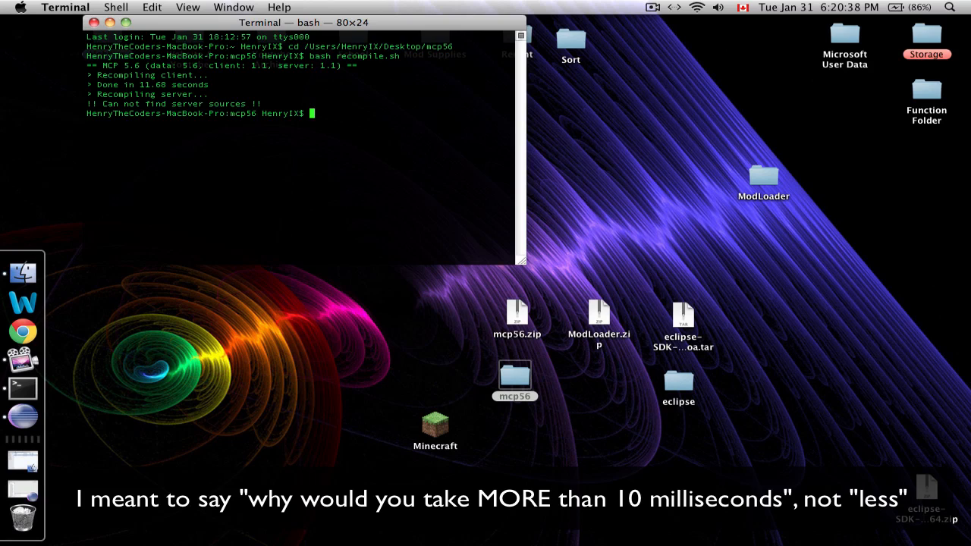
- Start the recompiled Minecraft client with bash startclient.sh, and close the game once its title screen loads
{"action": "left_click_drag", "start_coordinate": [229, 86], "coordinate": [161, 87]}
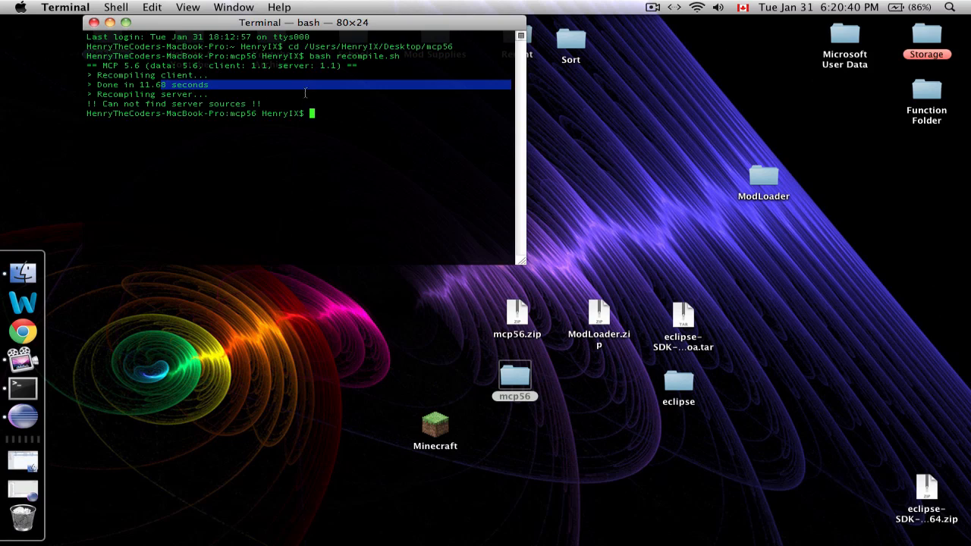
{"action": "left_click", "coordinate": [365, 115]}
{"action": "type", "text": "bash startclient.s"}
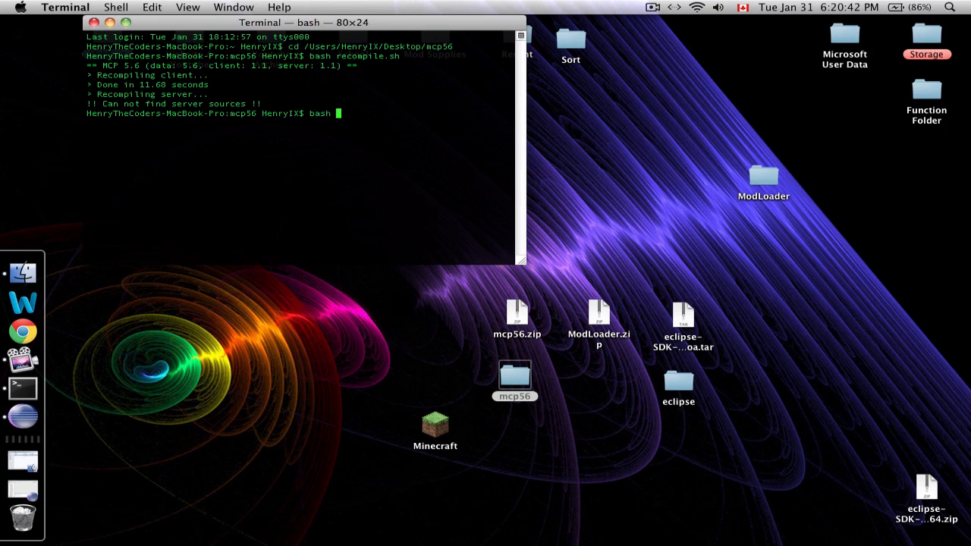
{"action": "type", "text": "h"}
{"action": "key", "text": "Return"}
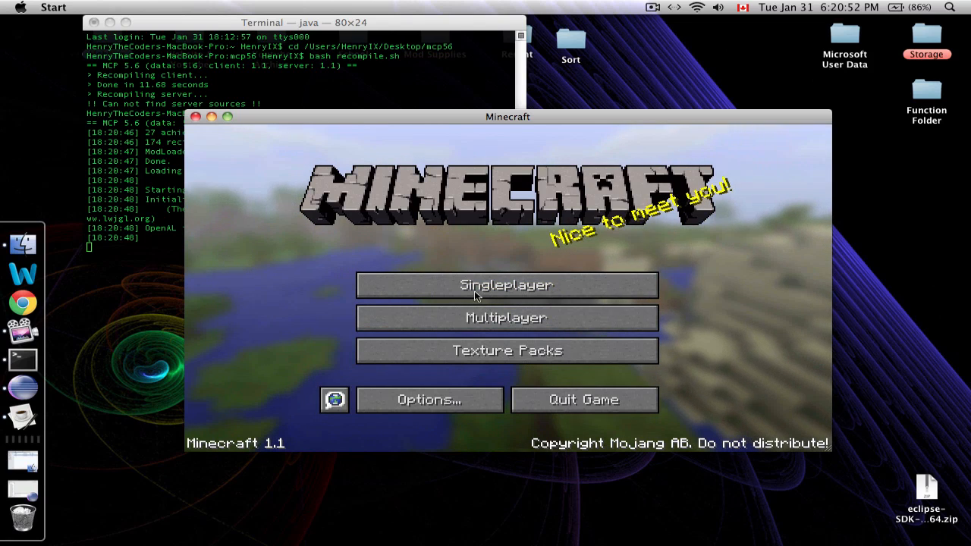
{"action": "left_click", "coordinate": [195, 118]}
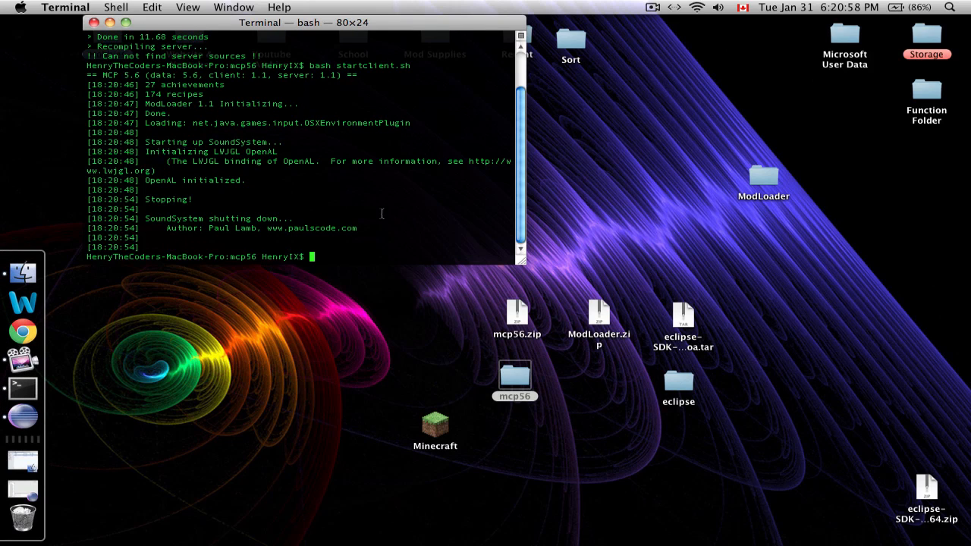
- Enter the command bash reobfuscate.sh at the Terminal prompt
{"action": "type", "text": "bash reobfuscate.sh"}
- Open the desktop's mcp56 folder in Finder and look over its reobfuscate.sh, recompile.sh, decompile.sh and cleanup.sh scripts
{"action": "double_click", "coordinate": [514, 378]}
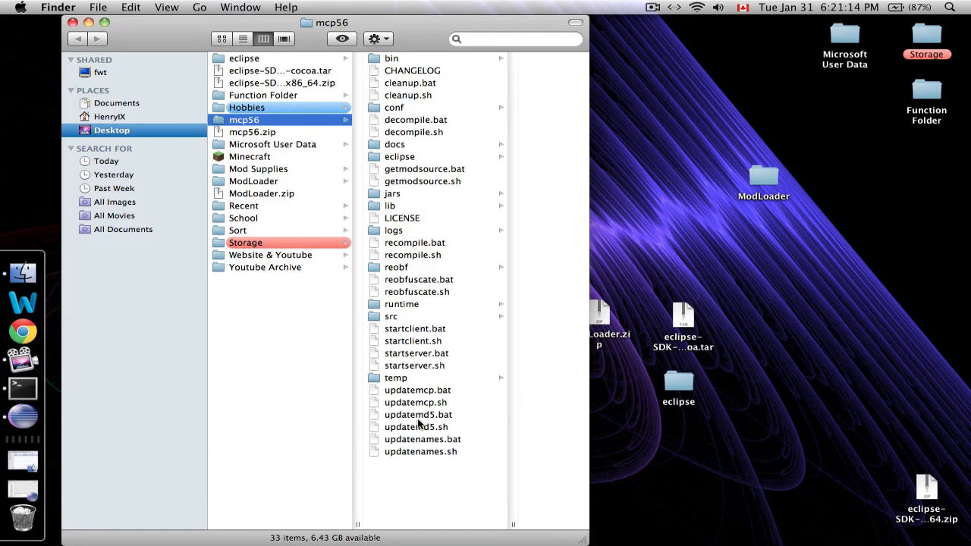
{"action": "left_click", "coordinate": [420, 294]}
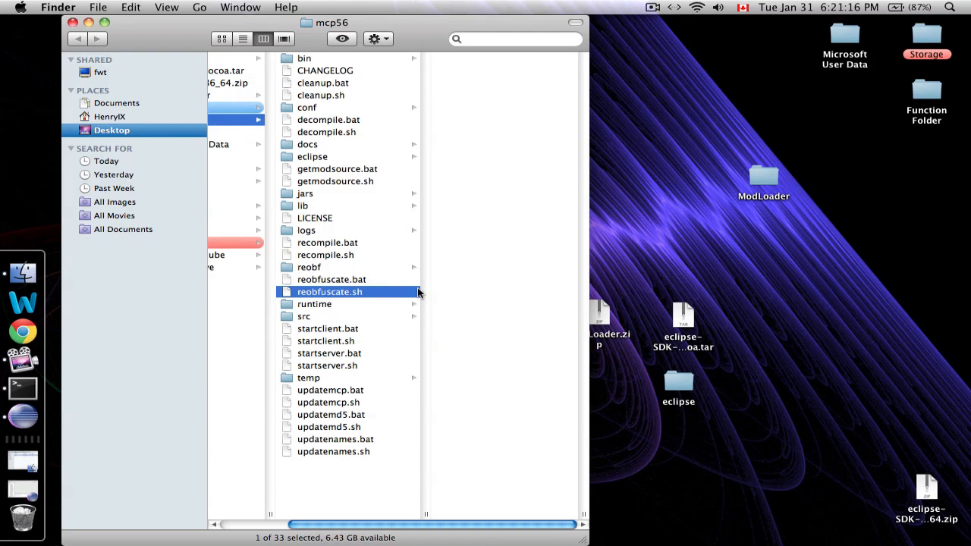
{"action": "left_click", "coordinate": [319, 256]}
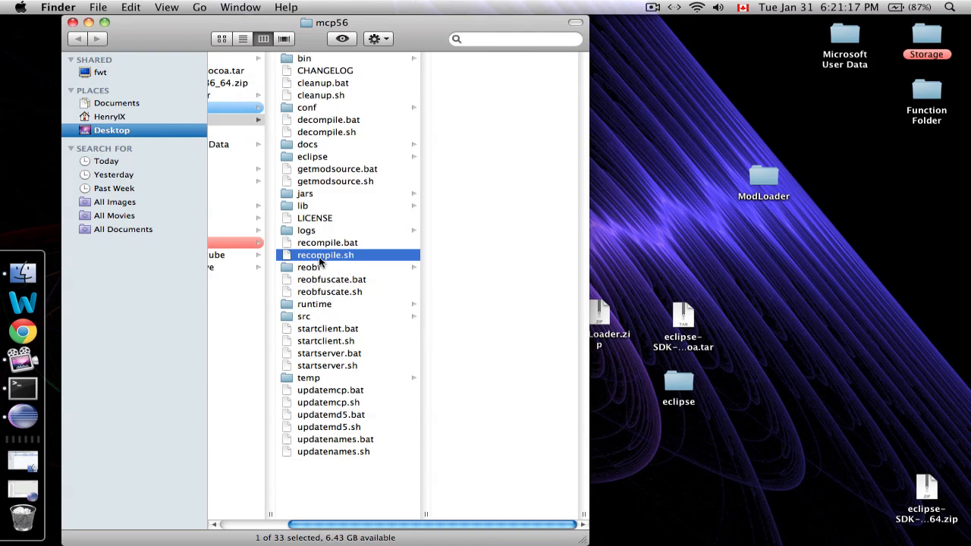
{"action": "left_click", "coordinate": [319, 135]}
{"action": "left_click", "coordinate": [321, 97]}
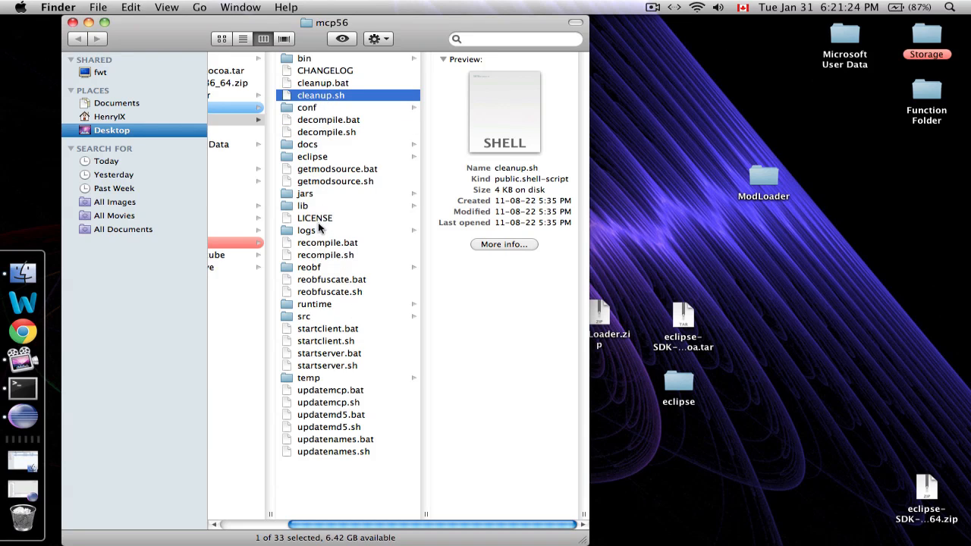
- Look over the src folder and the cleanup.sh and updatemcp.sh scripts in the mcp56 folder, and close the Finder window
{"action": "left_click", "coordinate": [303, 317]}
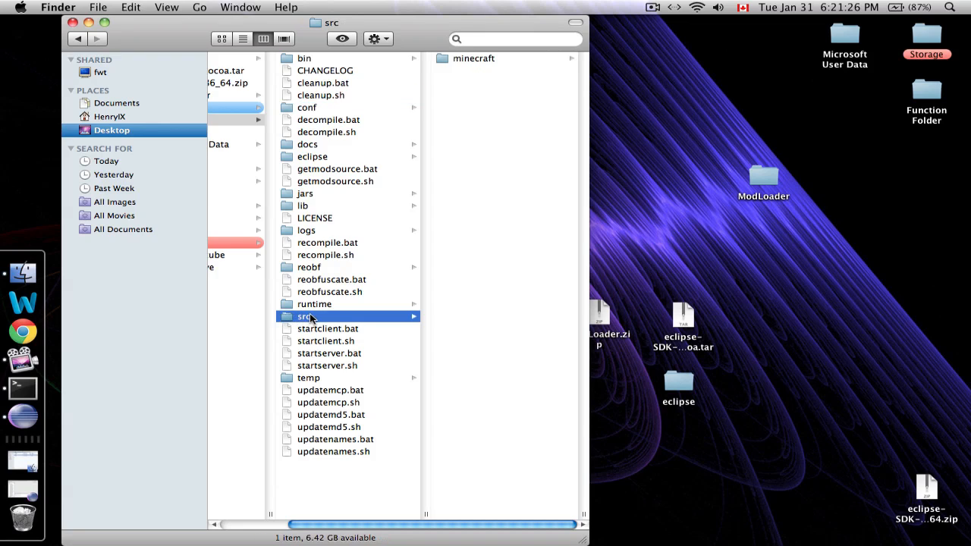
{"action": "left_click", "coordinate": [319, 100]}
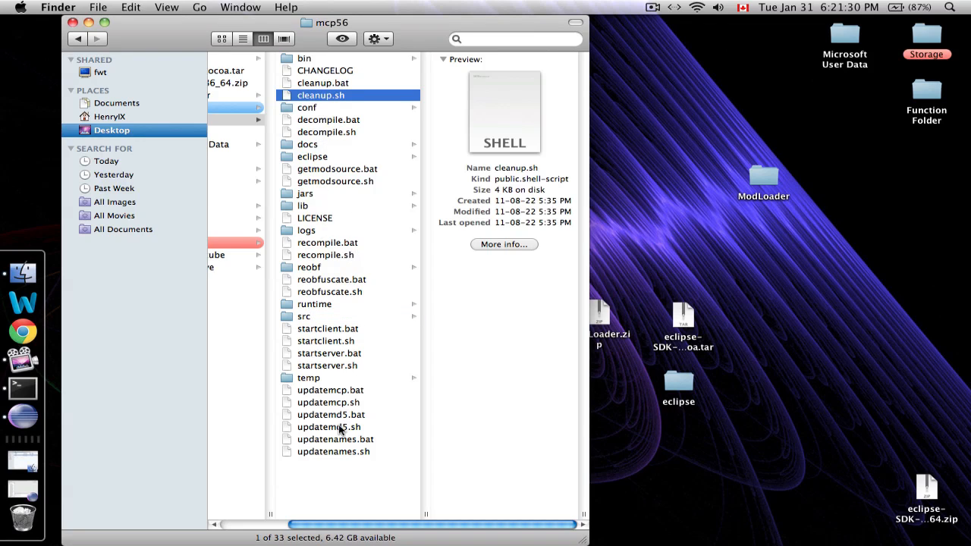
{"action": "left_click", "coordinate": [328, 390]}
{"action": "left_click", "coordinate": [328, 402]}
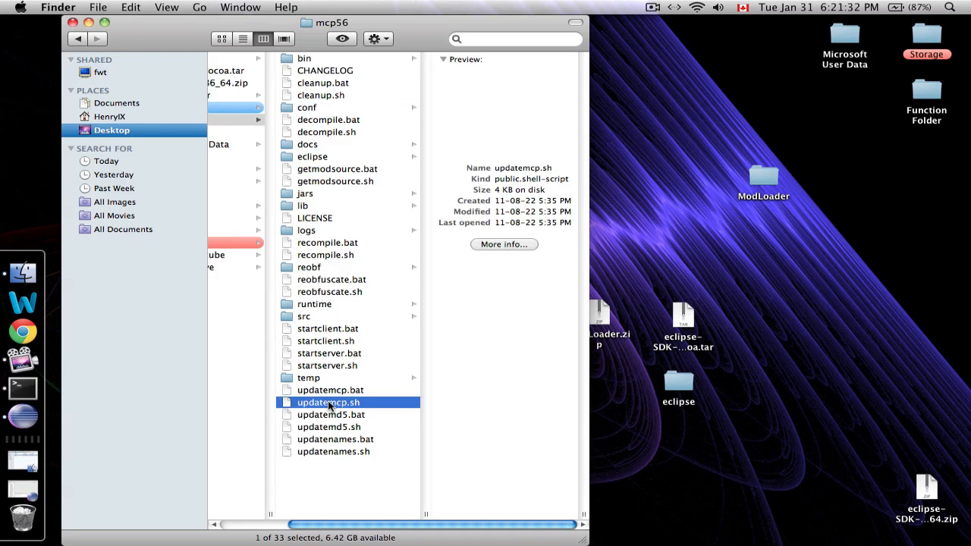
{"action": "left_click", "coordinate": [72, 22]}
- Replace the pending reobfuscate command at the Terminal prompt with bash updatemcp.sh and run it
{"action": "left_click", "coordinate": [448, 228]}
{"action": "left_click_drag", "start_coordinate": [87, 256], "coordinate": [304, 258]}
{"action": "left_click", "coordinate": [435, 256]}
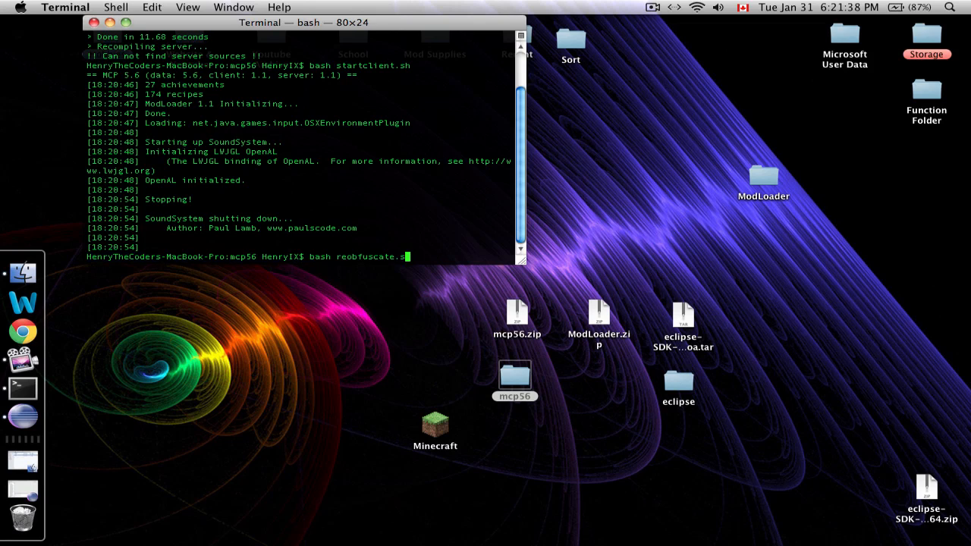
{"action": "key", "text": "BackSpace"}
{"action": "key", "text": "BackSpace"}
{"action": "key", "text": "BackSpace"}
{"action": "key", "text": "BackSpace"}
{"action": "key", "text": "BackSpace"}
{"action": "key", "text": "BackSpace"}
{"action": "key", "text": "BackSpace"}
{"action": "key", "text": "BackSpace"}
{"action": "key", "text": "BackSpace"}
{"action": "key", "text": "BackSpace"}
{"action": "key", "text": "BackSpace"}
{"action": "key", "text": "BackSpace"}
{"action": "key", "text": "BackSpace"}
{"action": "type", "text": "d"}
{"action": "key", "text": "BackSpace"}
{"action": "type", "text": "updatemcp.sh"}
{"action": "key", "text": "Return"}
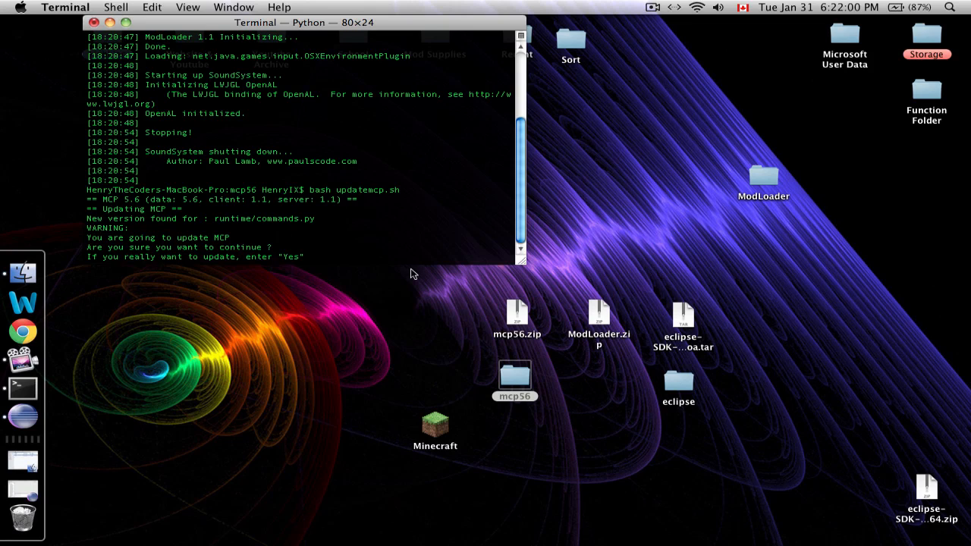
- Answer the MCP update confirmation with yes, and quit Terminal once the update has finished
{"action": "type", "text": "HELL YES"}
{"action": "key", "text": "BackSpace"}
{"action": "key", "text": "BackSpace"}
{"action": "key", "text": "BackSpace"}
{"action": "key", "text": "BackSpace"}
{"action": "key", "text": "BackSpace"}
{"action": "key", "text": "BackSpace"}
{"action": "key", "text": "BackSpace"}
{"action": "key", "text": "BackSpace"}
{"action": "type", "text": "yes"}
{"action": "key", "text": "Return"}
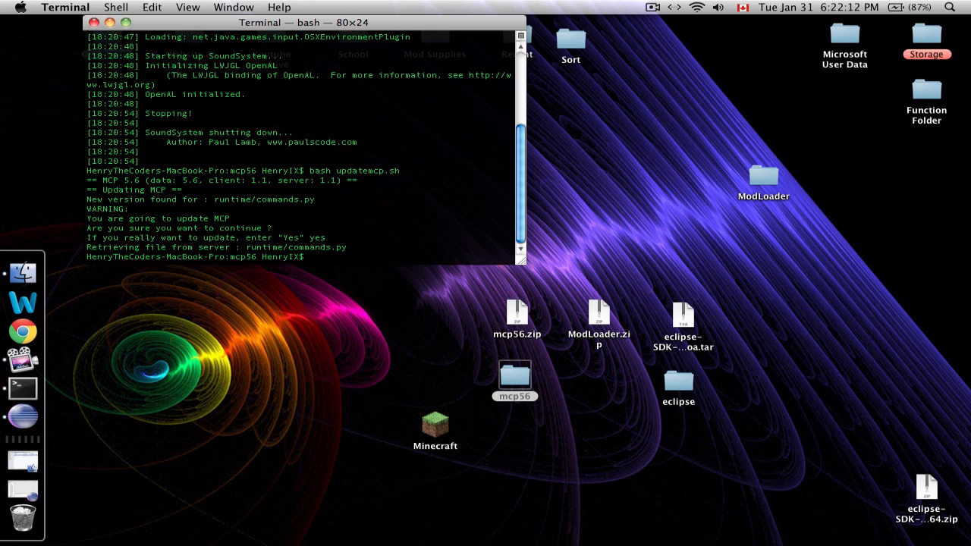
{"action": "key", "text": "super+q"}
{"action": "left_click", "coordinate": [336, 172]}
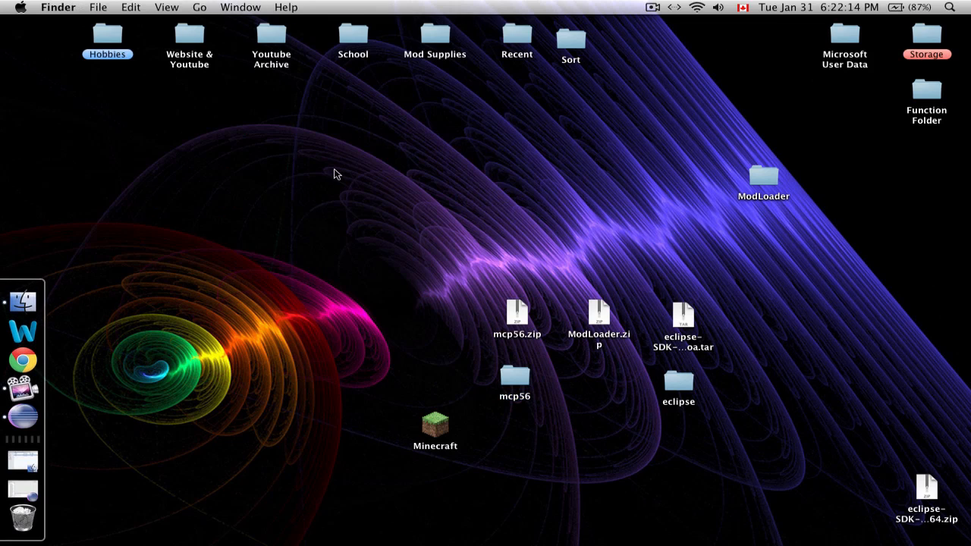